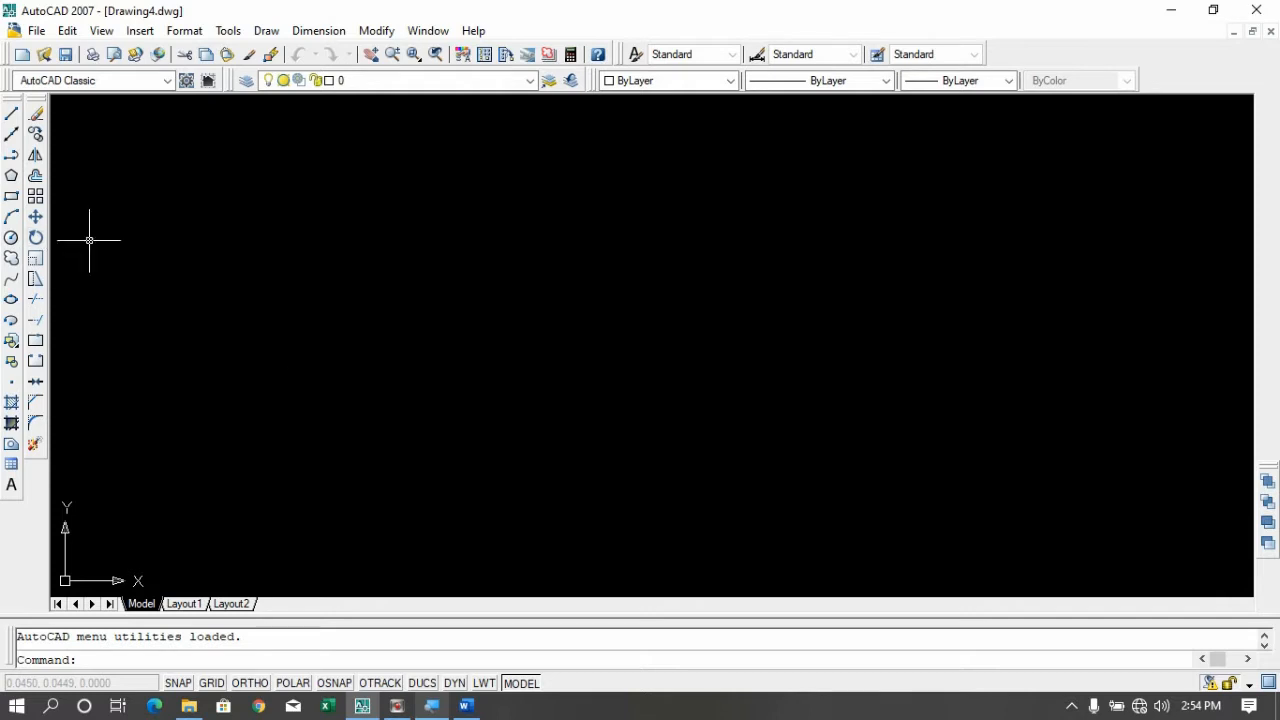
Switch to the Windows Magnifier, zoom in to 200%, and set its view to a lens that follows the pointer
click(437, 708)
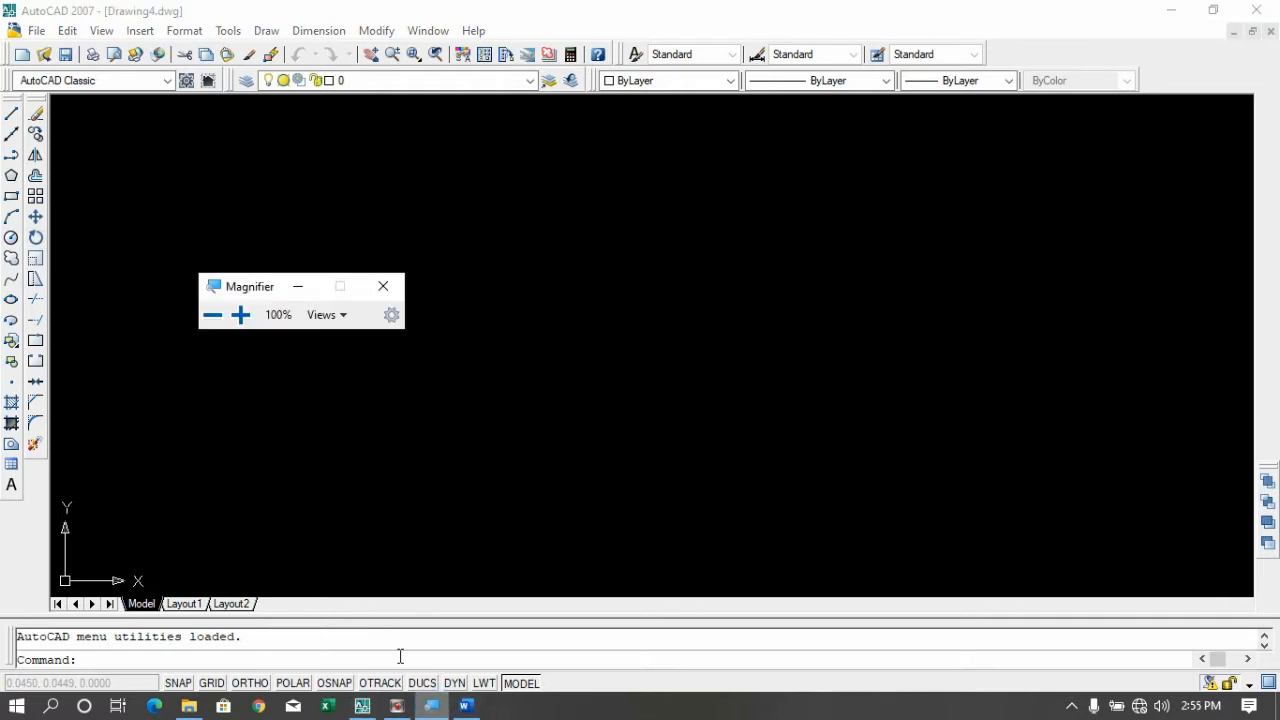
click(239, 316)
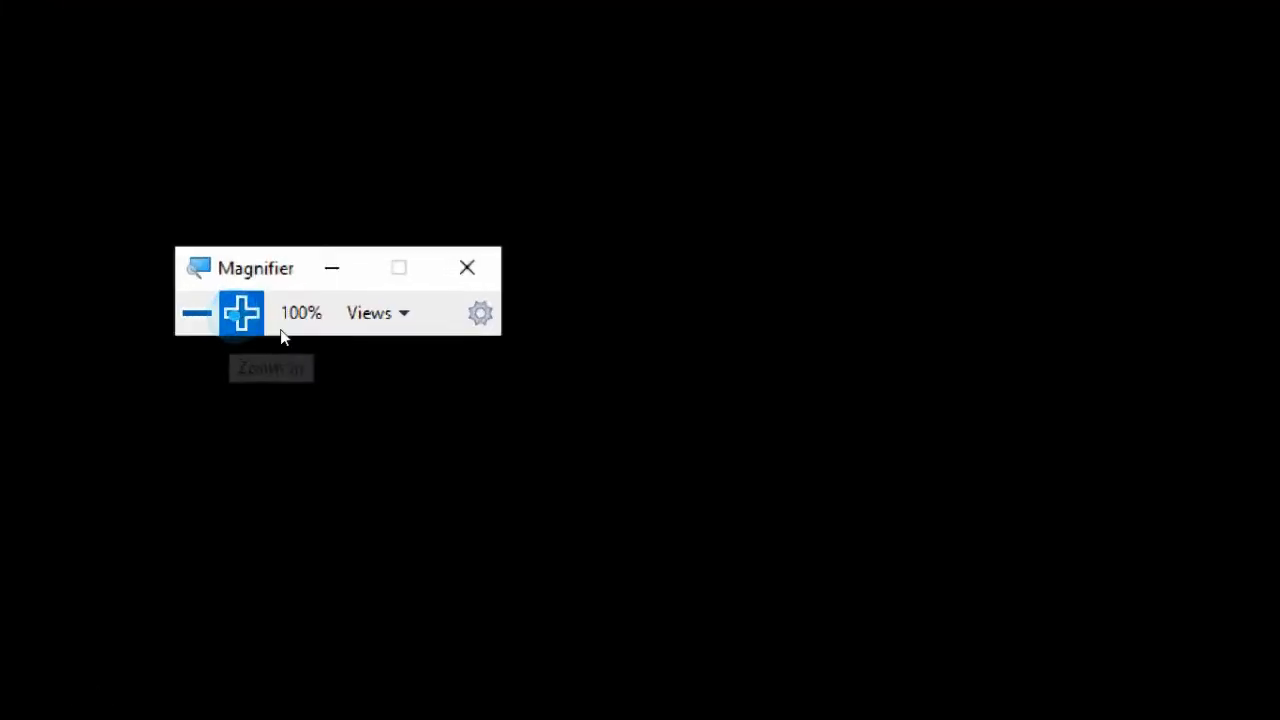
click(356, 310)
click(378, 402)
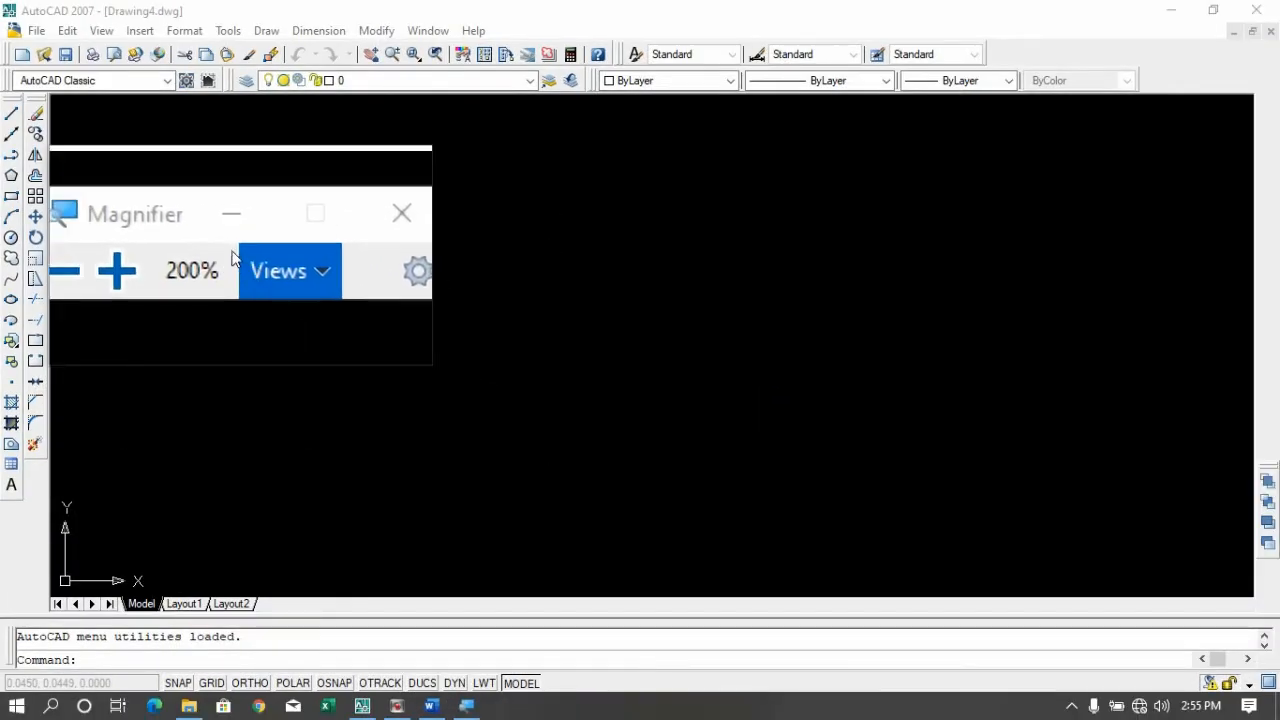
click(238, 240)
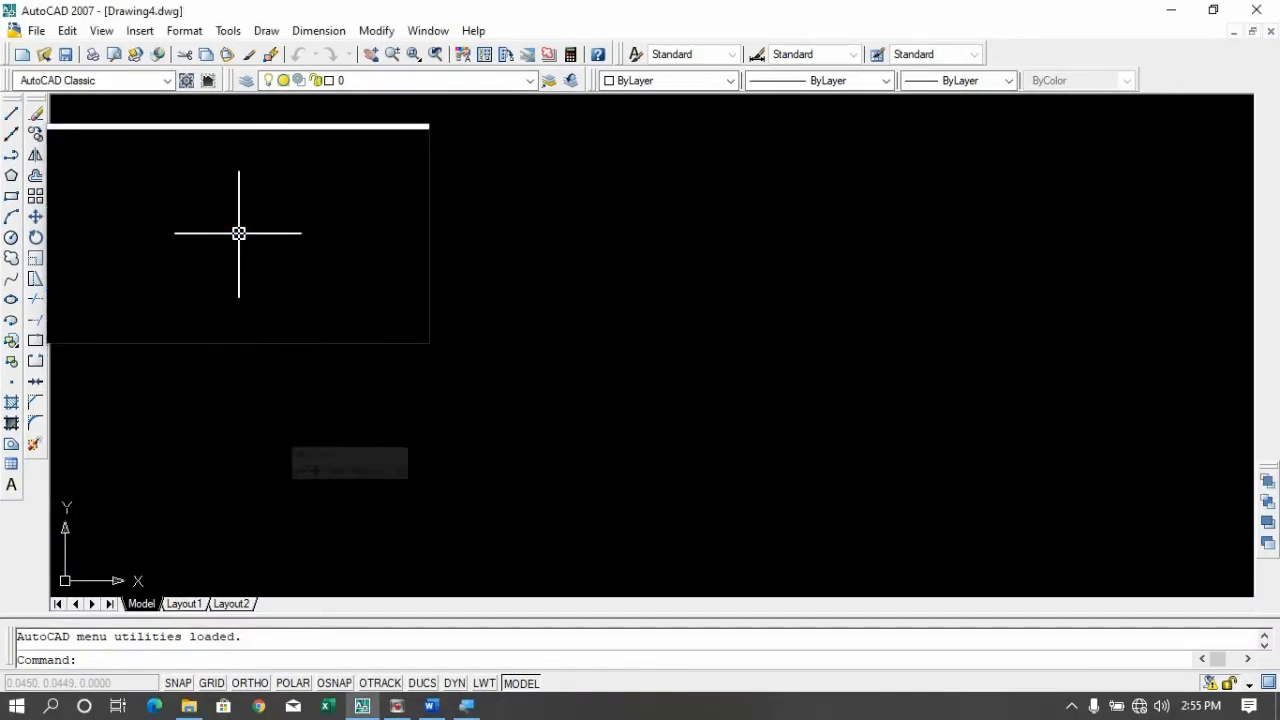
Draw a freehand rectangle in the middle of the empty drawing area by picking two opposite corners
click(10, 203)
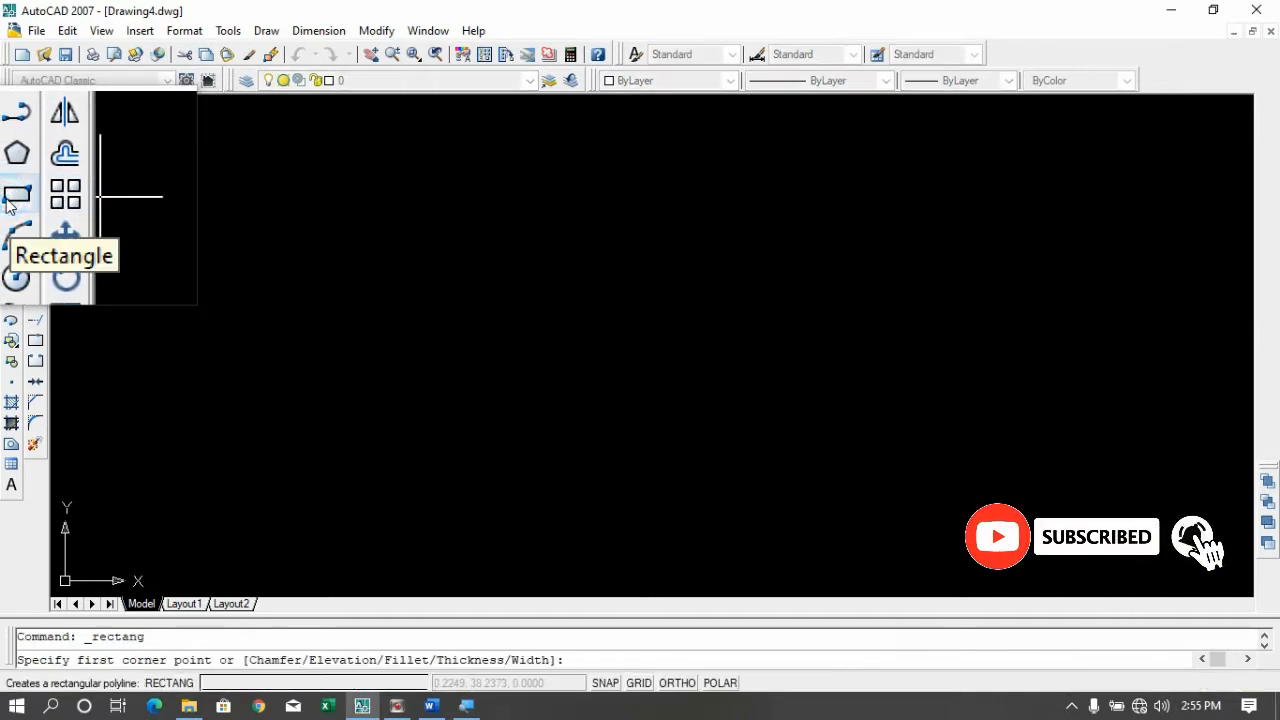
click(404, 277)
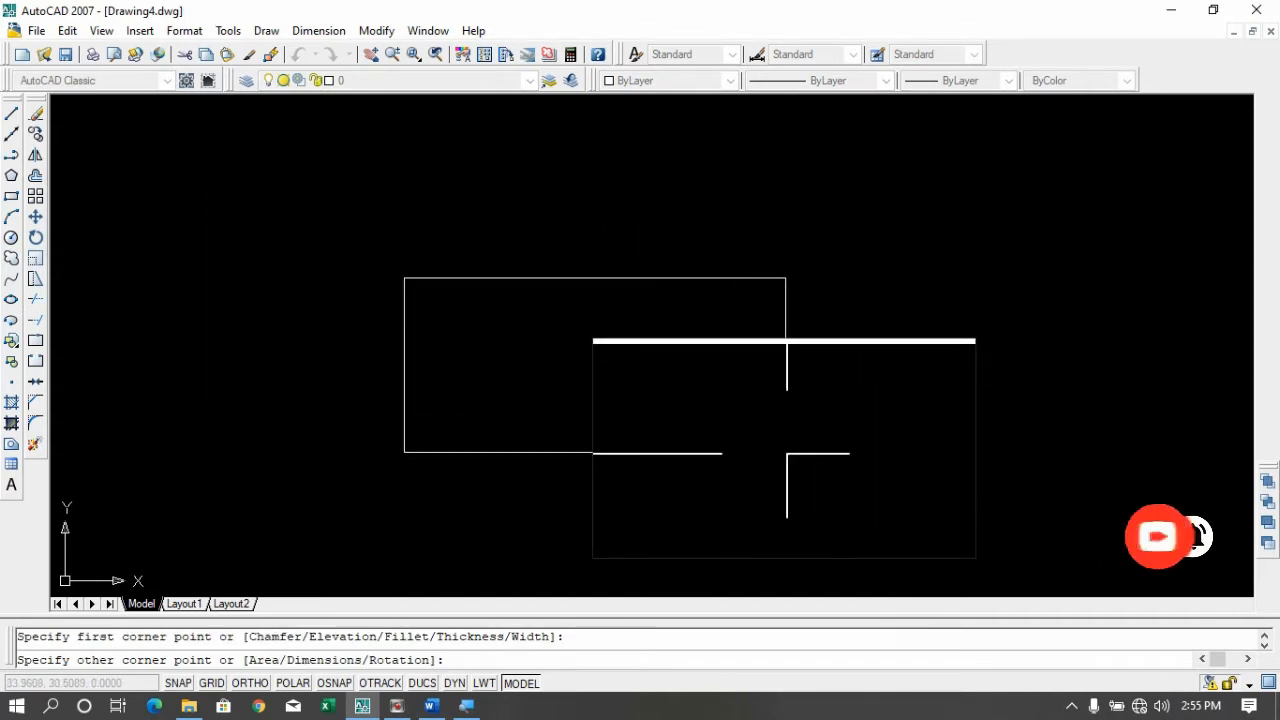
click(786, 452)
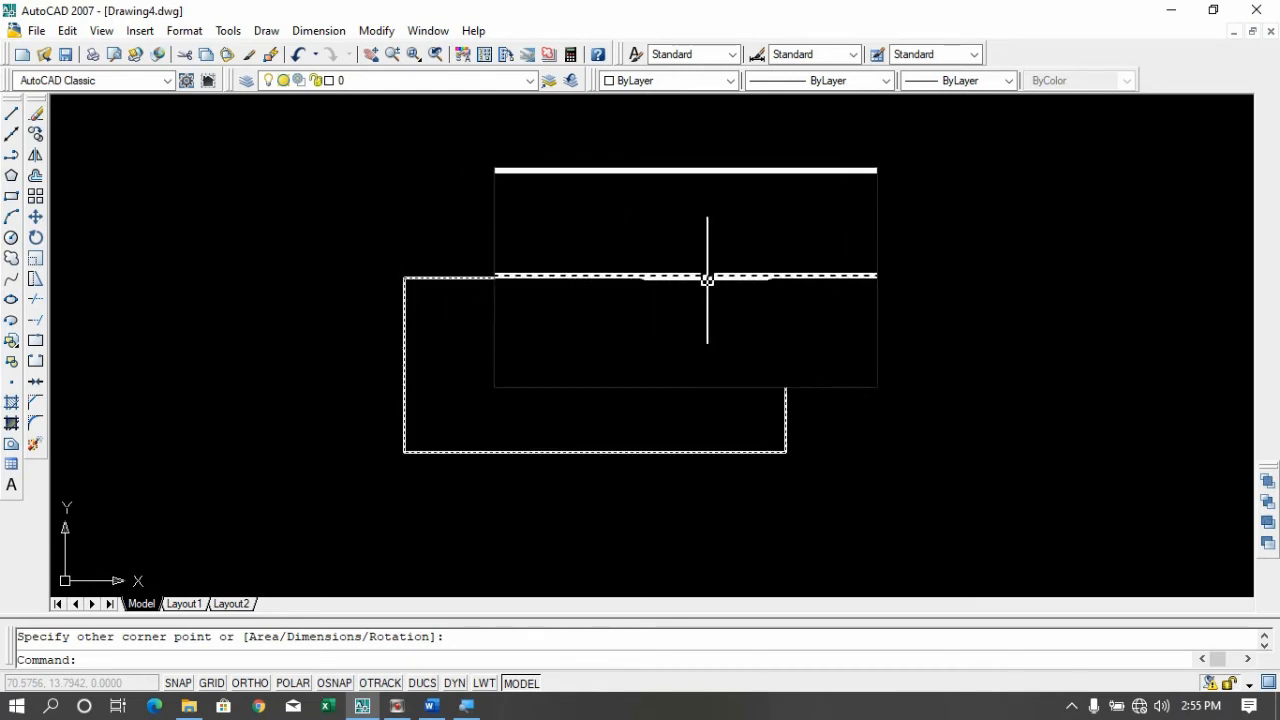
Erase all objects from the drawing
text(e)
key(Return)
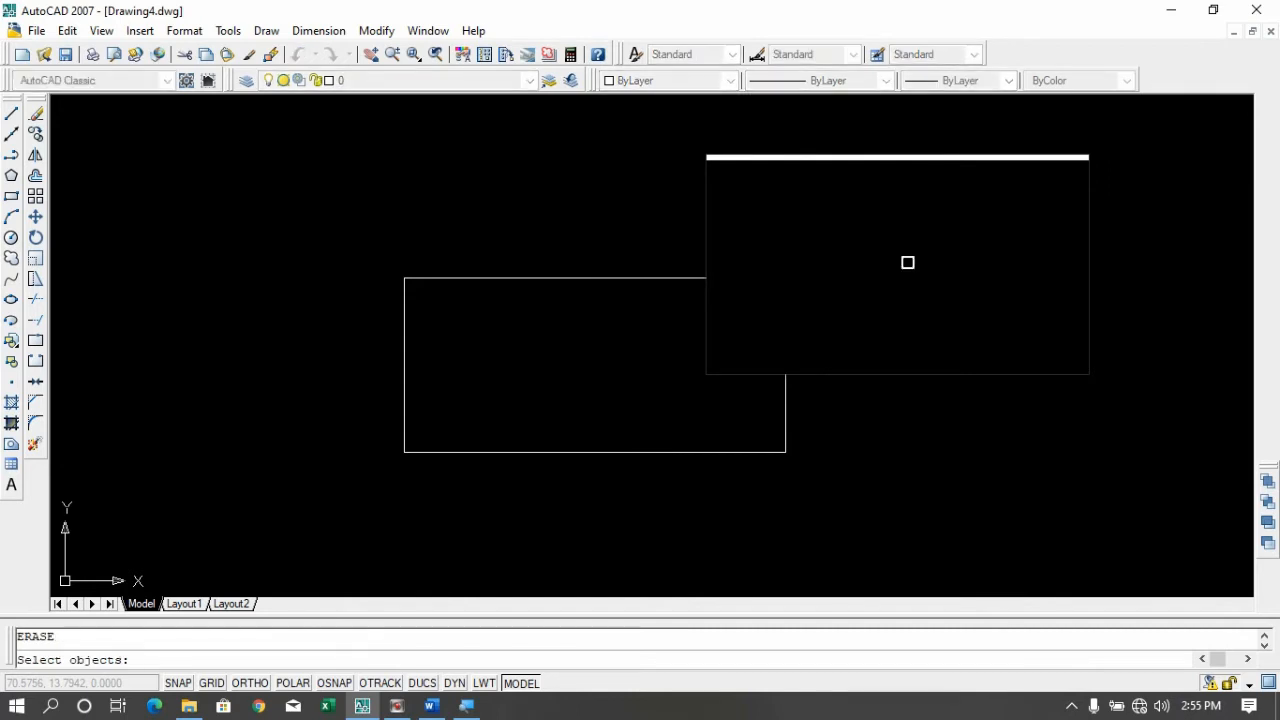
text(all)
key(Return)
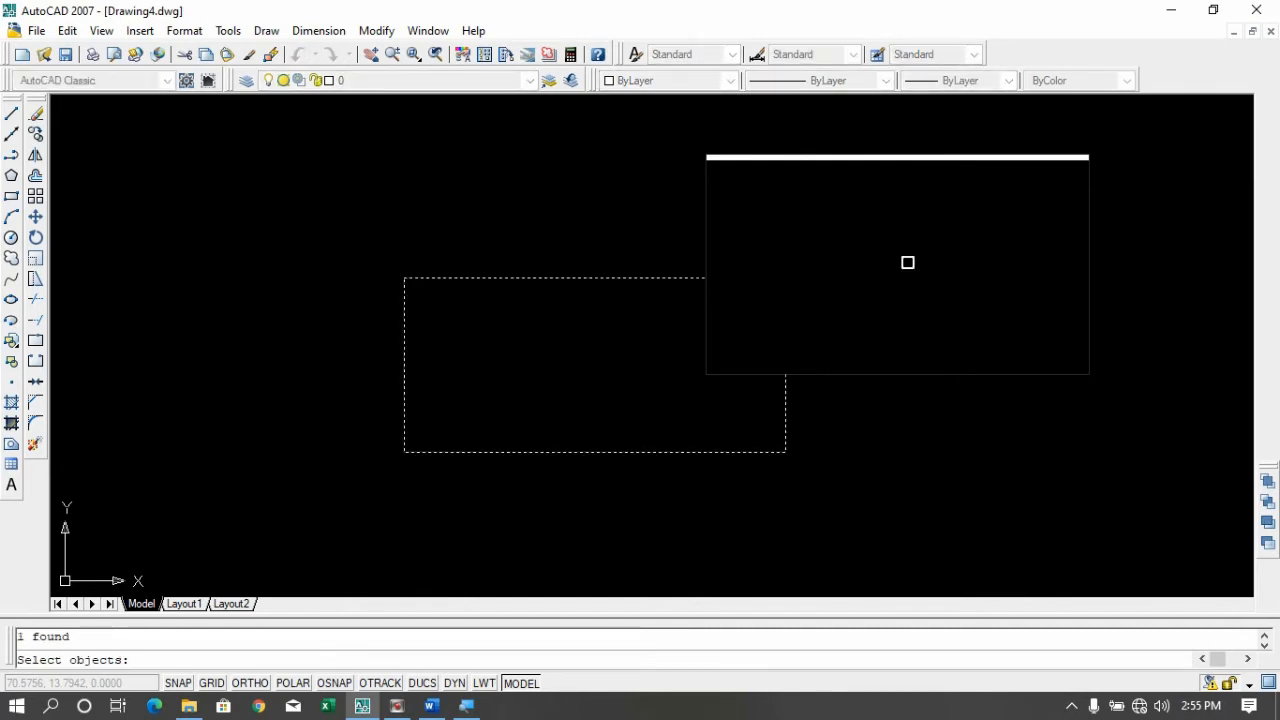
key(Return)
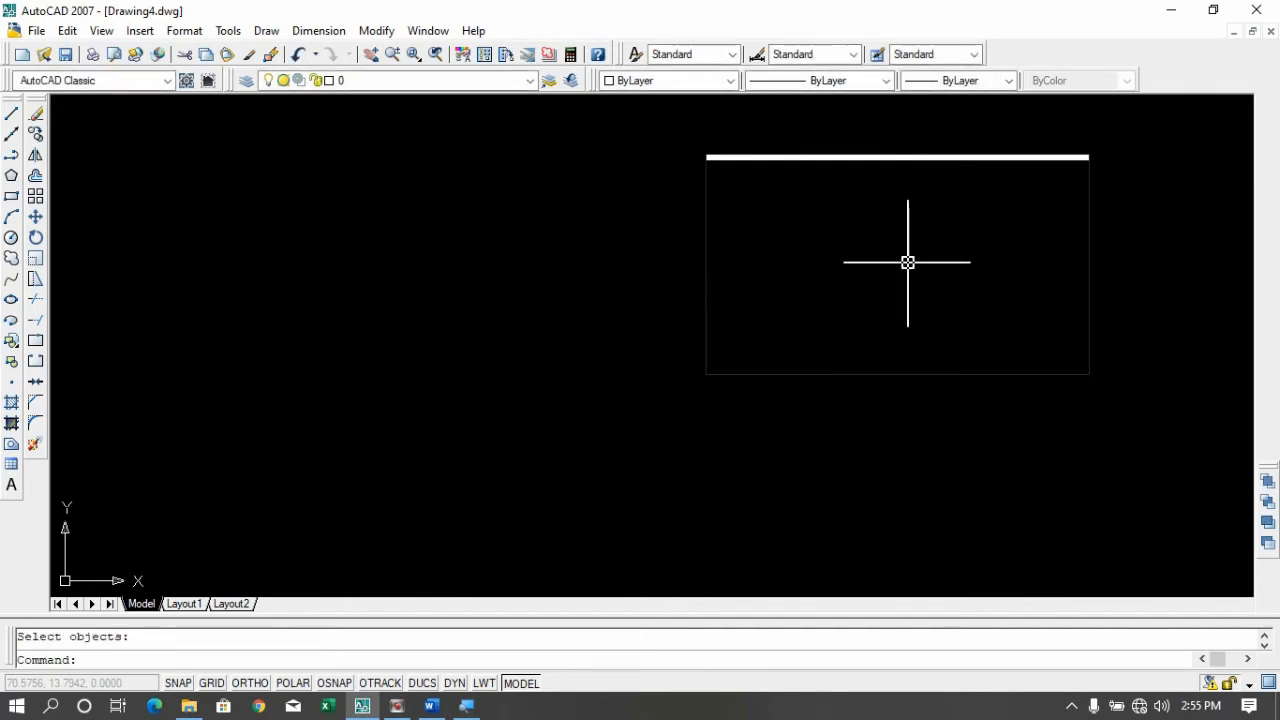
middle_drag(907, 262, 703, 336)
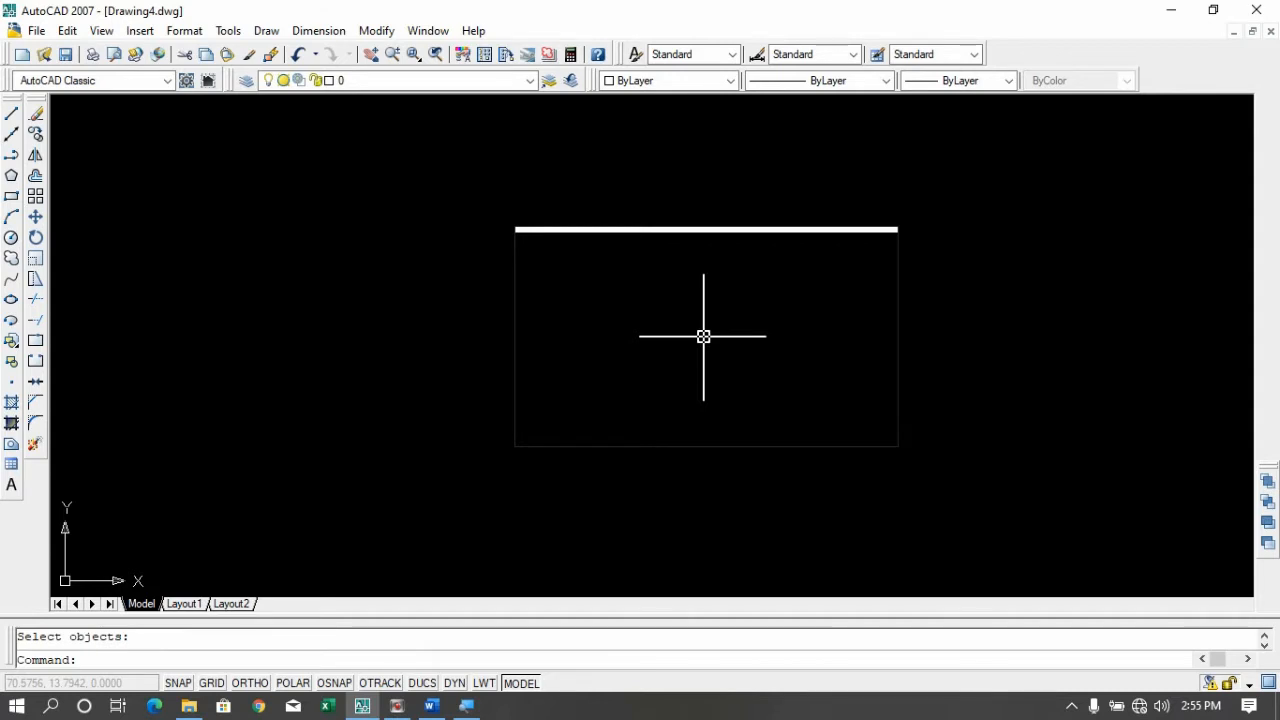
middle_drag(703, 336, 679, 336)
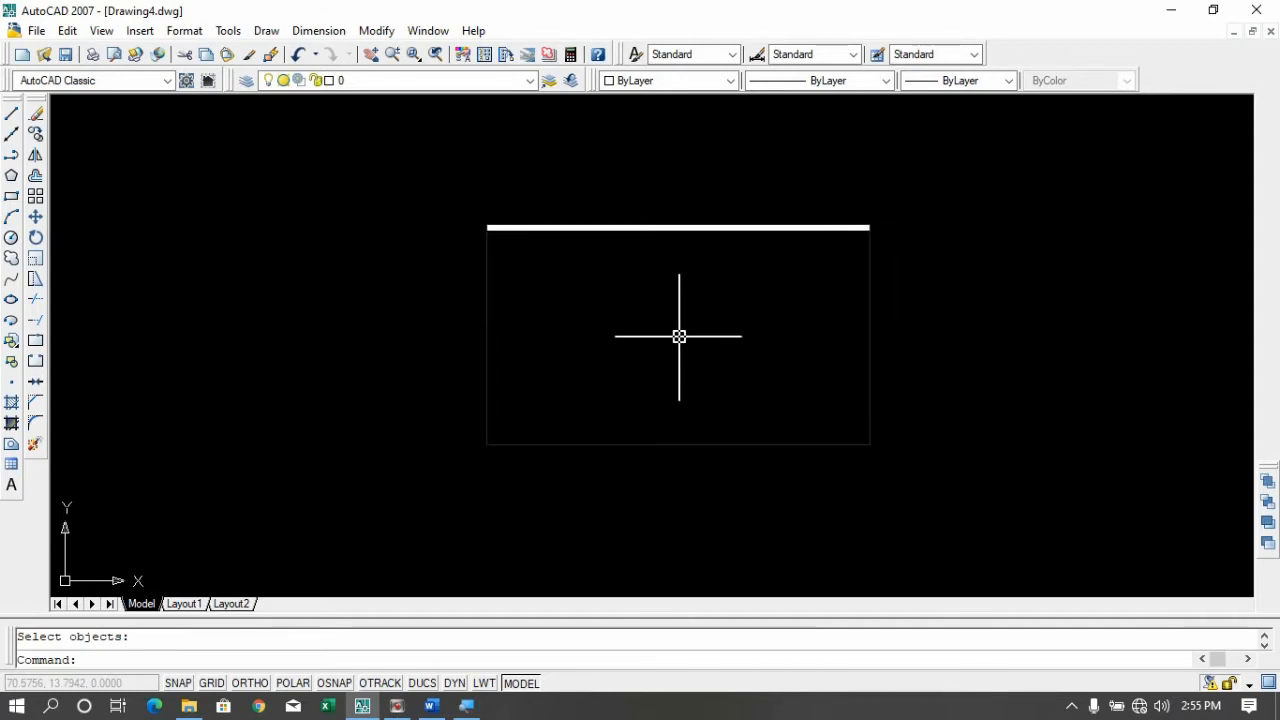
middle_drag(679, 336, 407, 294)
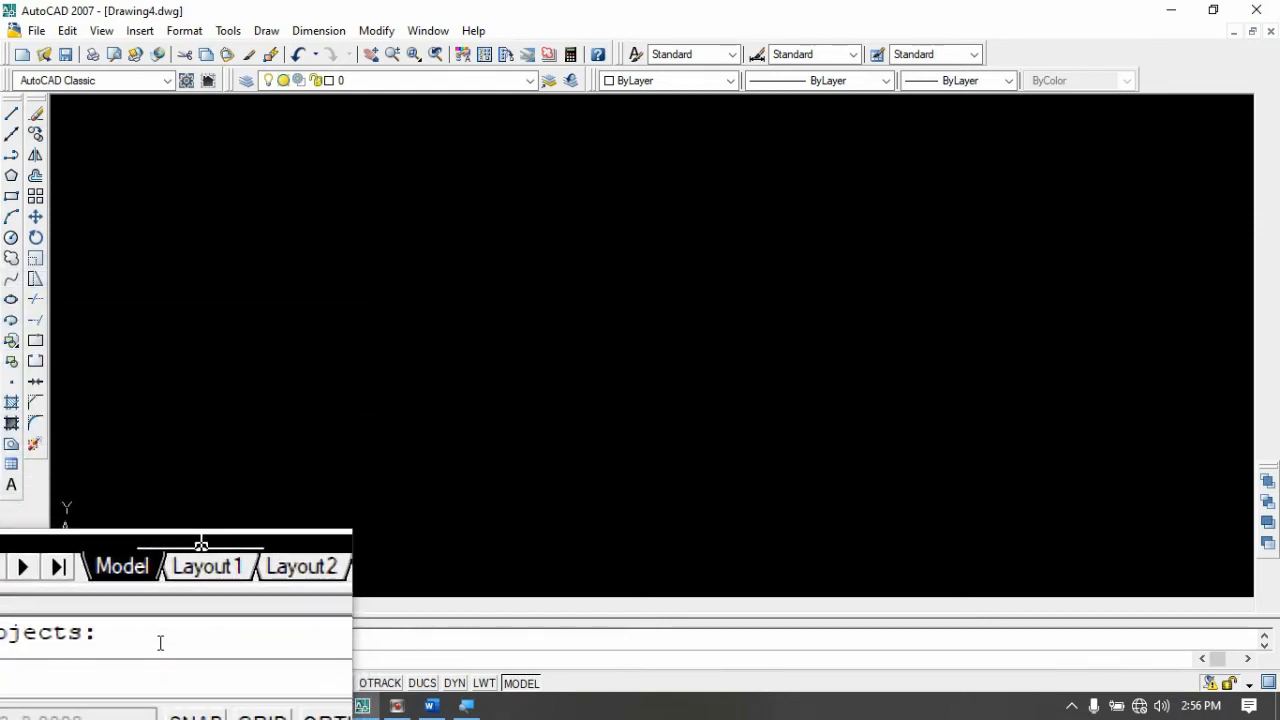
Draw the outer rectangle from corner 40,10 to corner 80,40, consulting the exercise sheet in Word for the coordinates
click(86, 666)
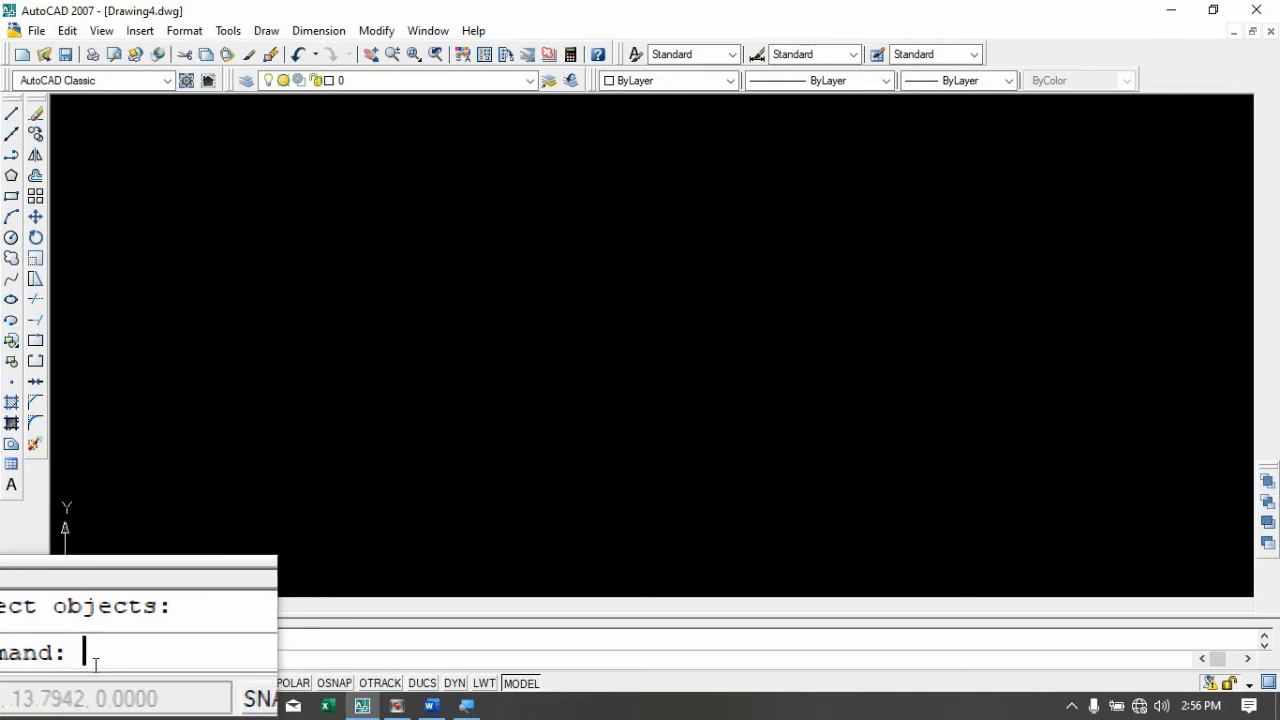
text(rec)
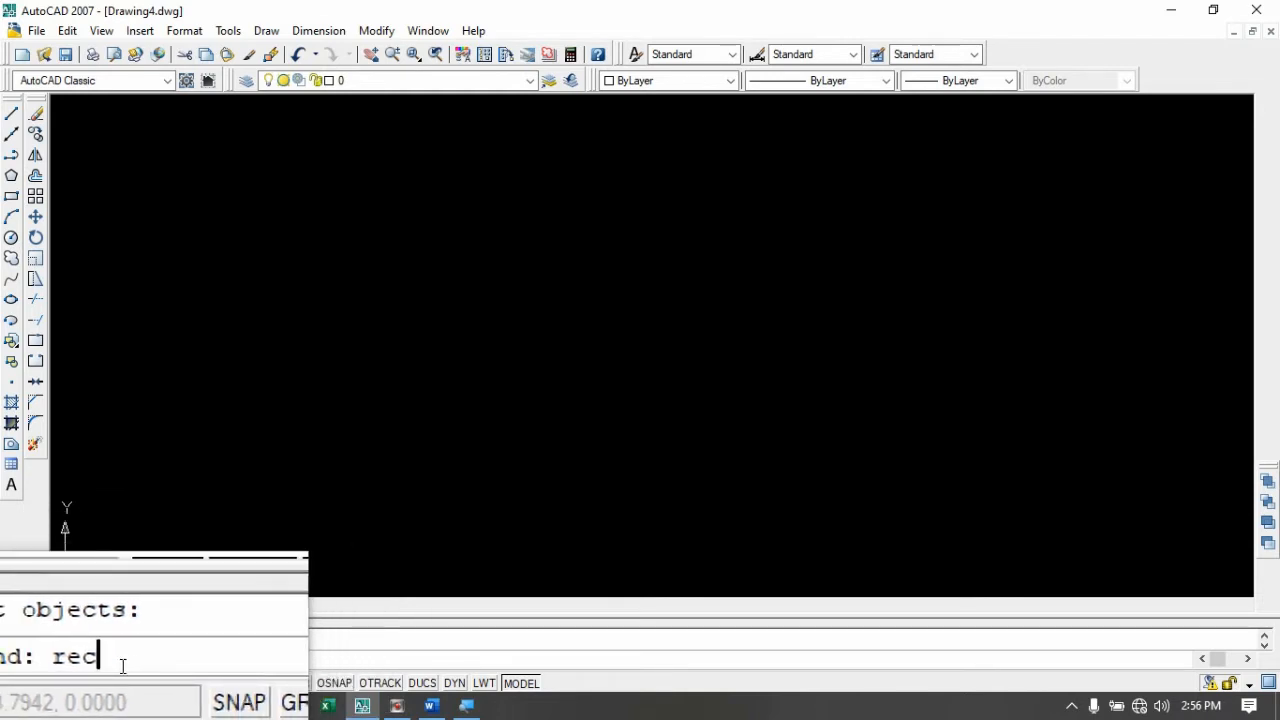
key(Return)
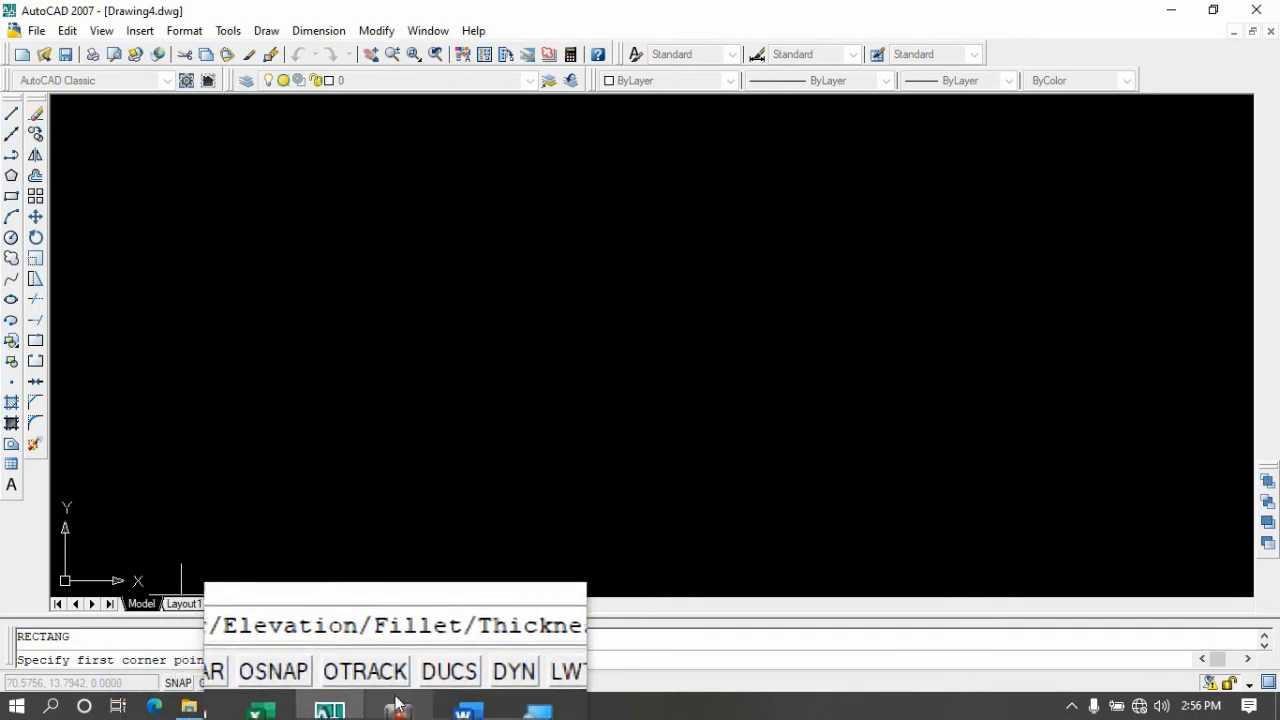
click(440, 710)
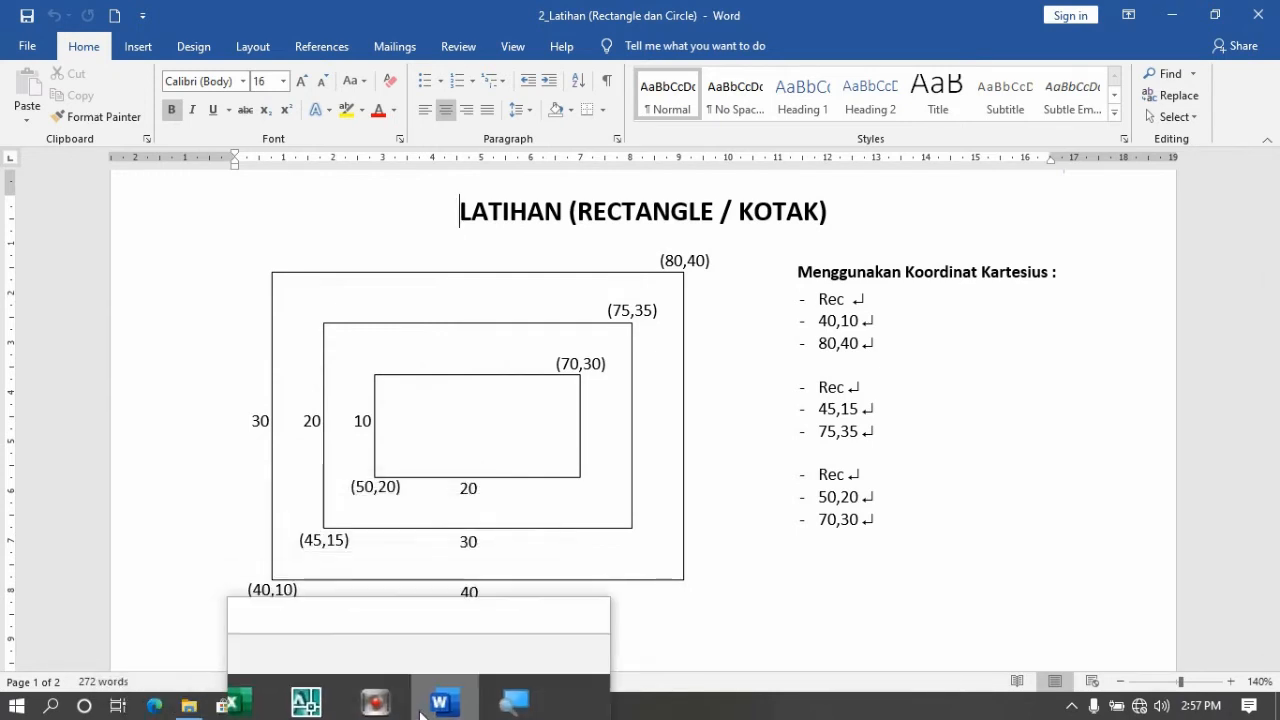
click(366, 708)
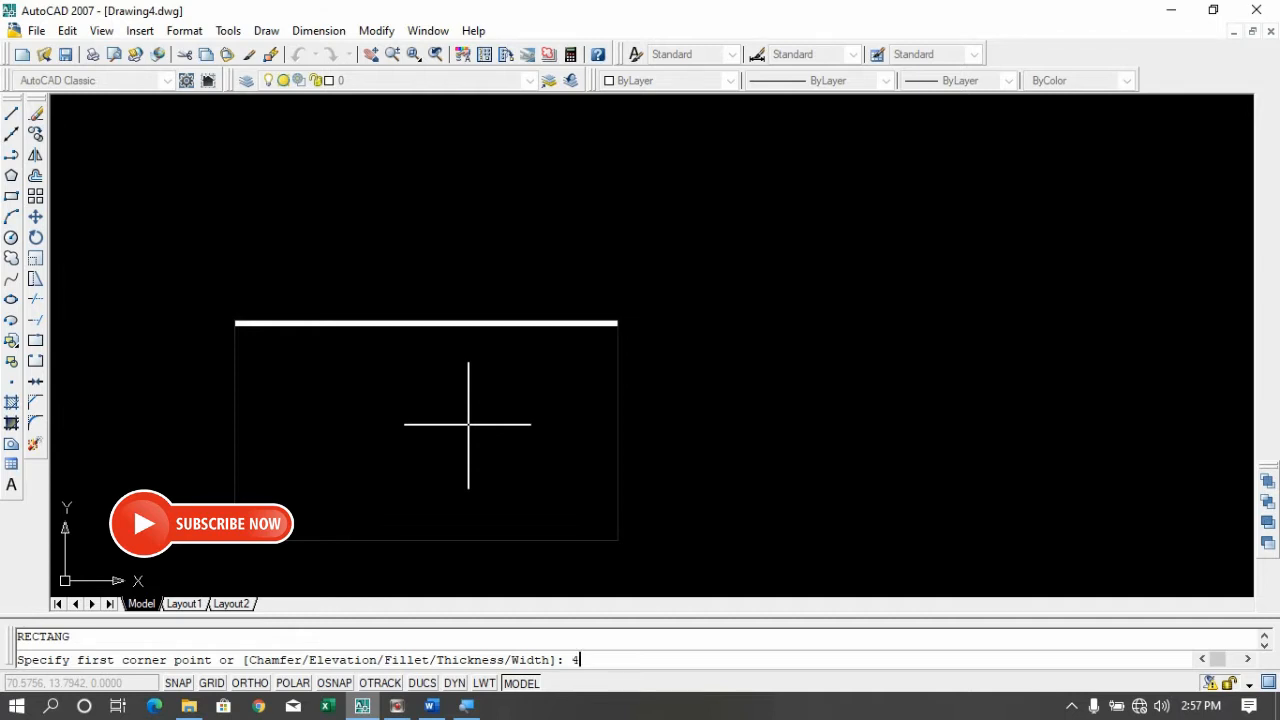
text(10)
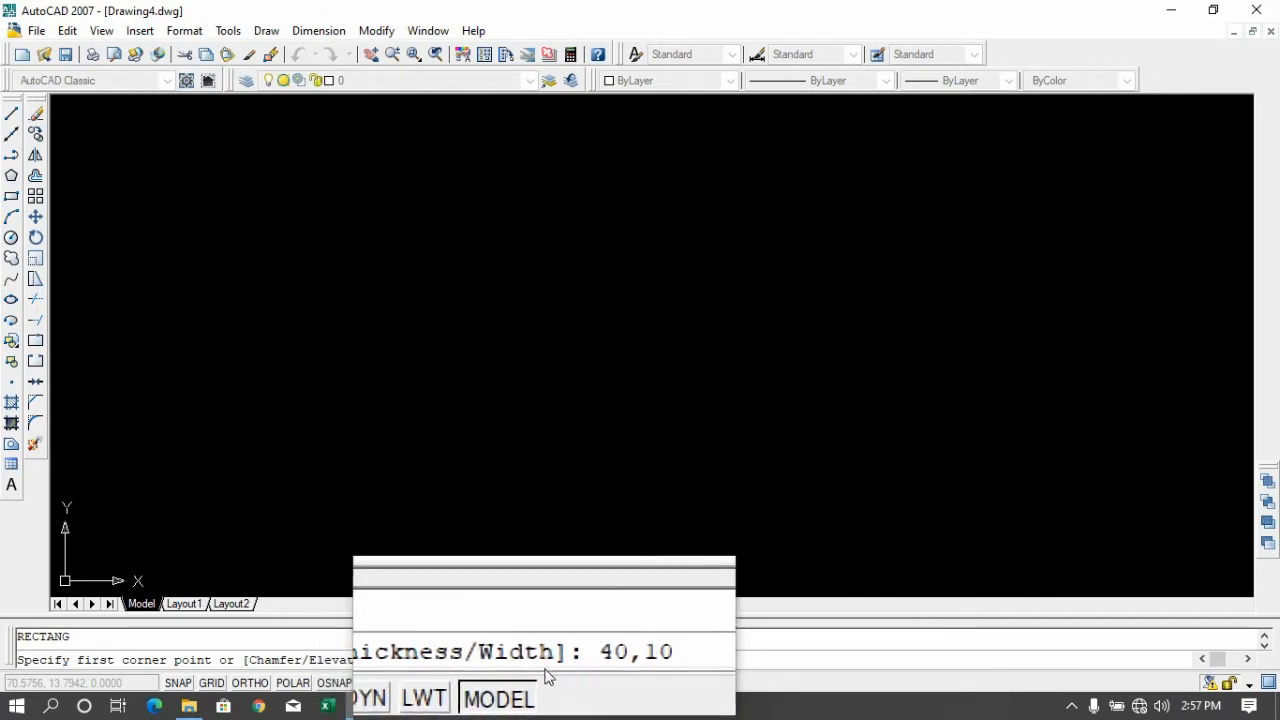
key(Return)
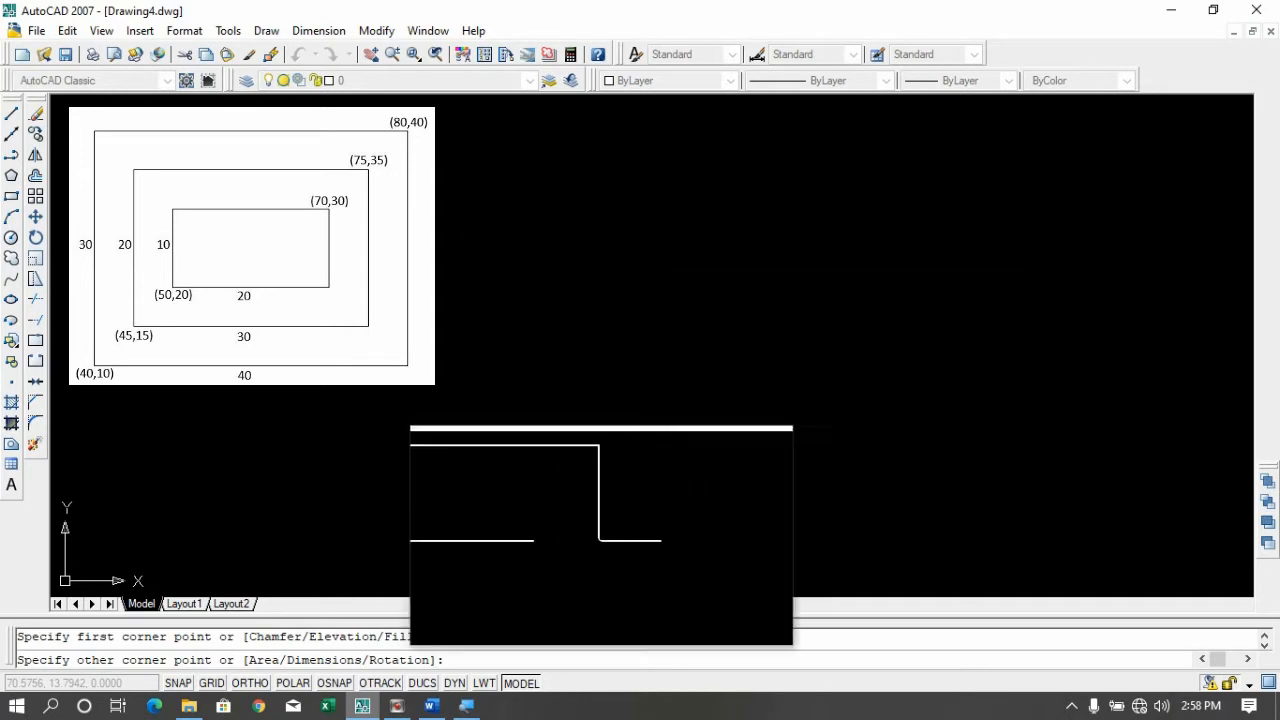
click(430, 706)
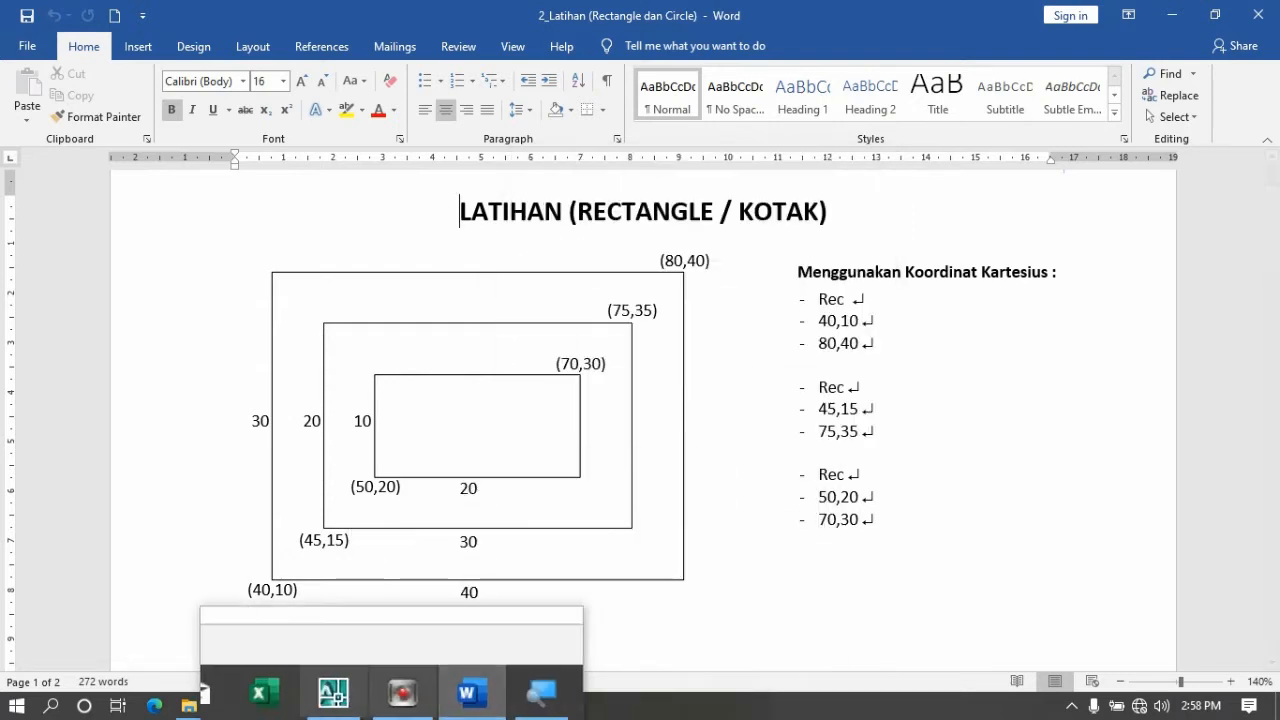
click(362, 705)
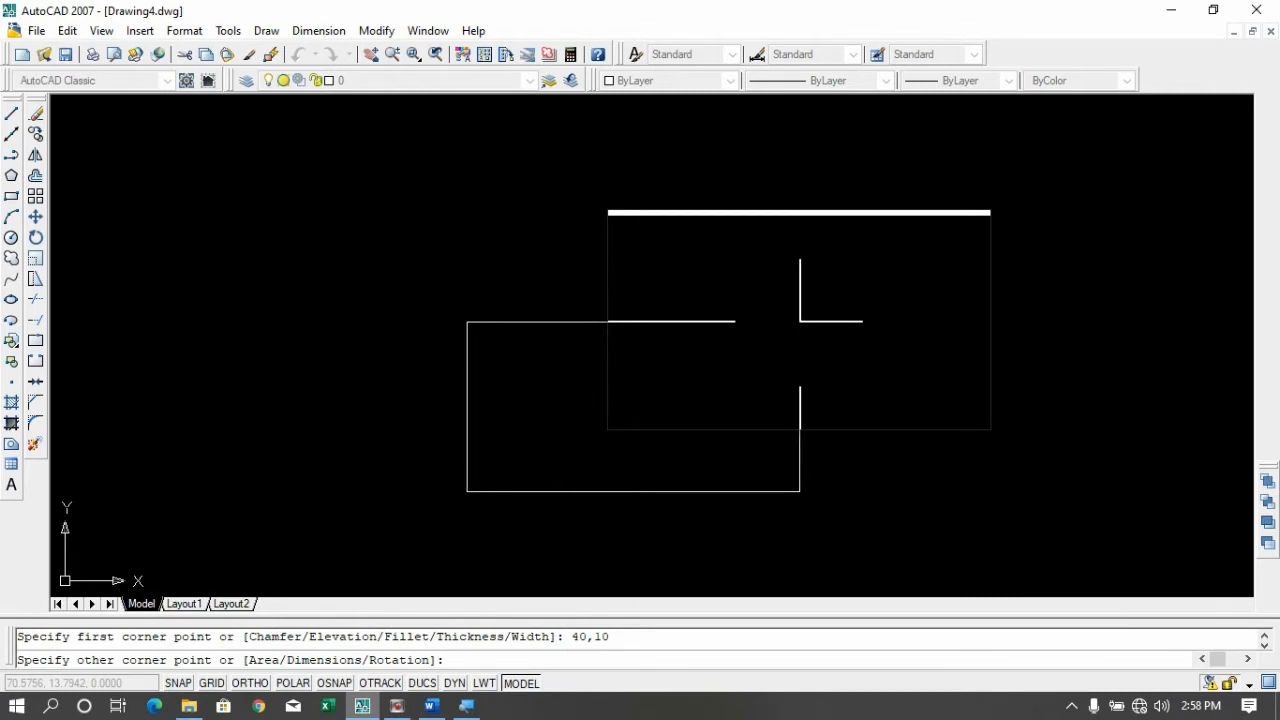
text(80,)
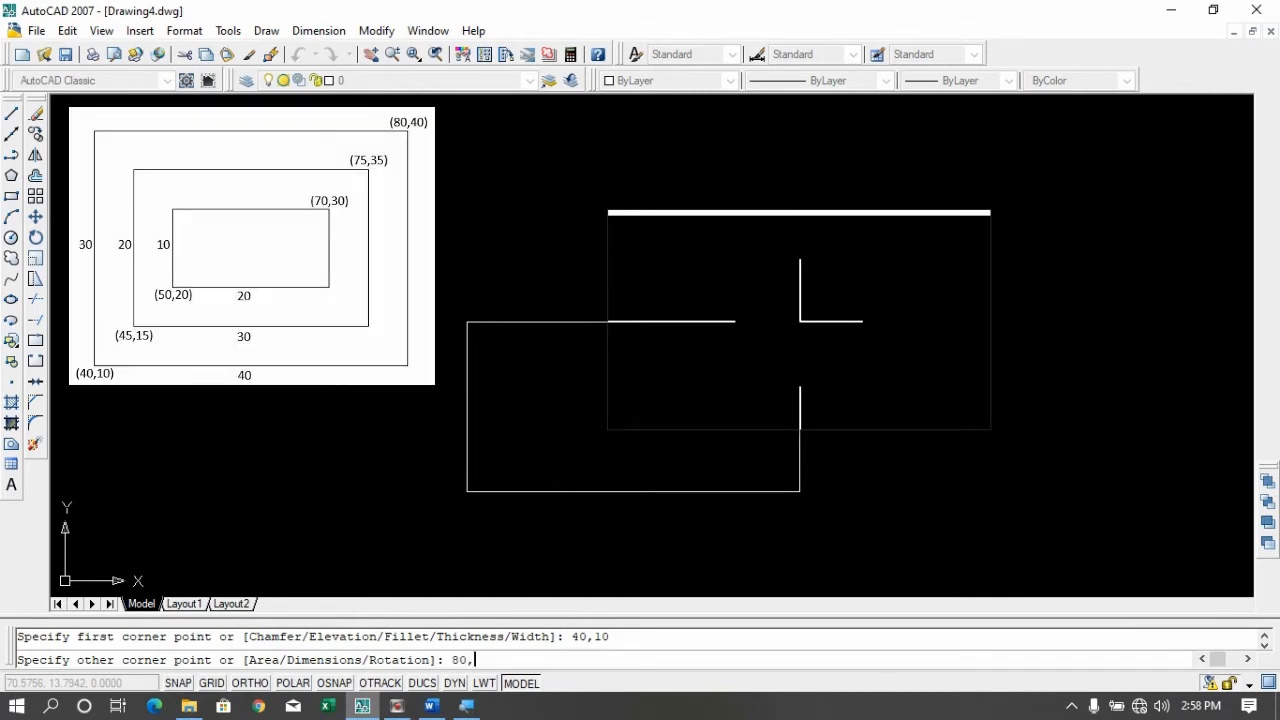
text(40)
key(Return)
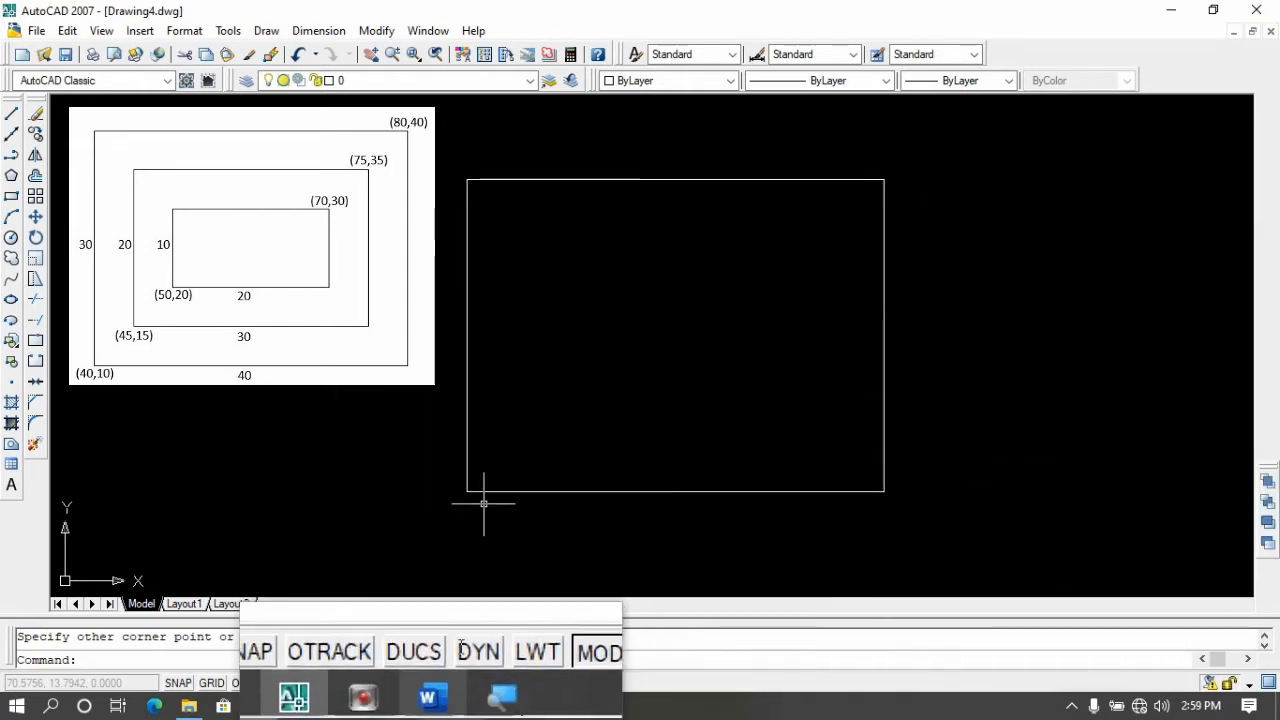
Consult the Word exercise sheet and draw the middle rectangle in AutoCAD from corner 45,15 to corner 75,35
click(431, 706)
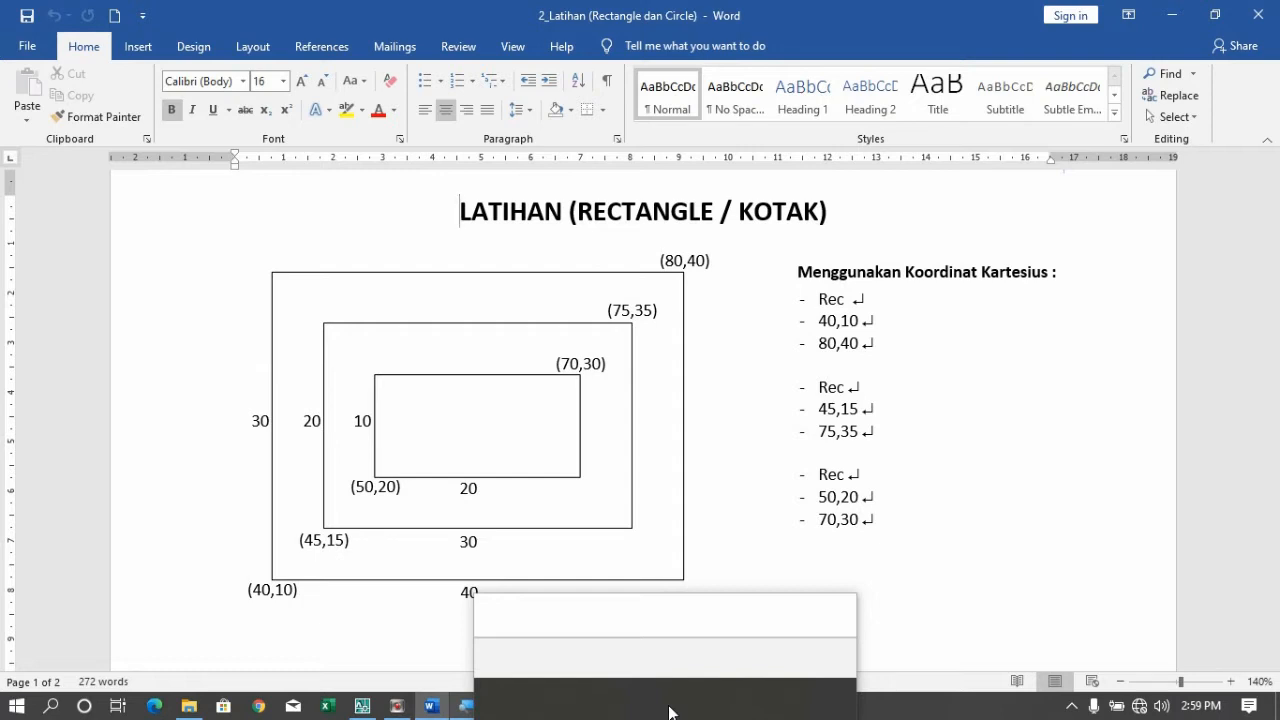
mouse_move(412, 708)
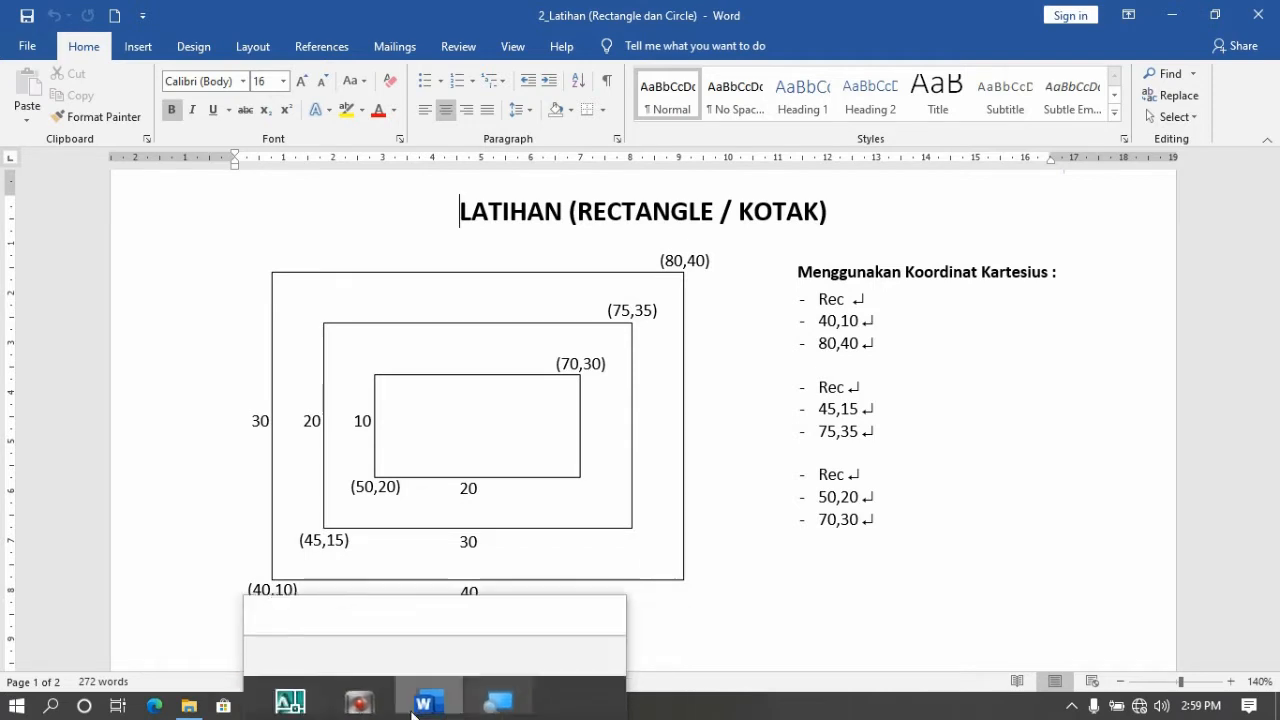
click(362, 708)
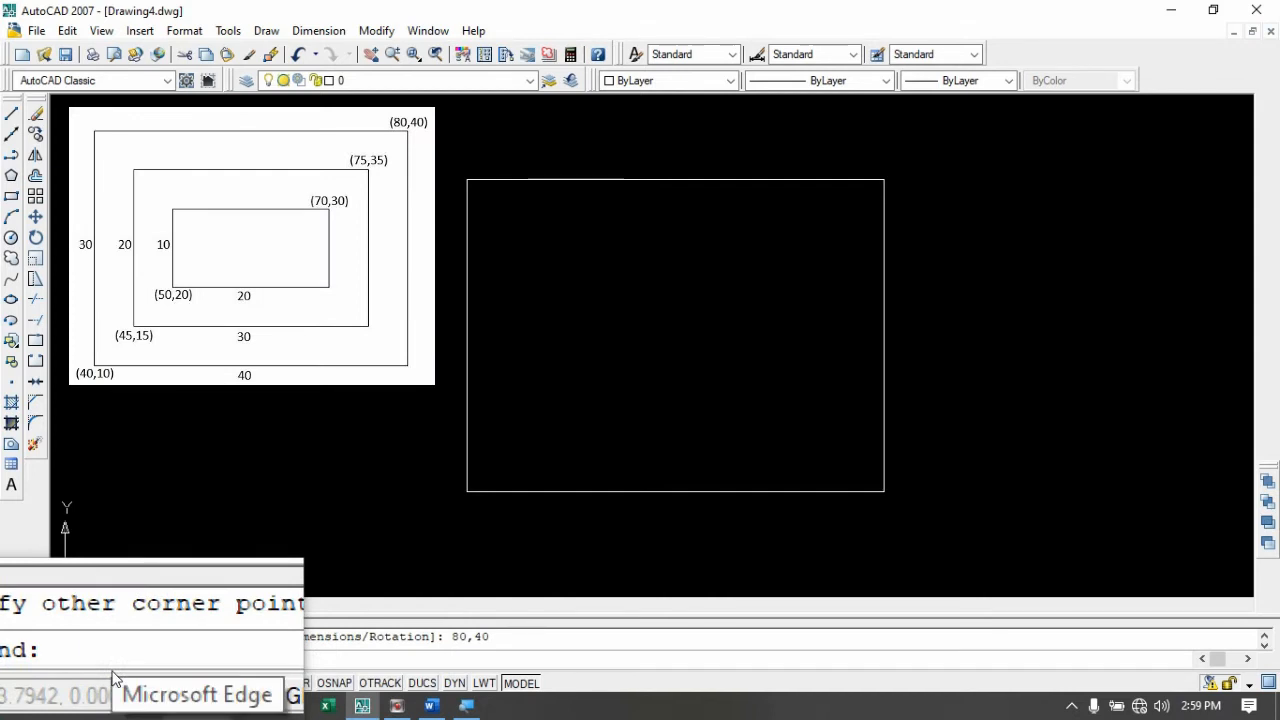
text(rec)
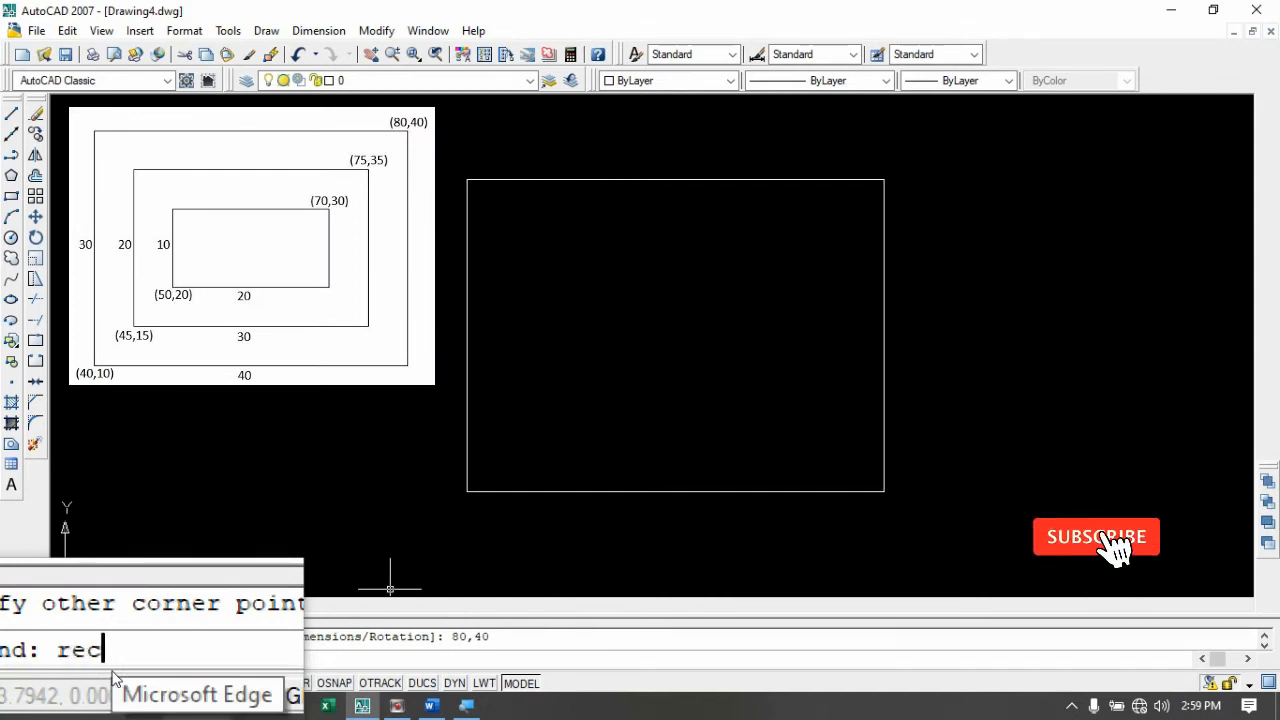
key(Return)
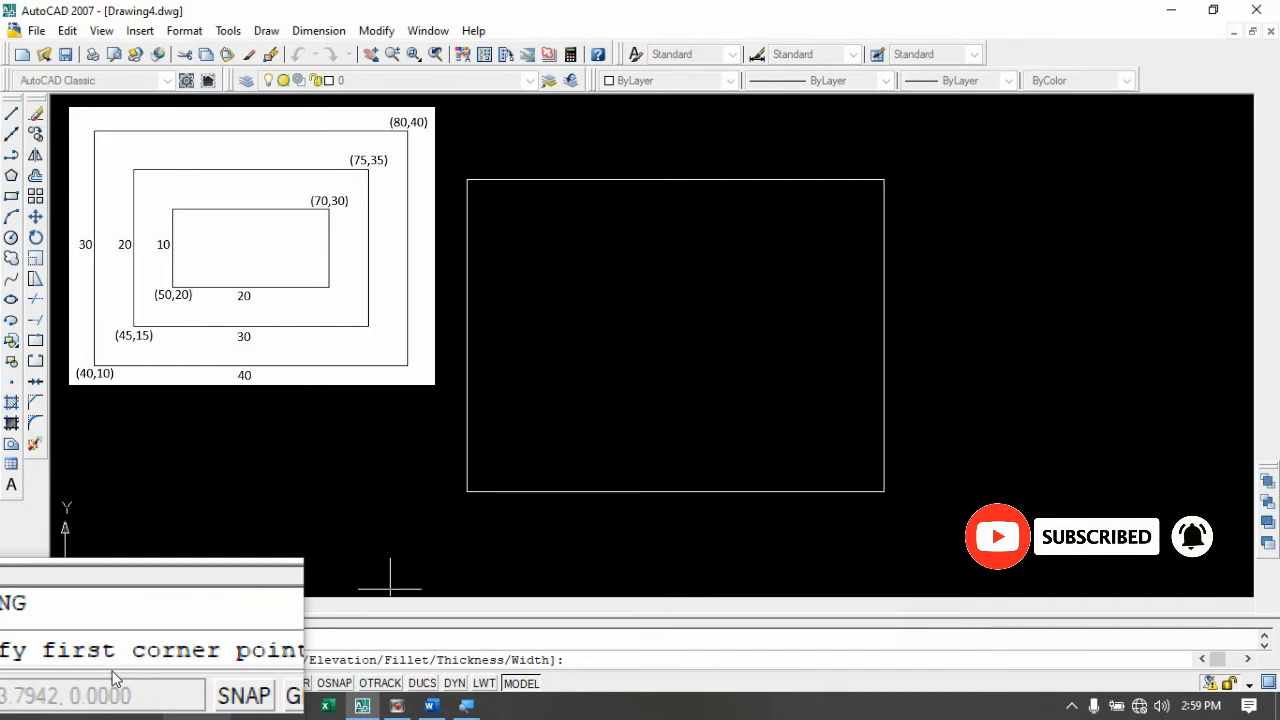
text(45,1)
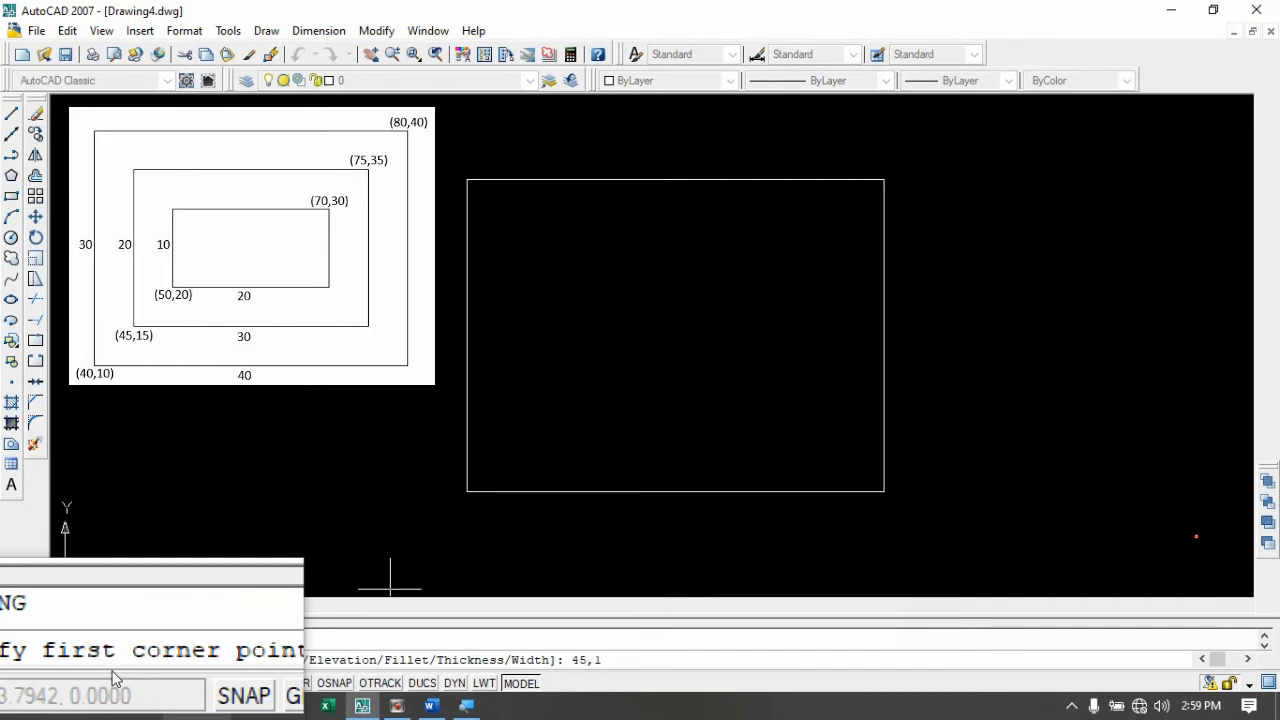
text(5)
key(Return)
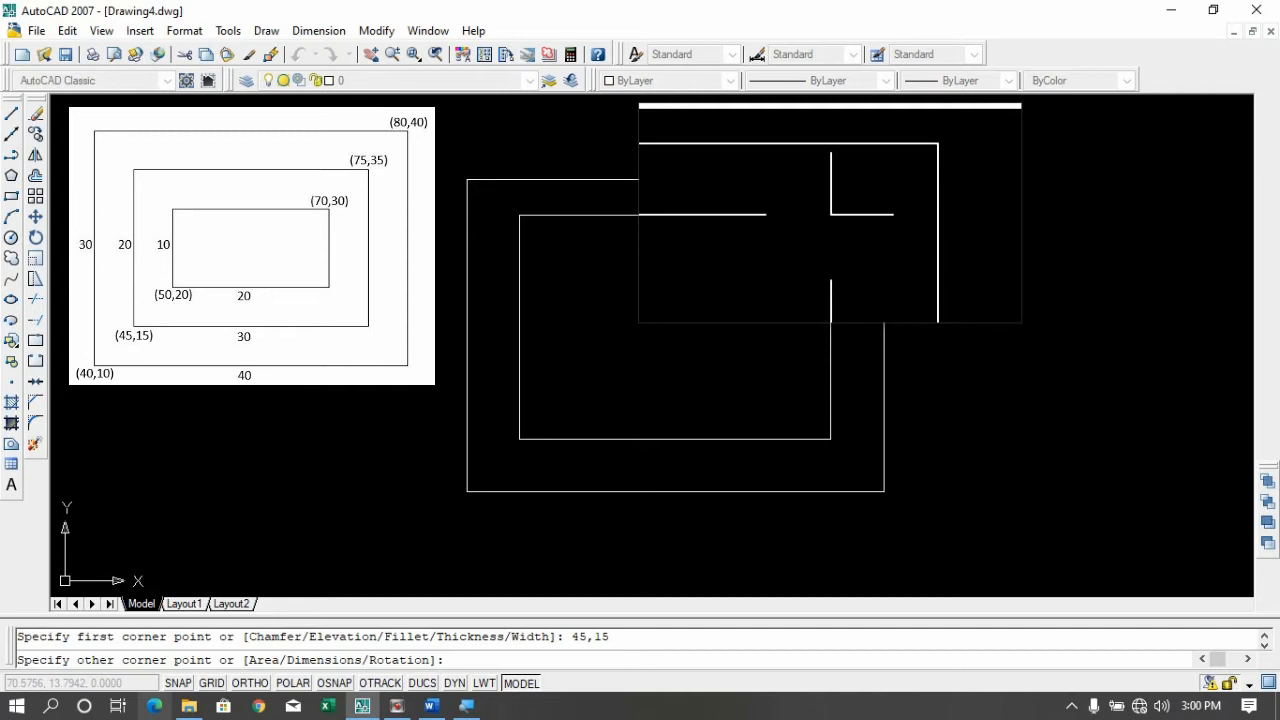
text(75,35)
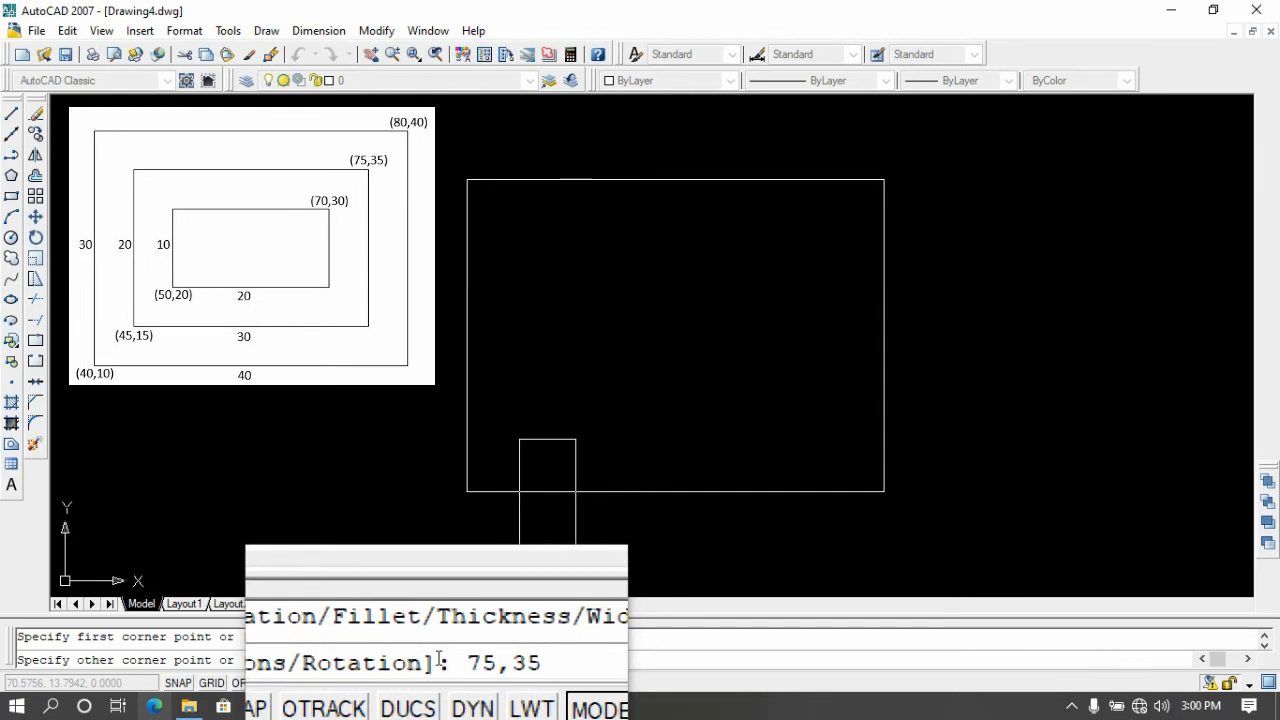
key(Return)
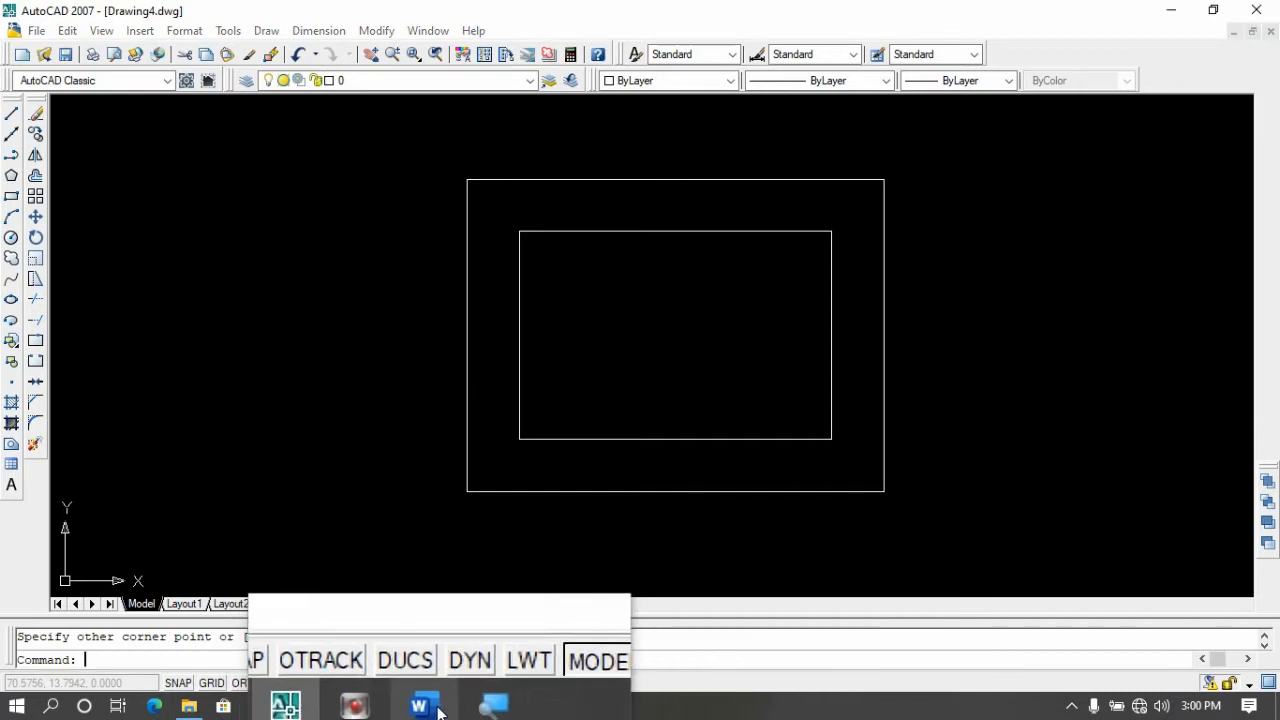
Consult the Word exercise sheet and draw the inner rectangle in AutoCAD from corner 50,20 to corner 70,30
click(436, 707)
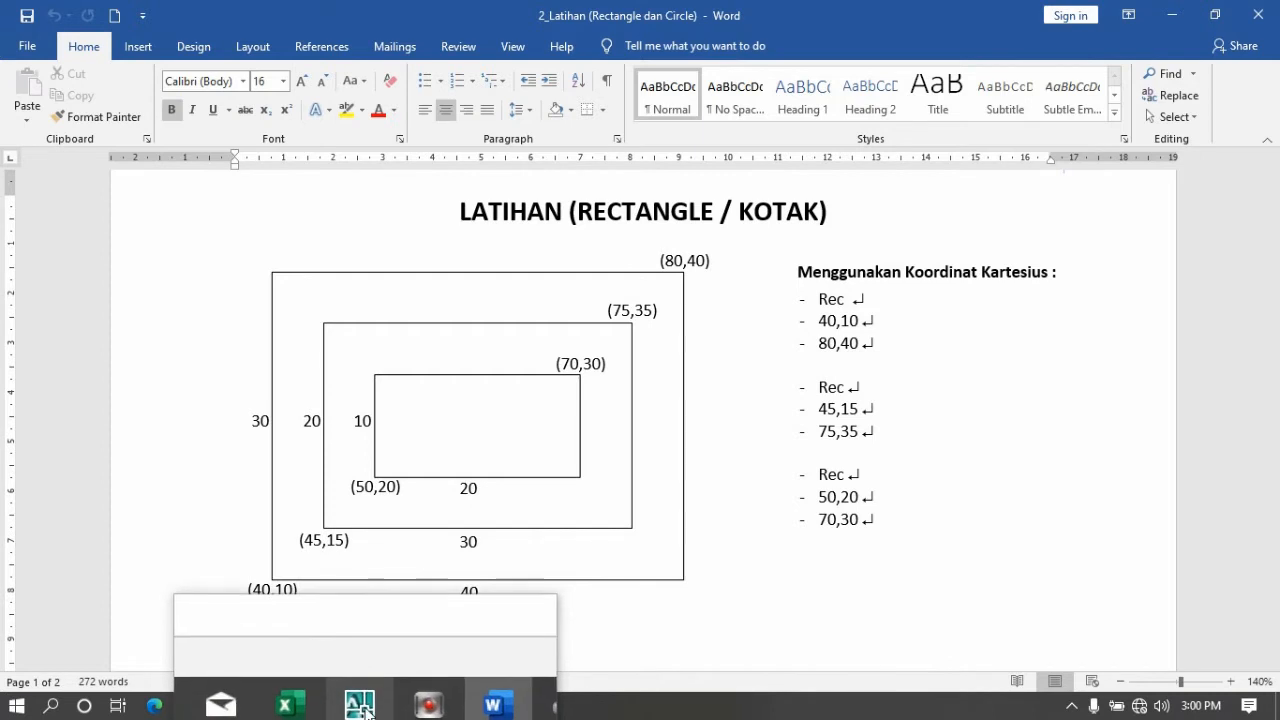
click(362, 708)
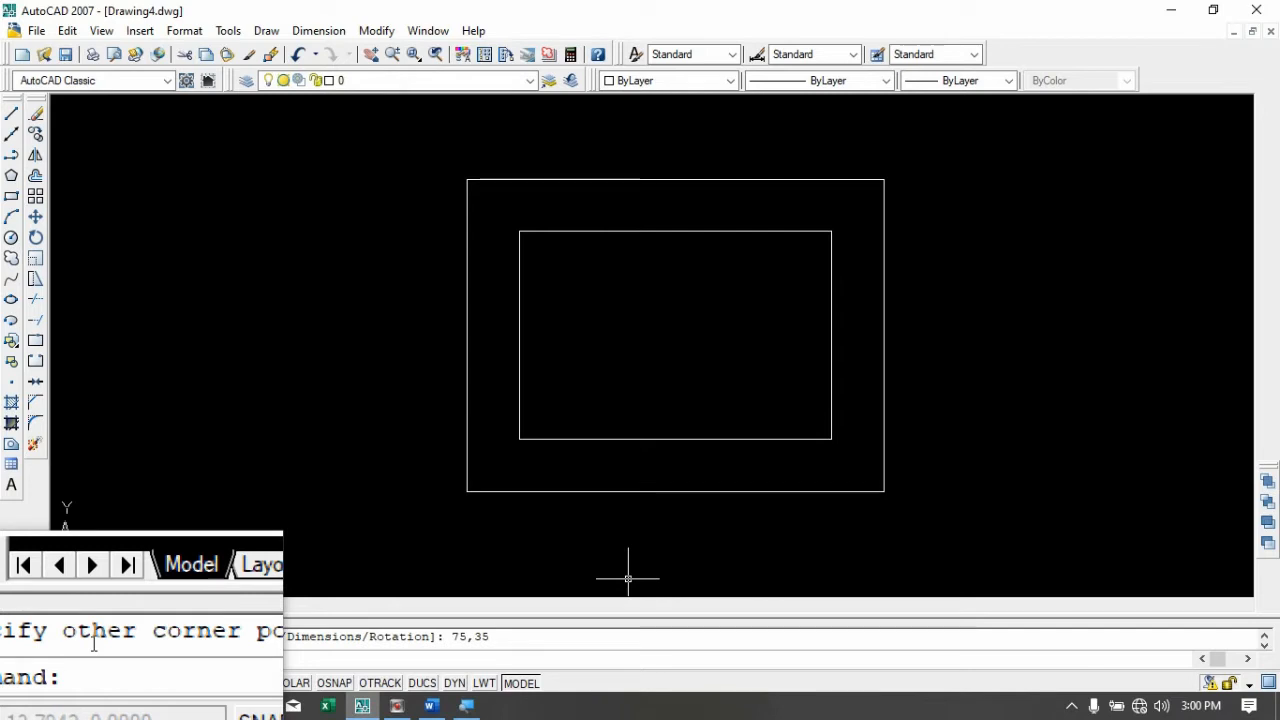
text(rec)
key(Return)
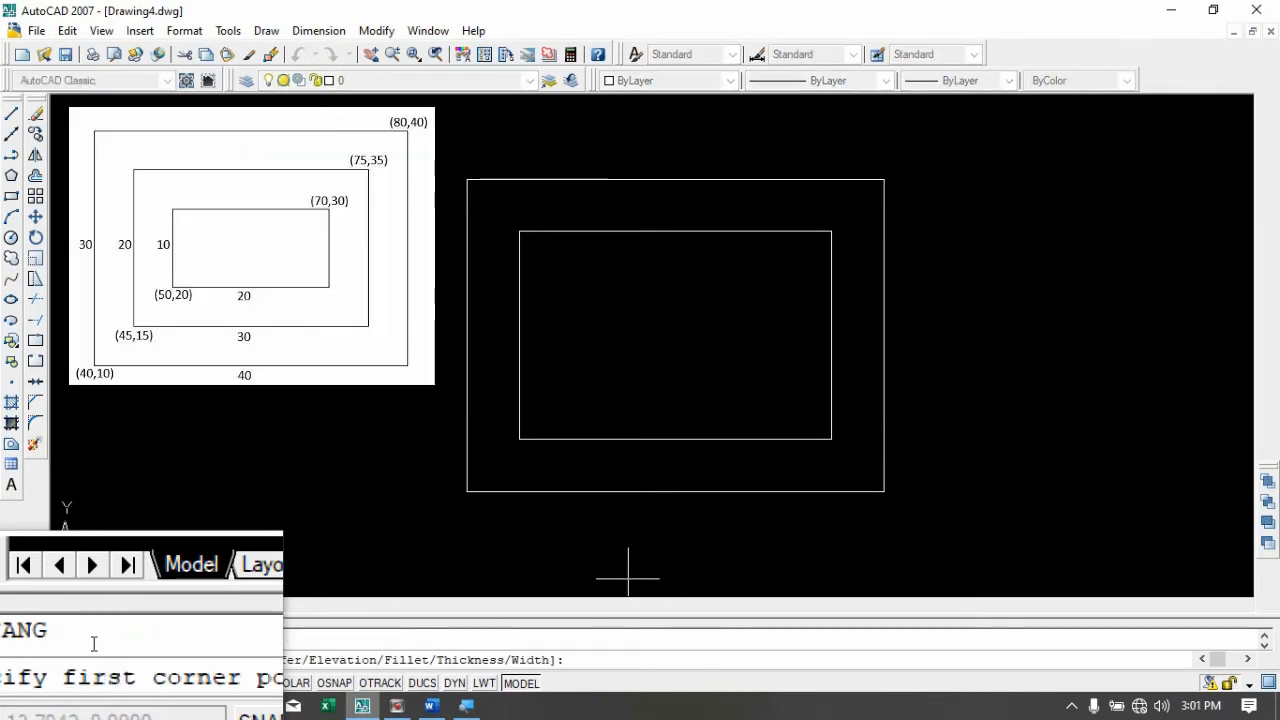
text(50,20)
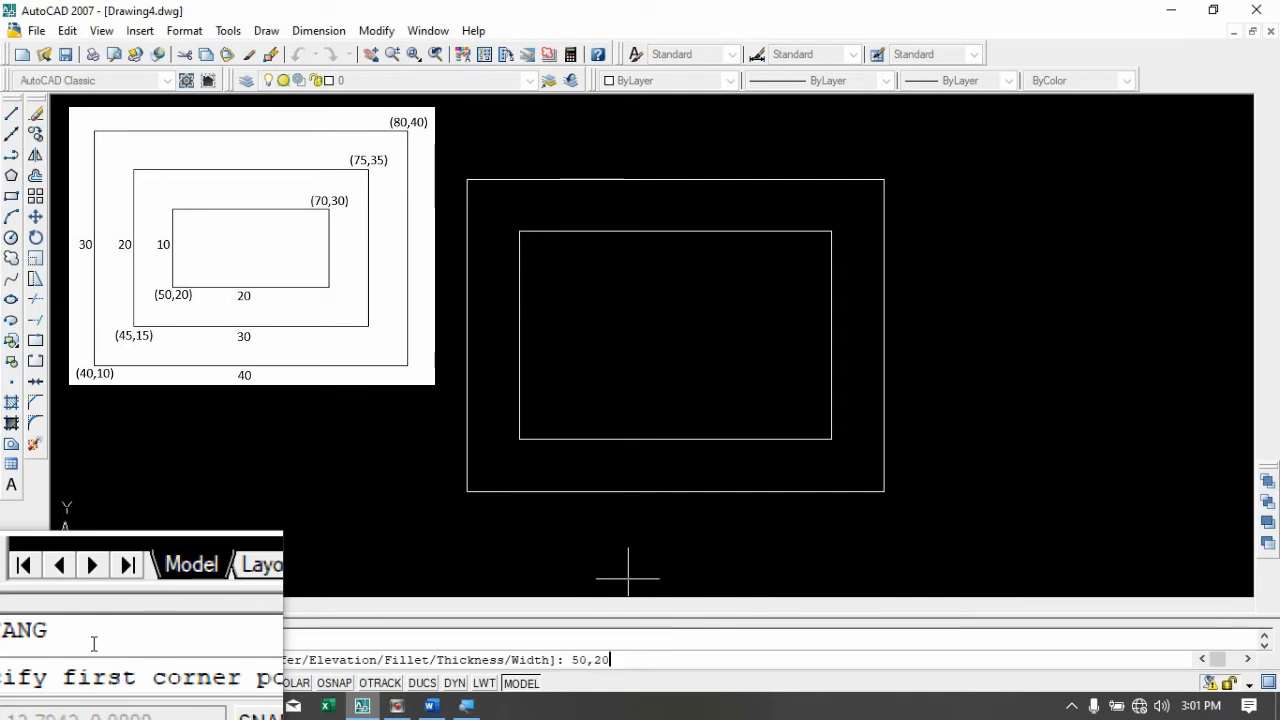
key(Return)
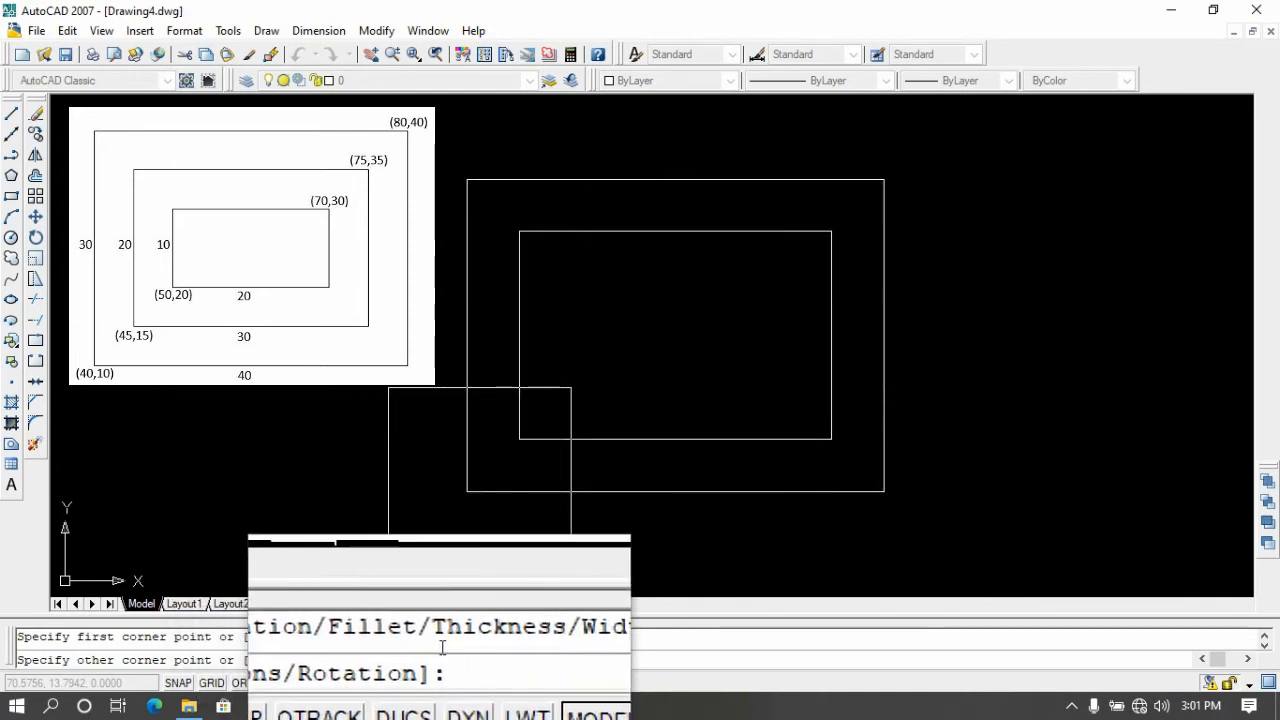
text(70)
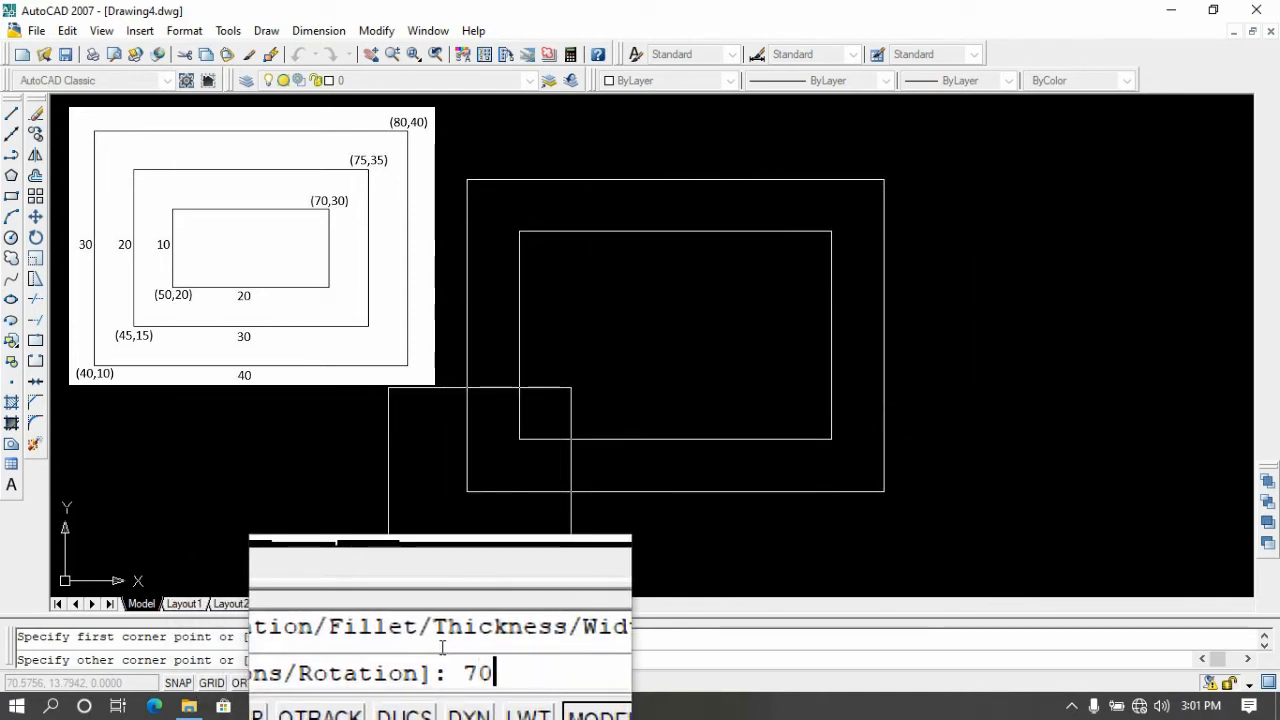
text(,30)
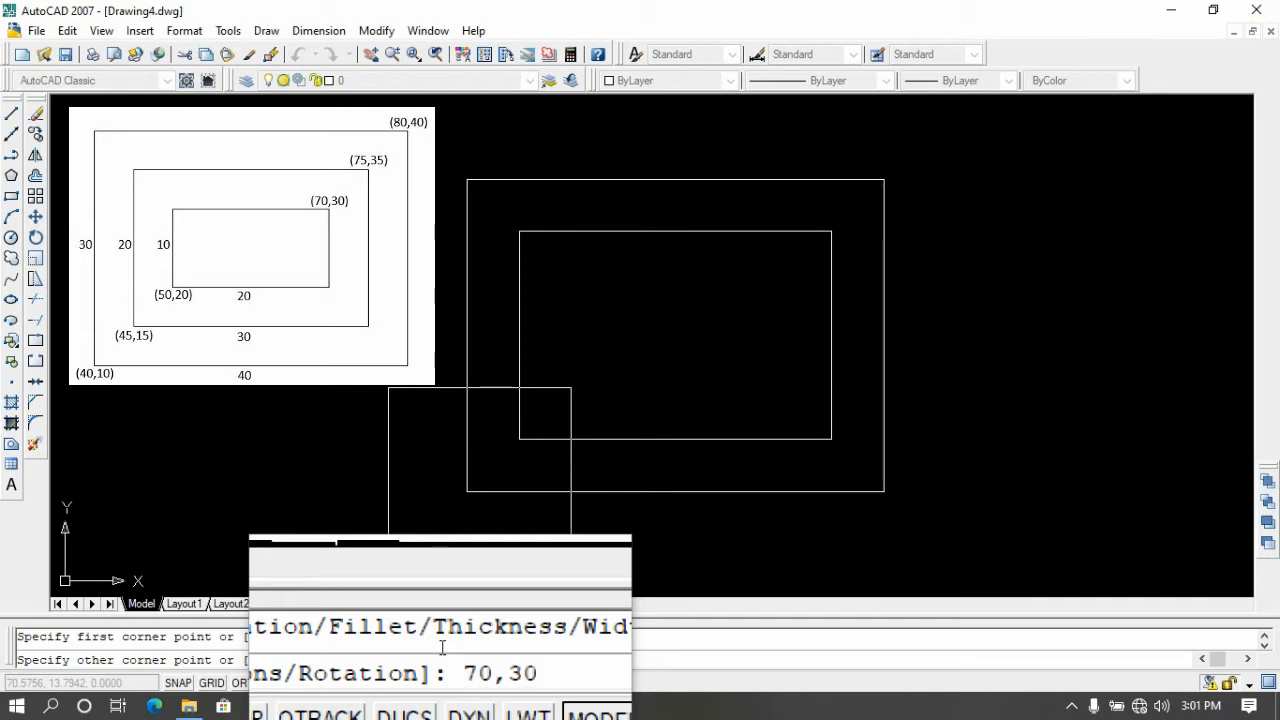
key(Return)
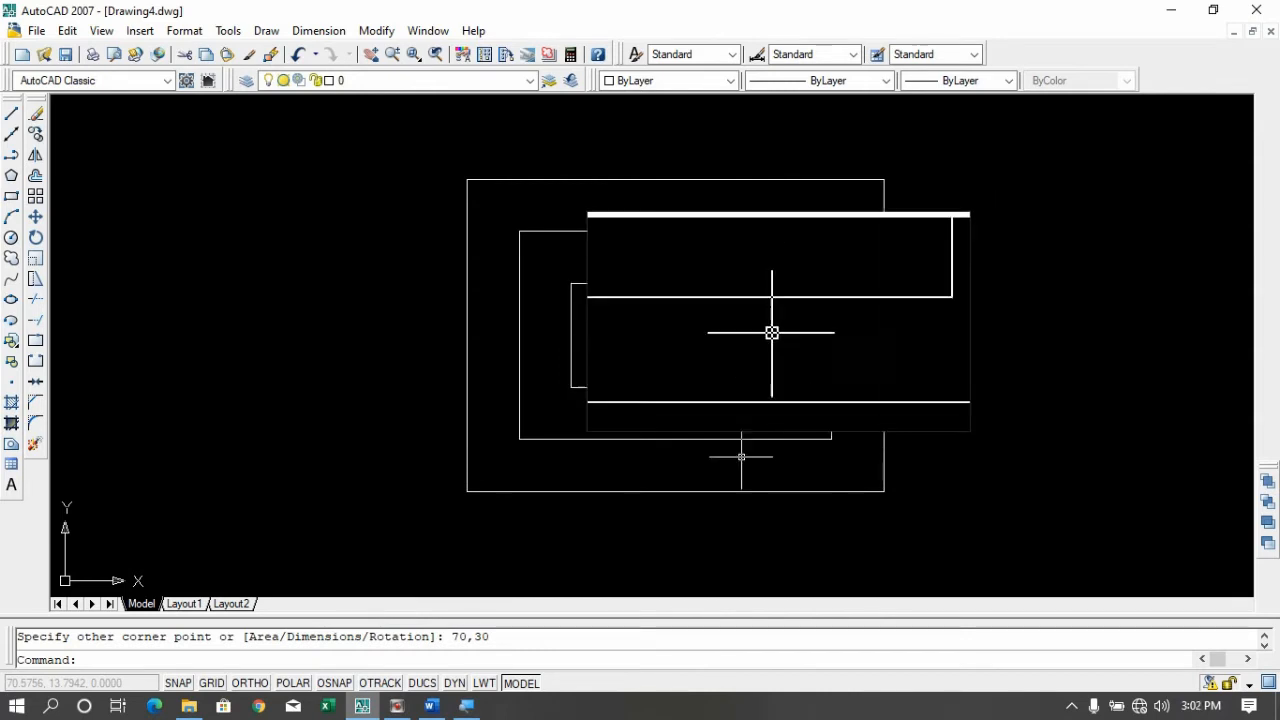
Look up the relative-coordinate exercise in the Word sheet and create a new AutoCAD drawing from the acad.dwt template
click(430, 703)
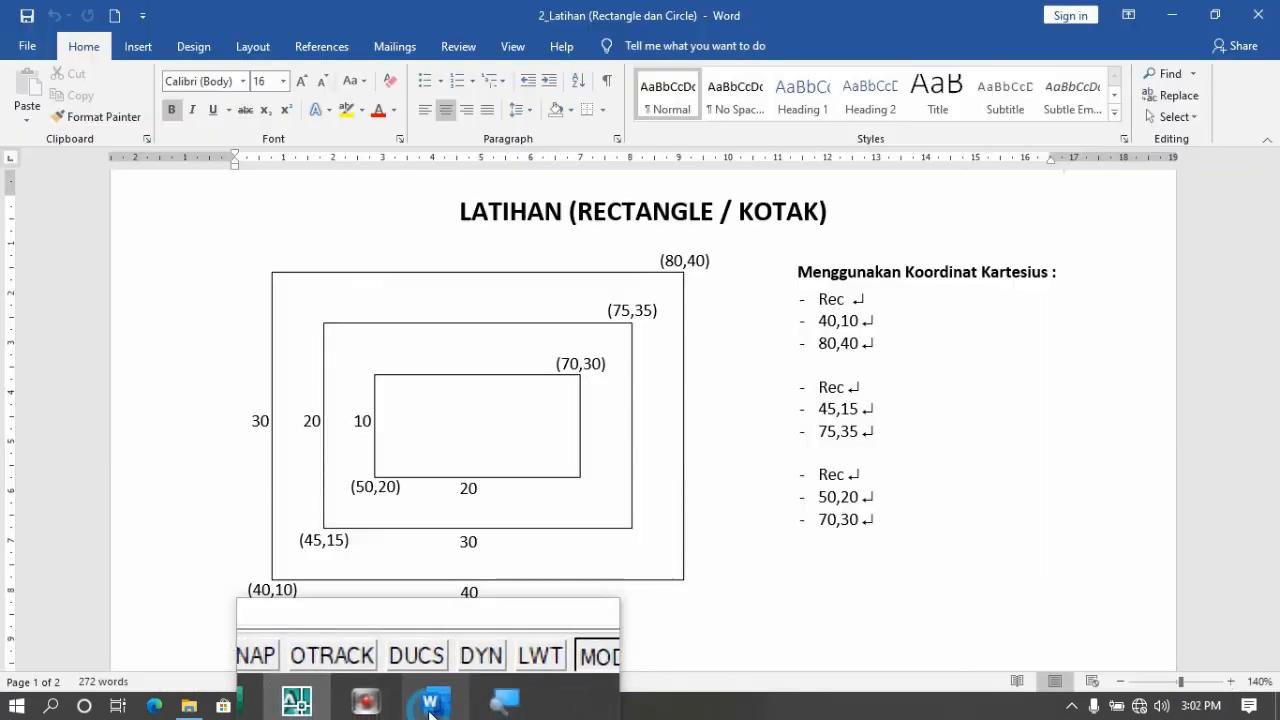
scroll(621, 473, down, 6)
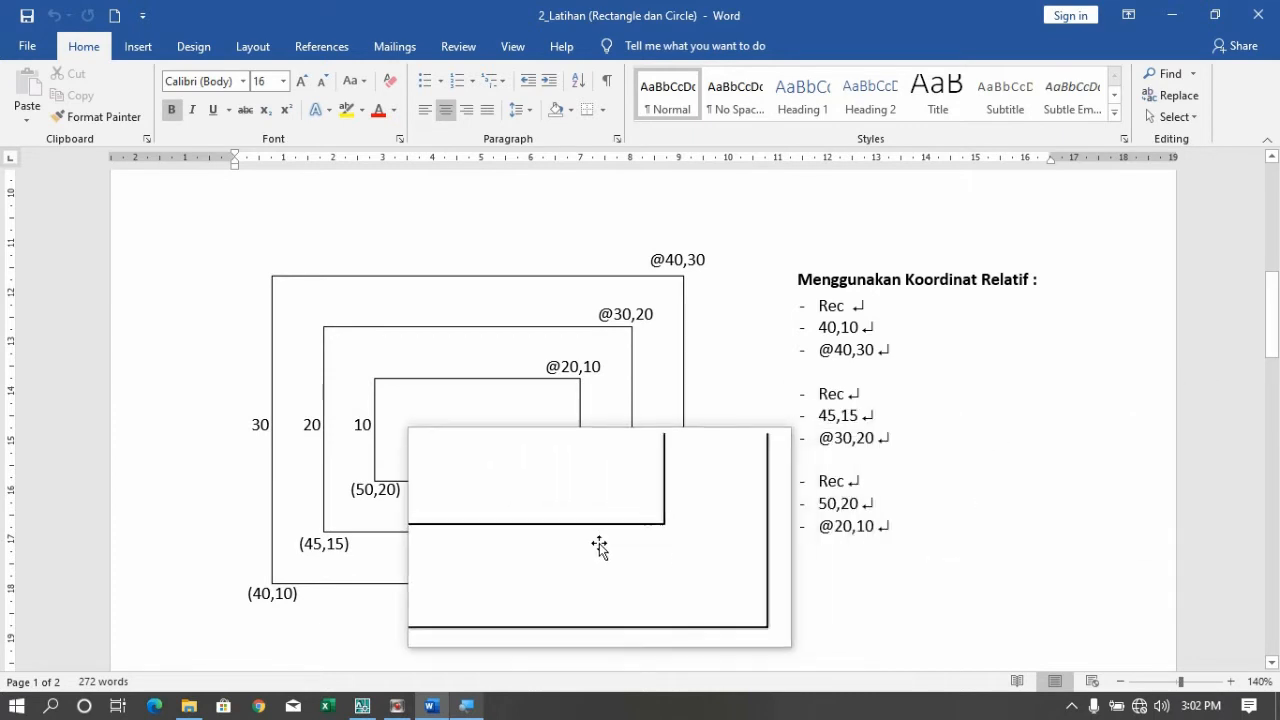
click(358, 706)
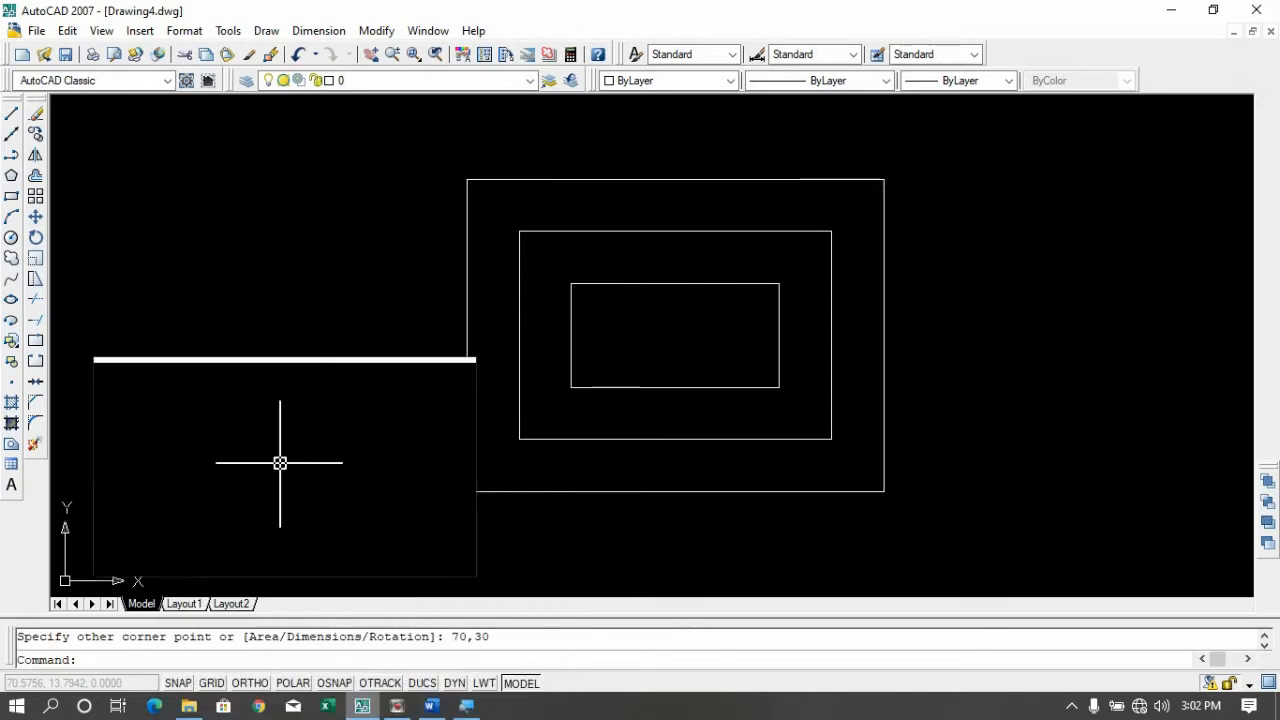
click(23, 55)
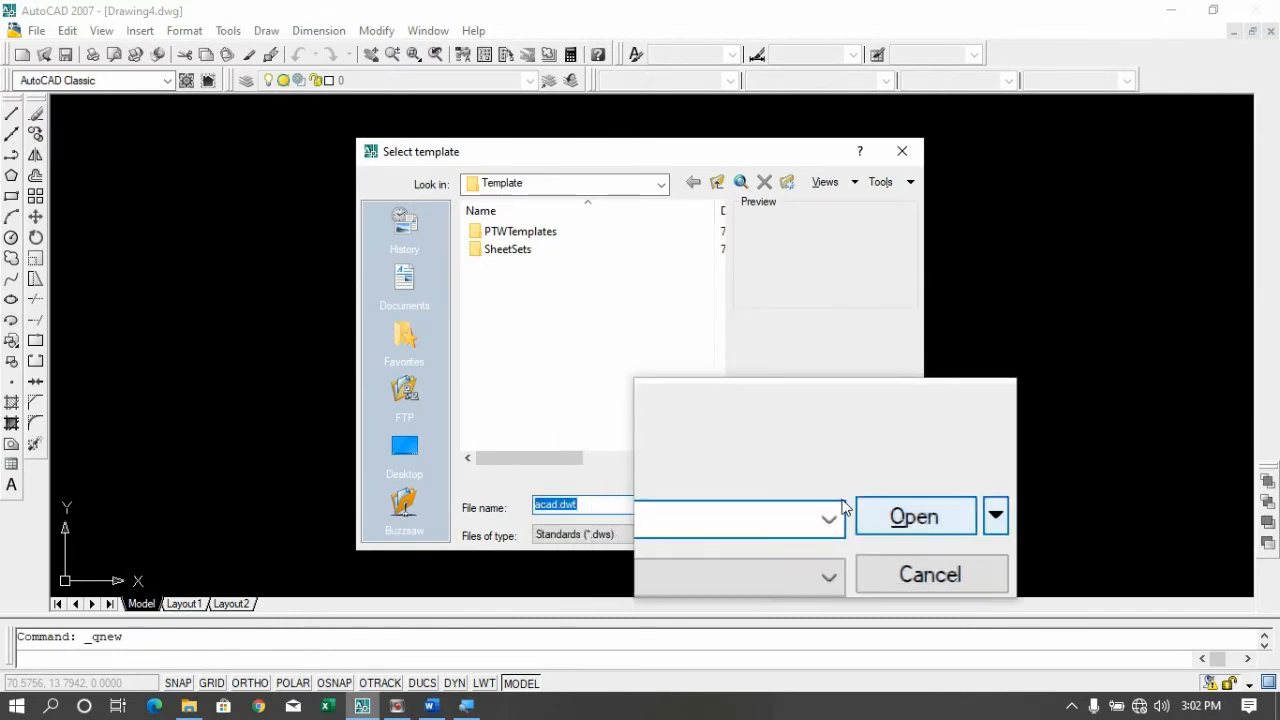
click(858, 507)
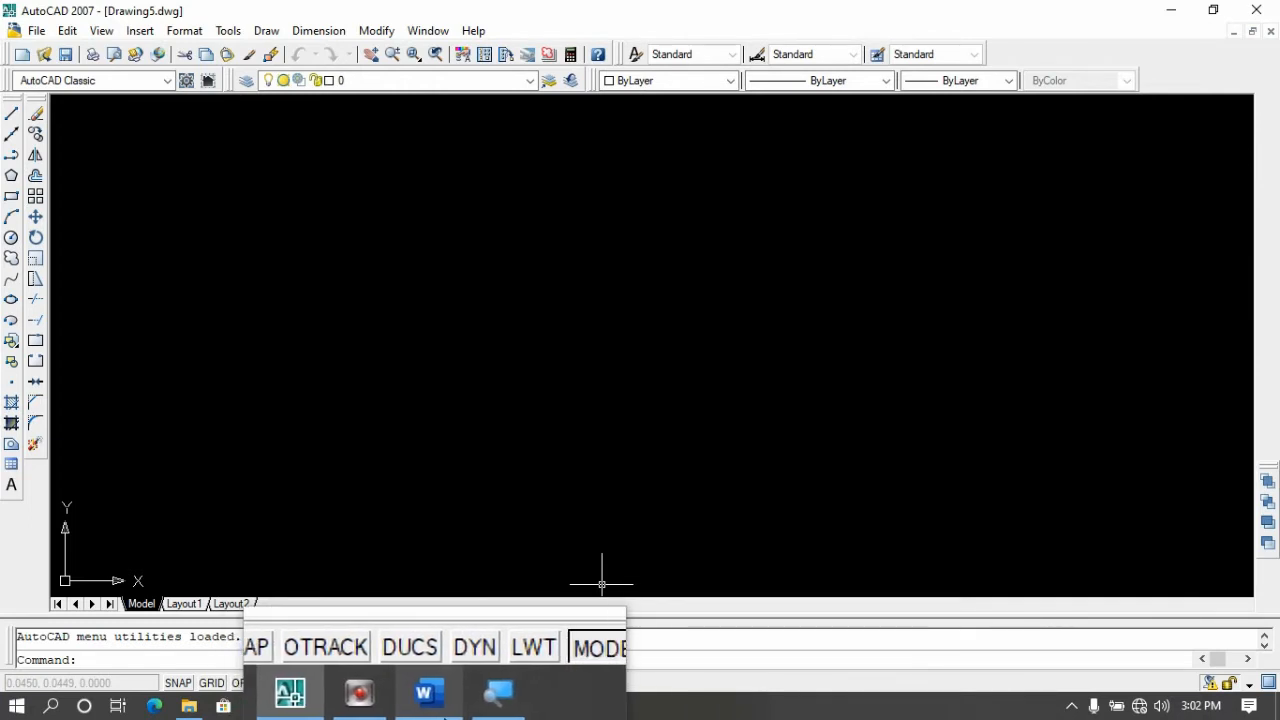
click(432, 706)
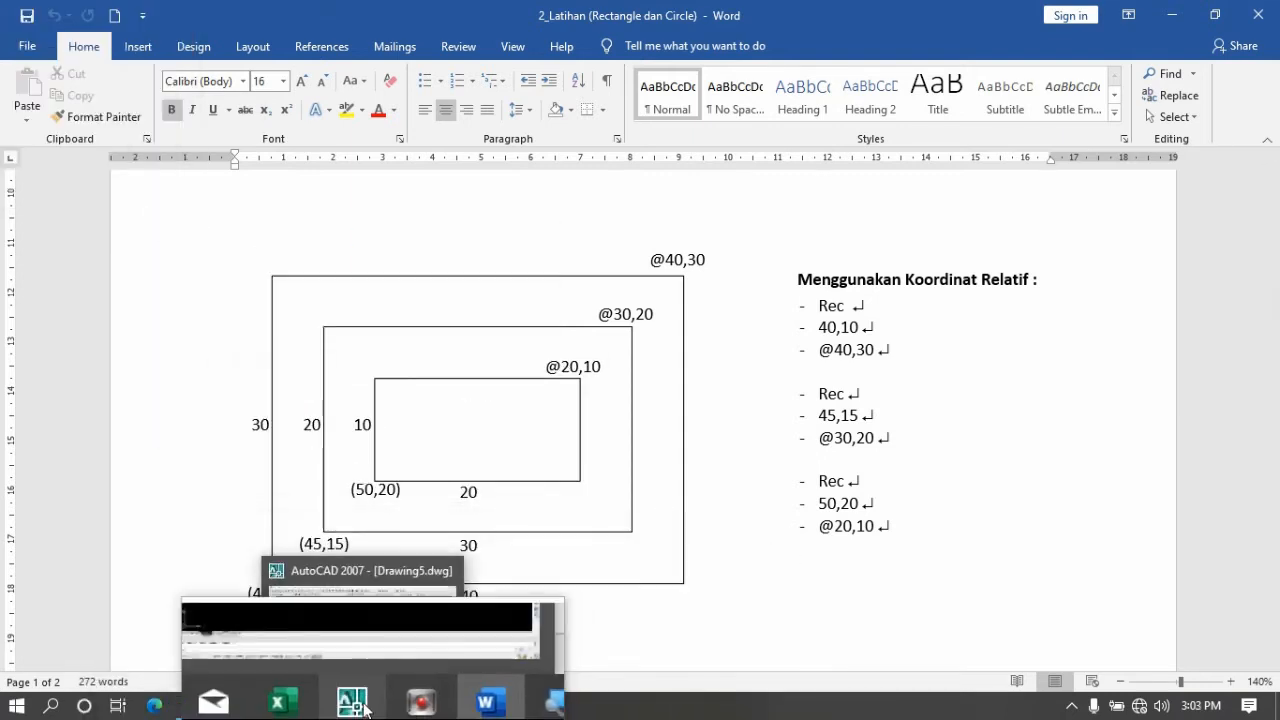
click(352, 694)
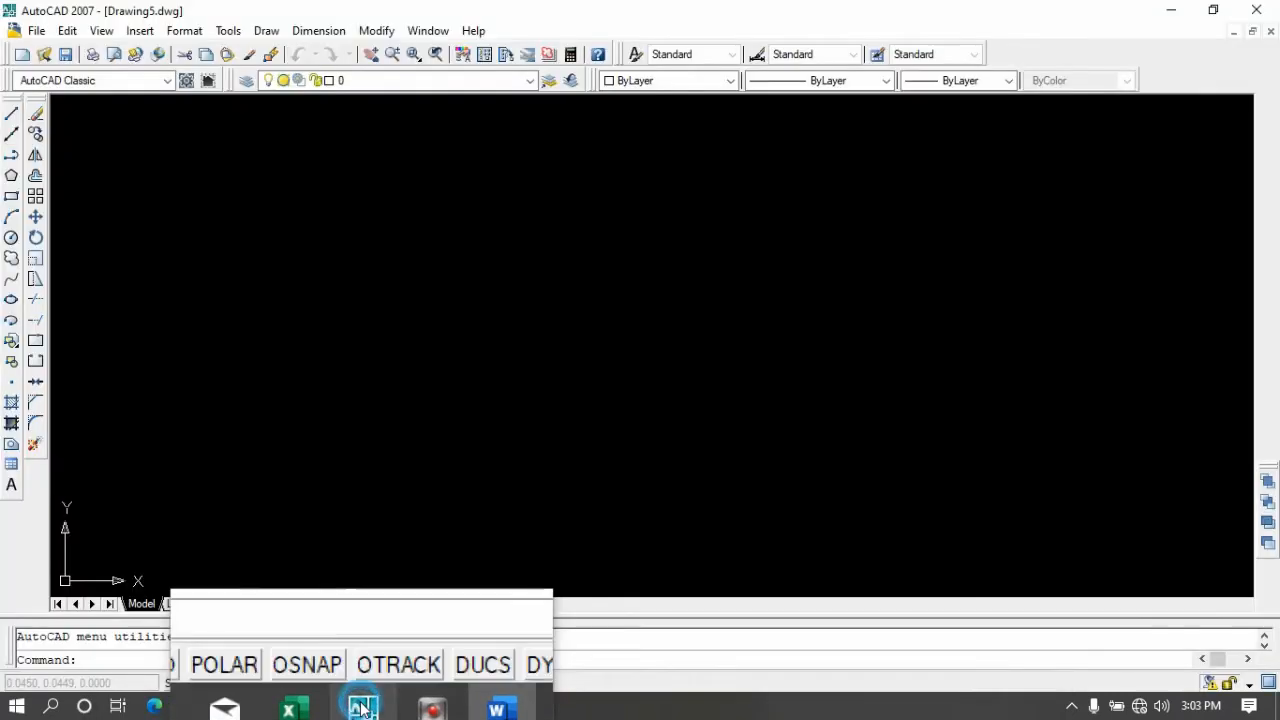
click(108, 660)
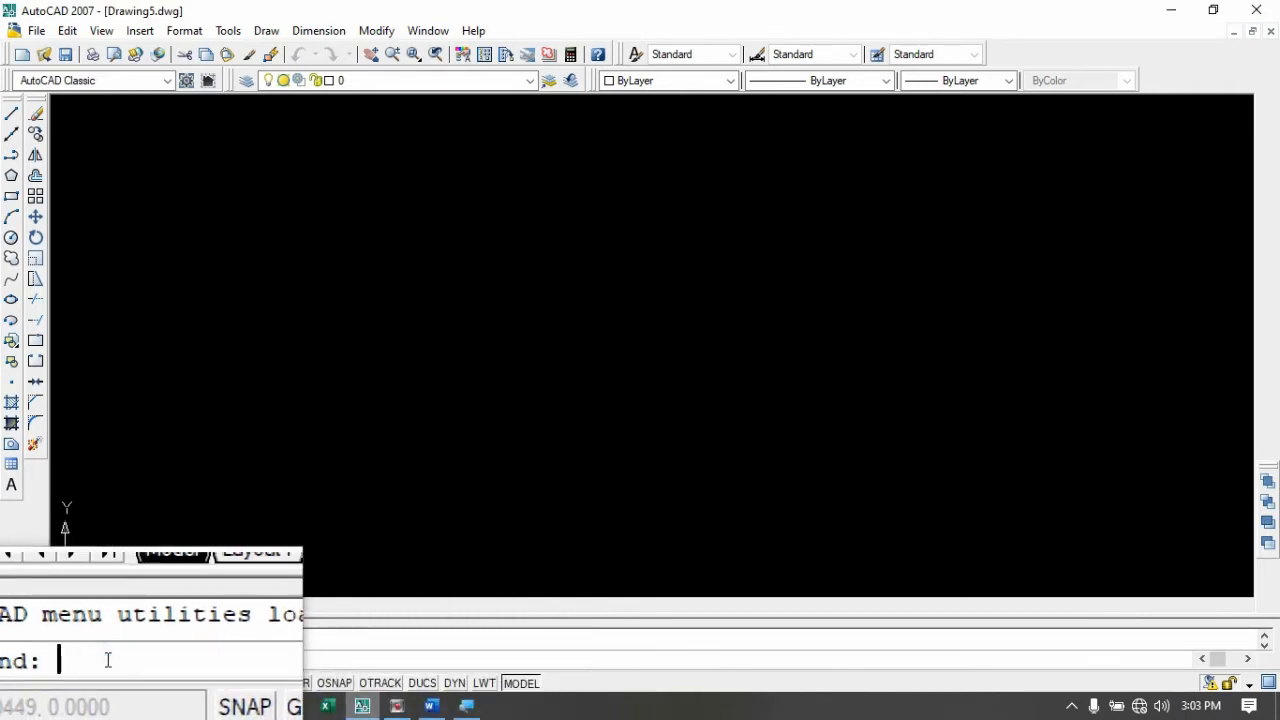
text(rec)
key(Return)
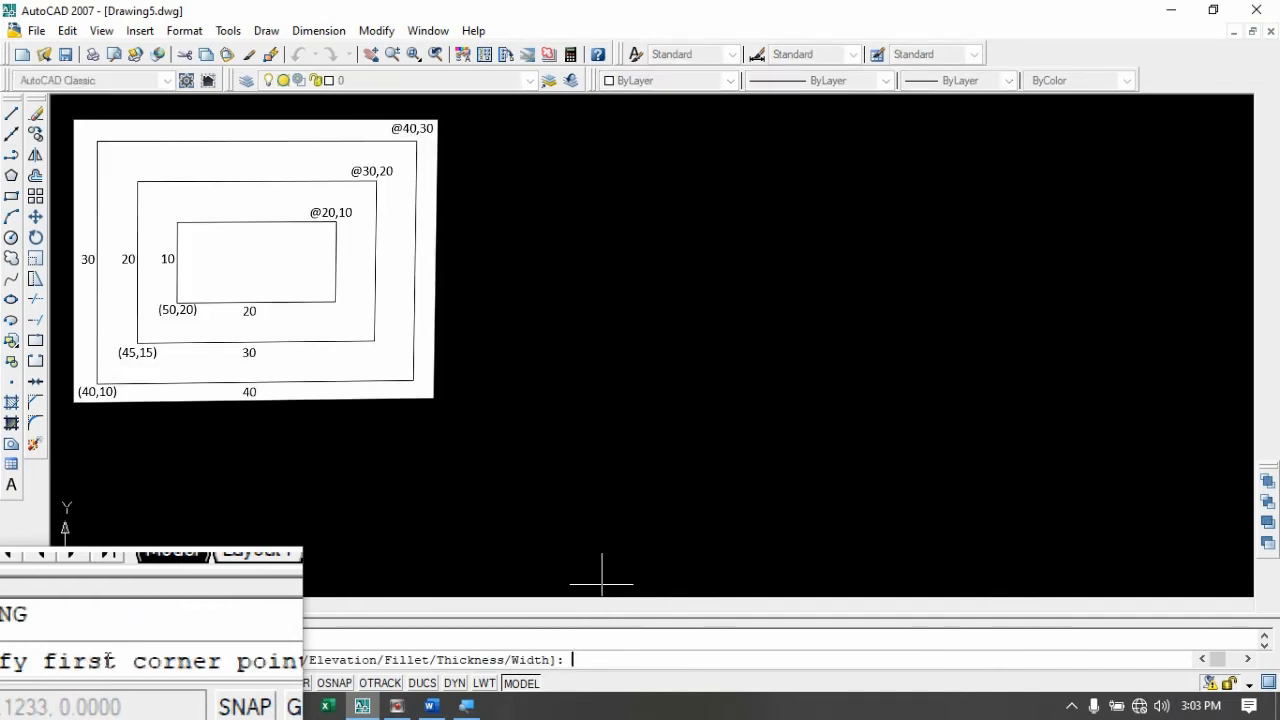
text(40,10)
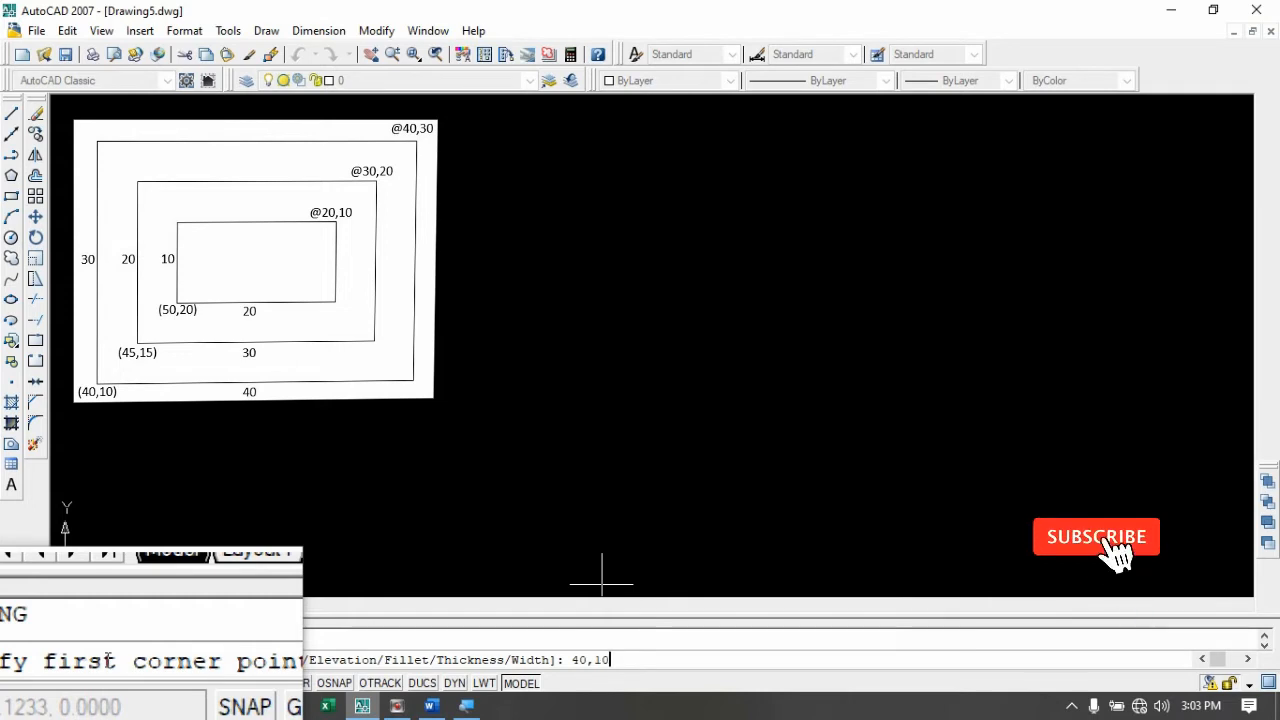
key(Return)
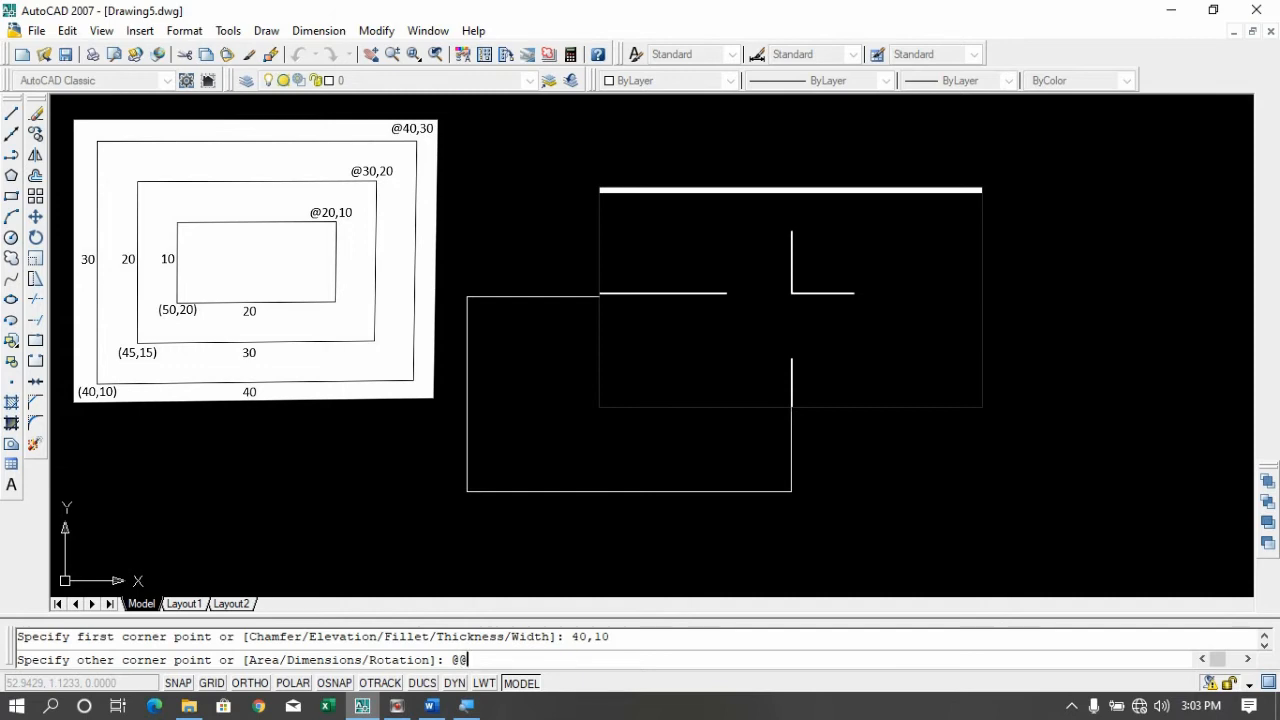
key(BackSpace)
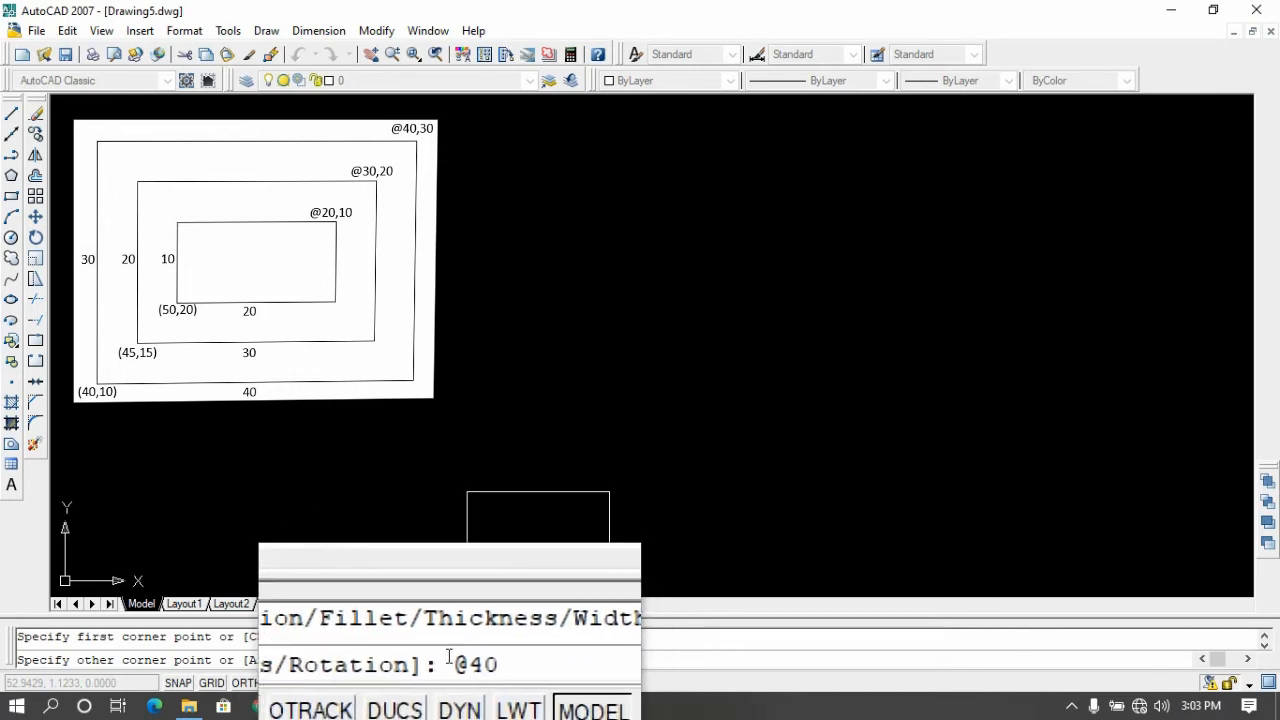
text(,30)
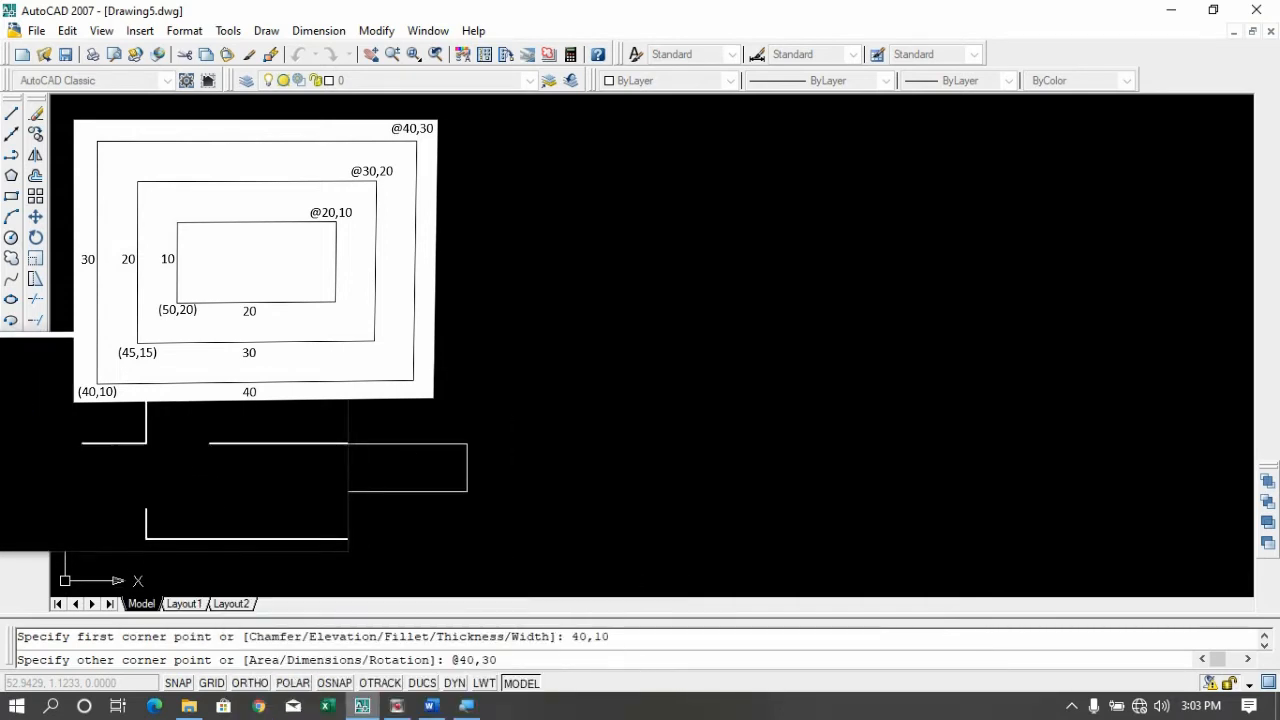
key(Return)
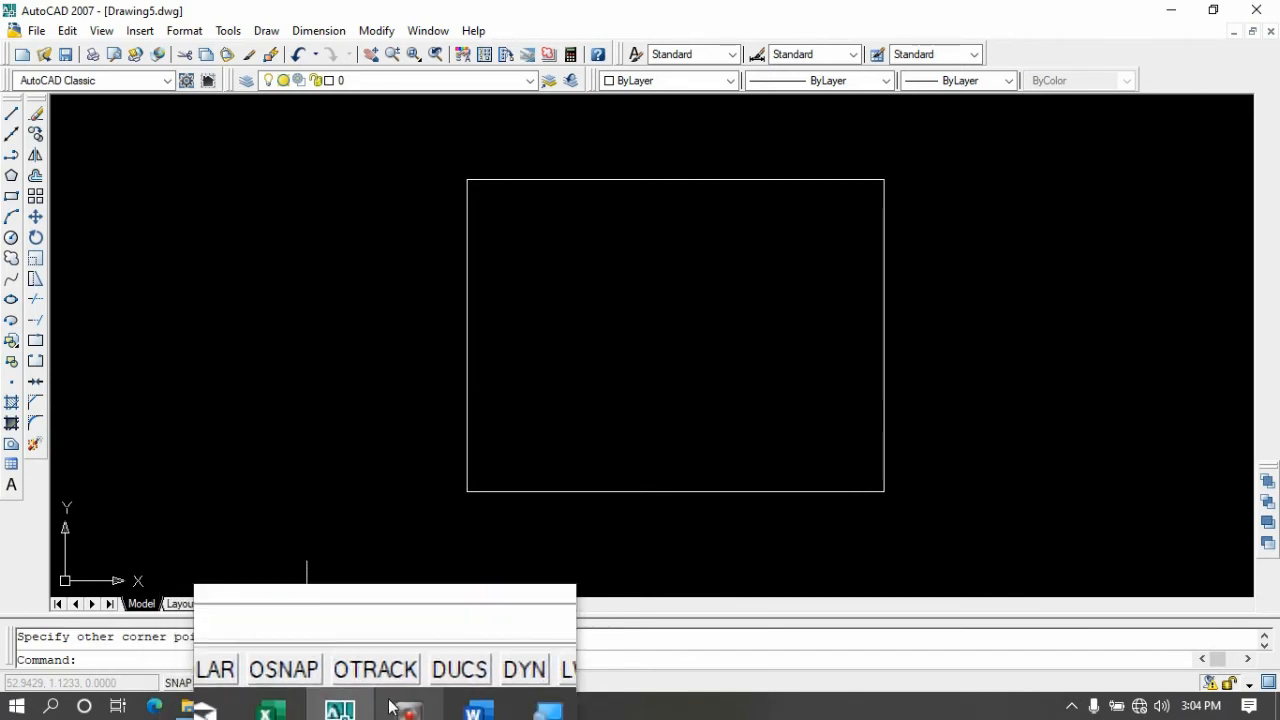
click(431, 706)
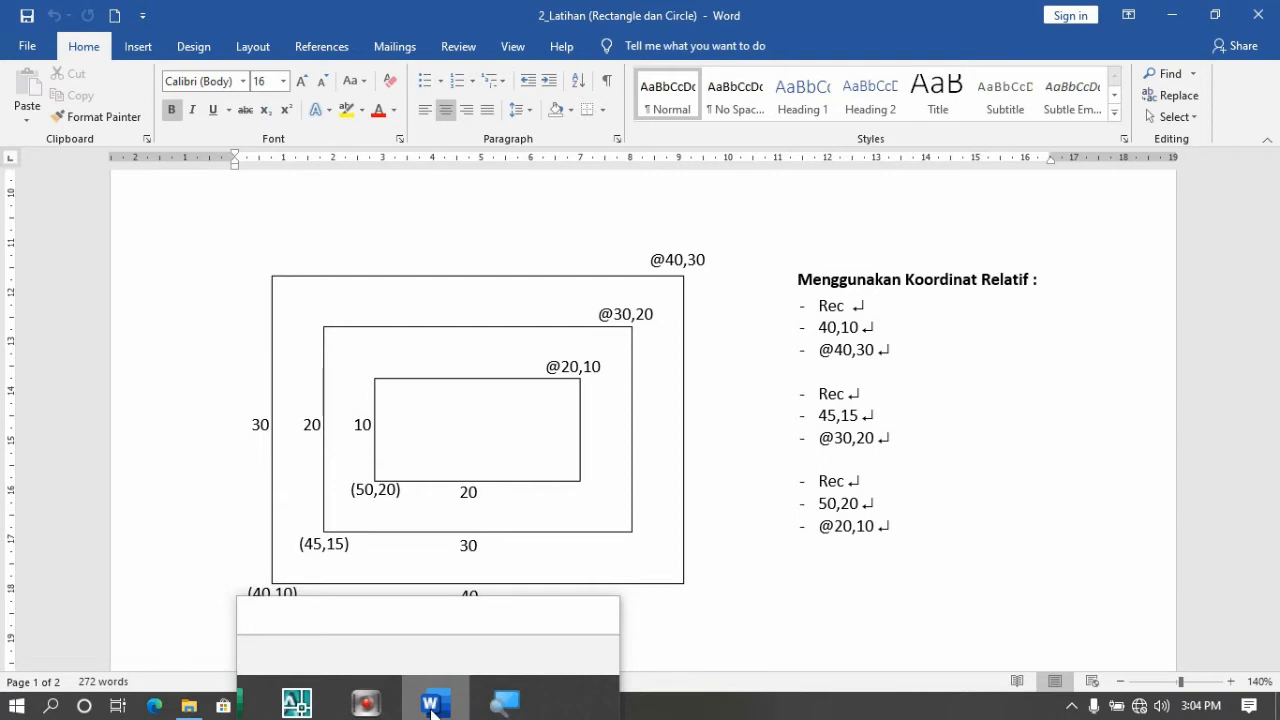
click(366, 706)
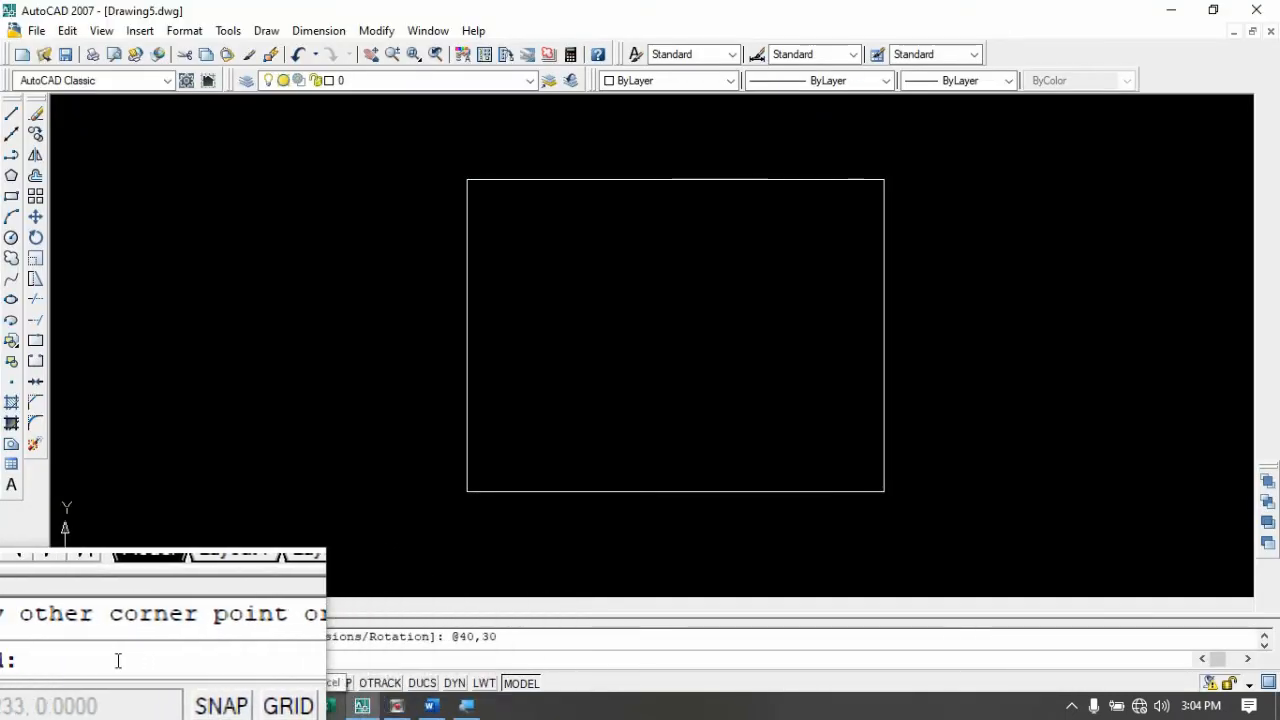
text(rec)
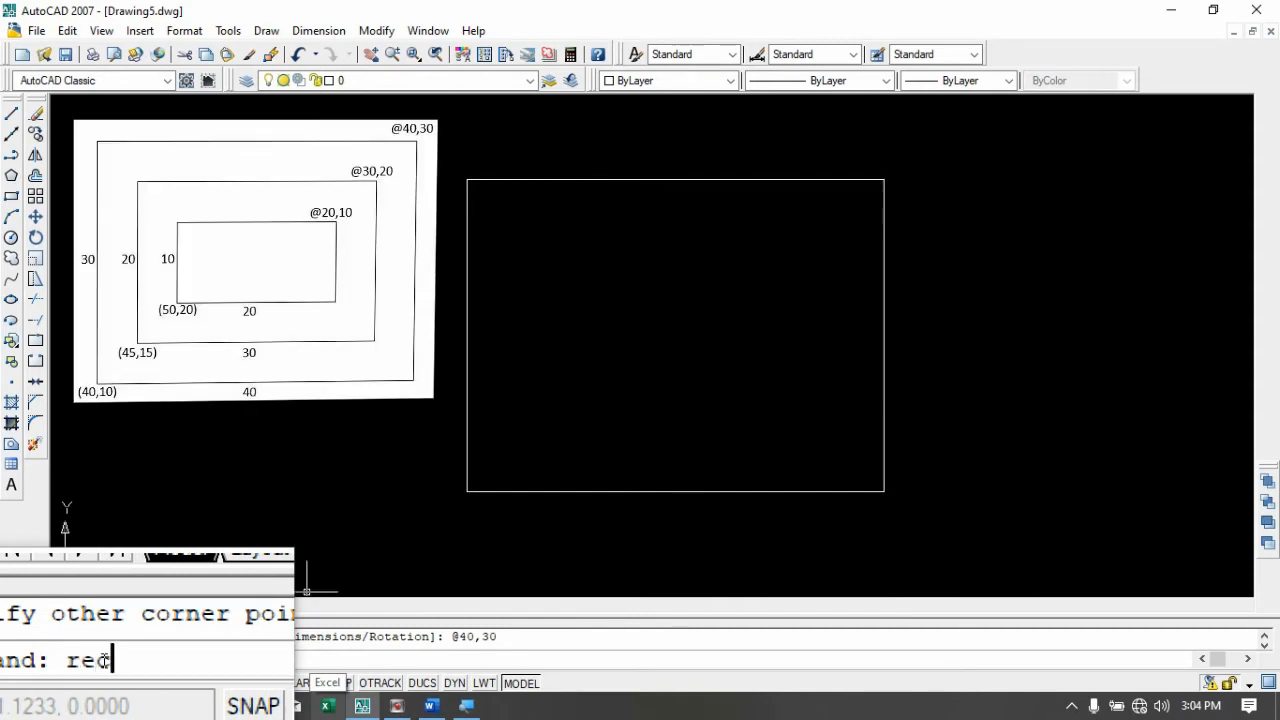
key(Return)
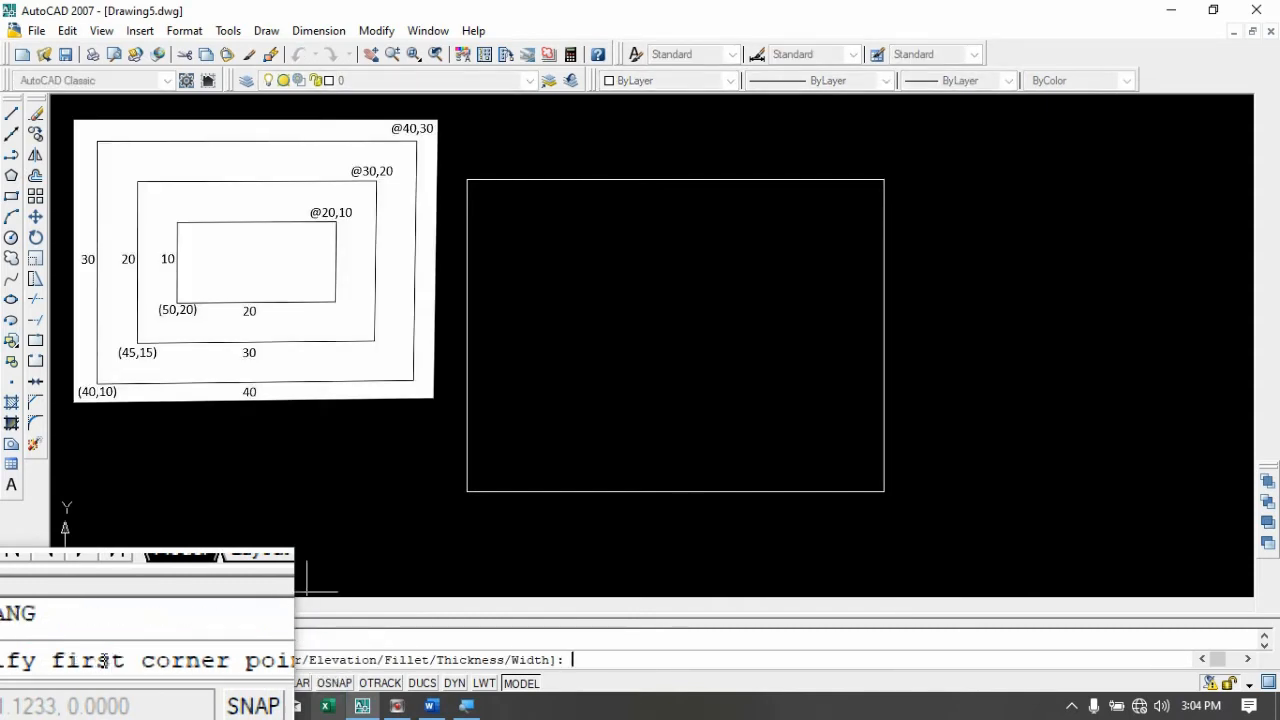
text(45,15)
key(Return)
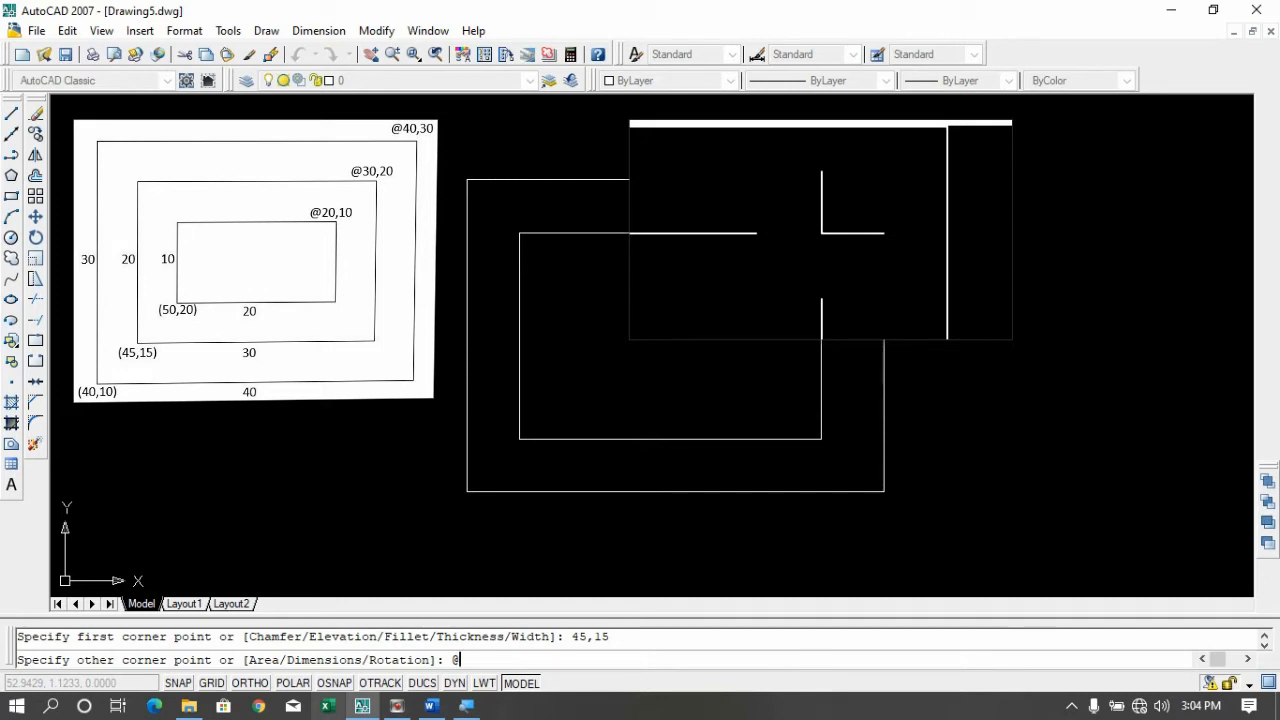
text(30,20)
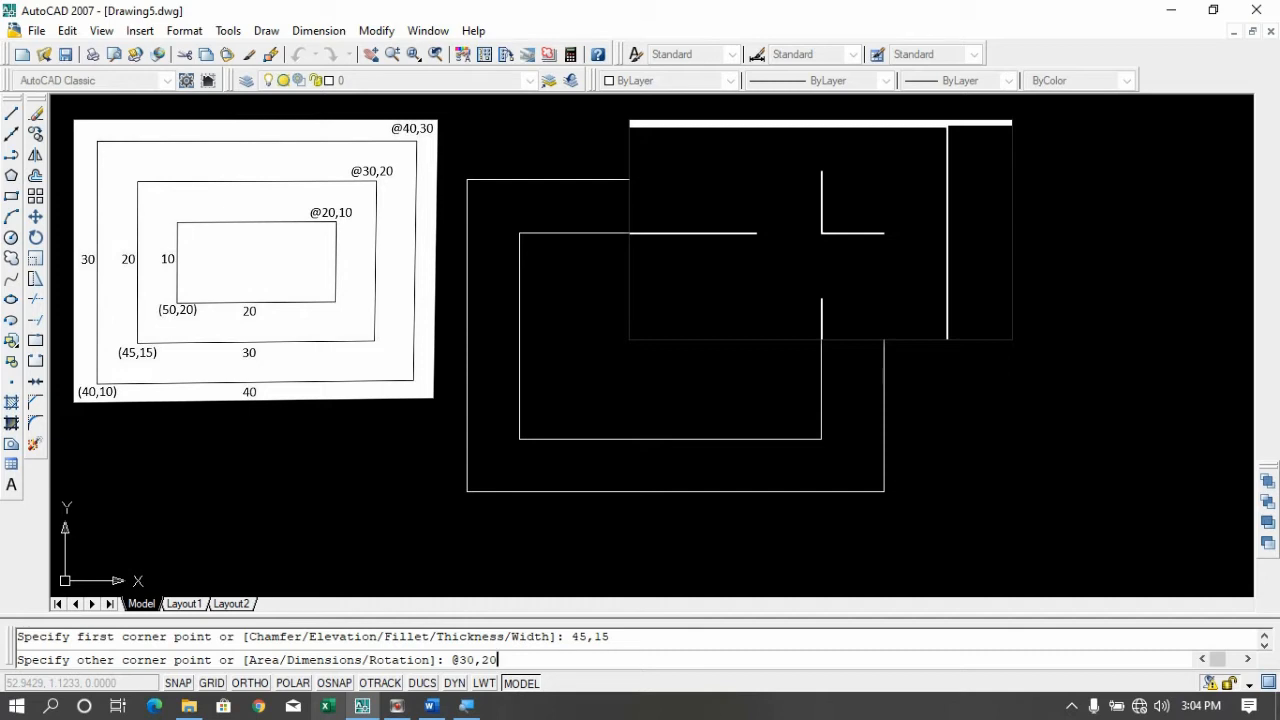
key(Return)
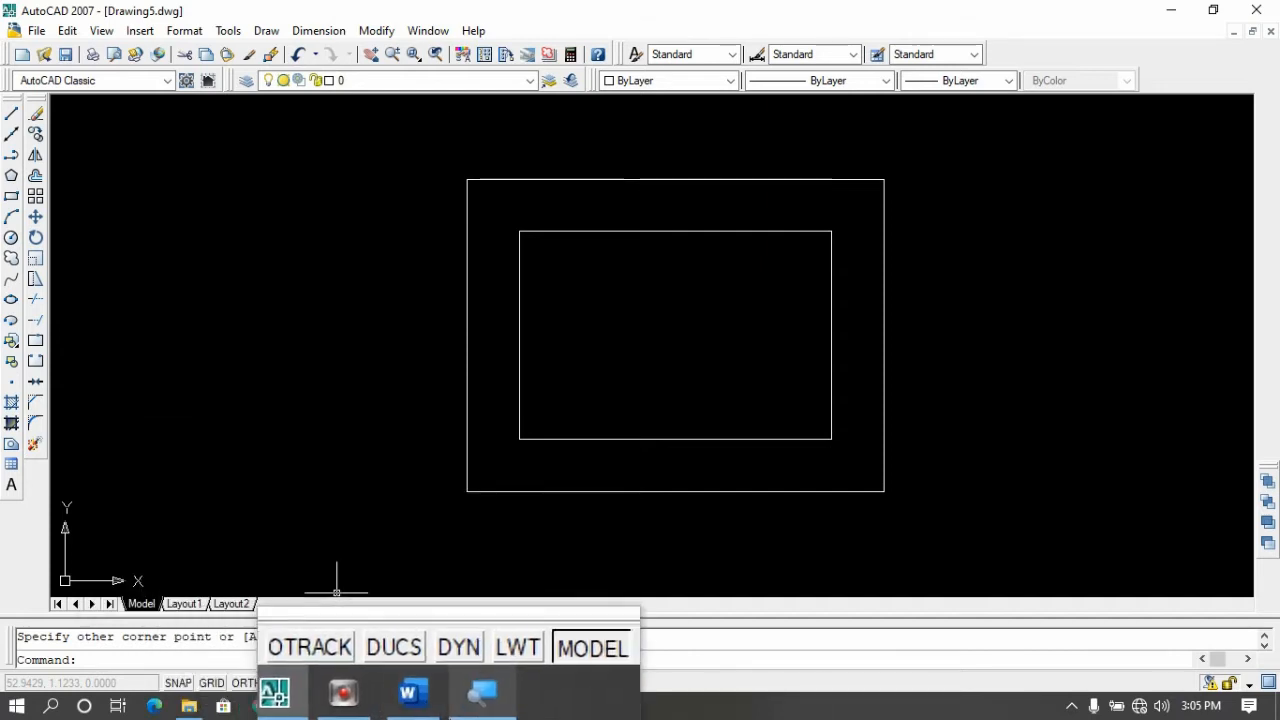
click(440, 711)
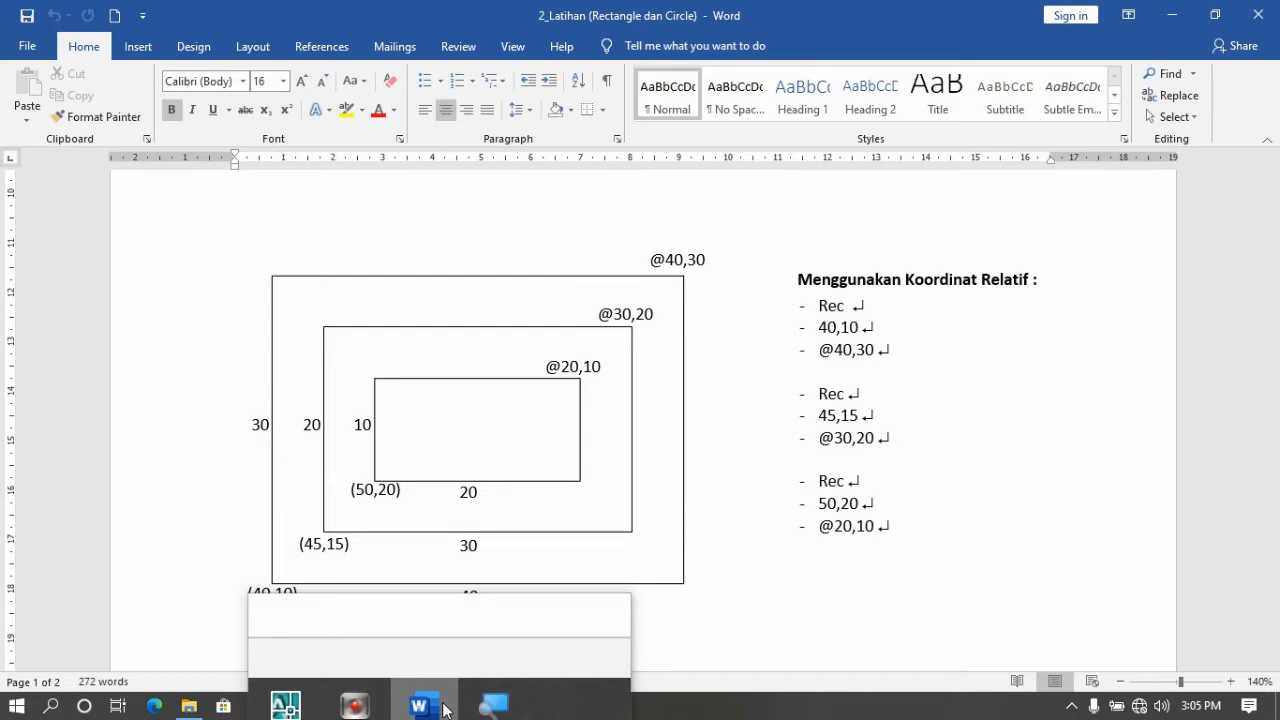
click(285, 706)
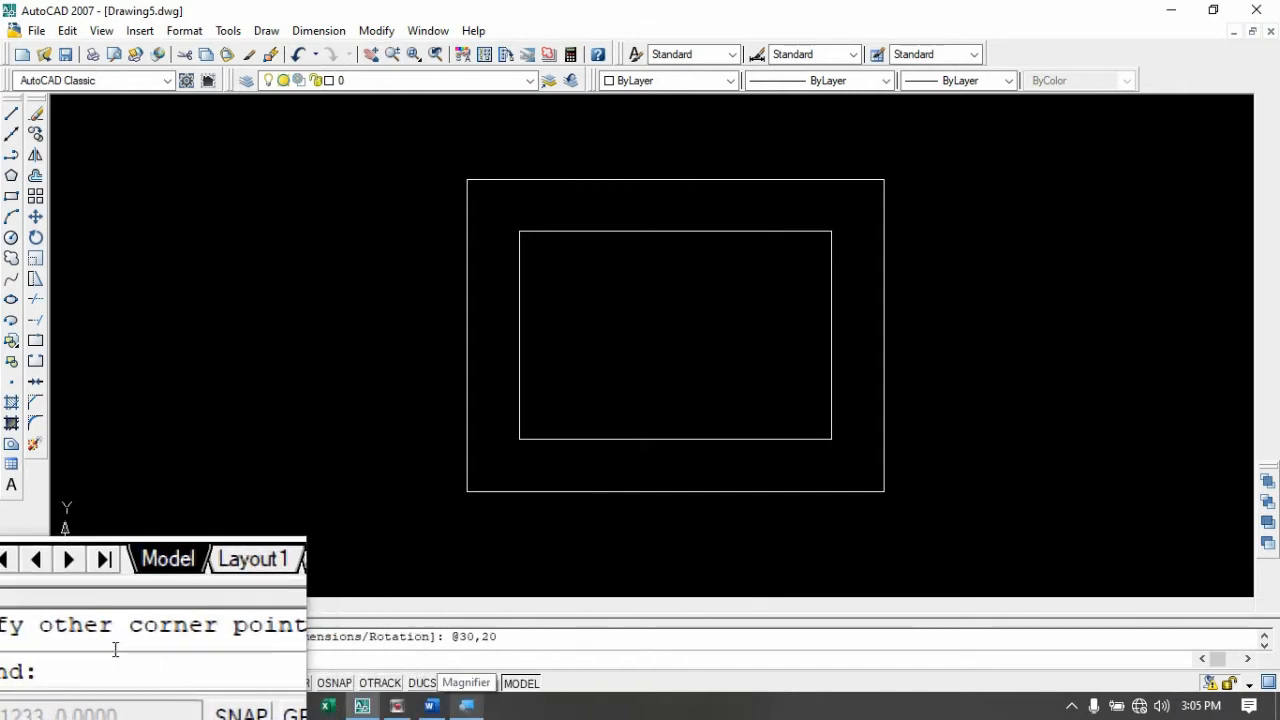
text(rec)
key(Return)
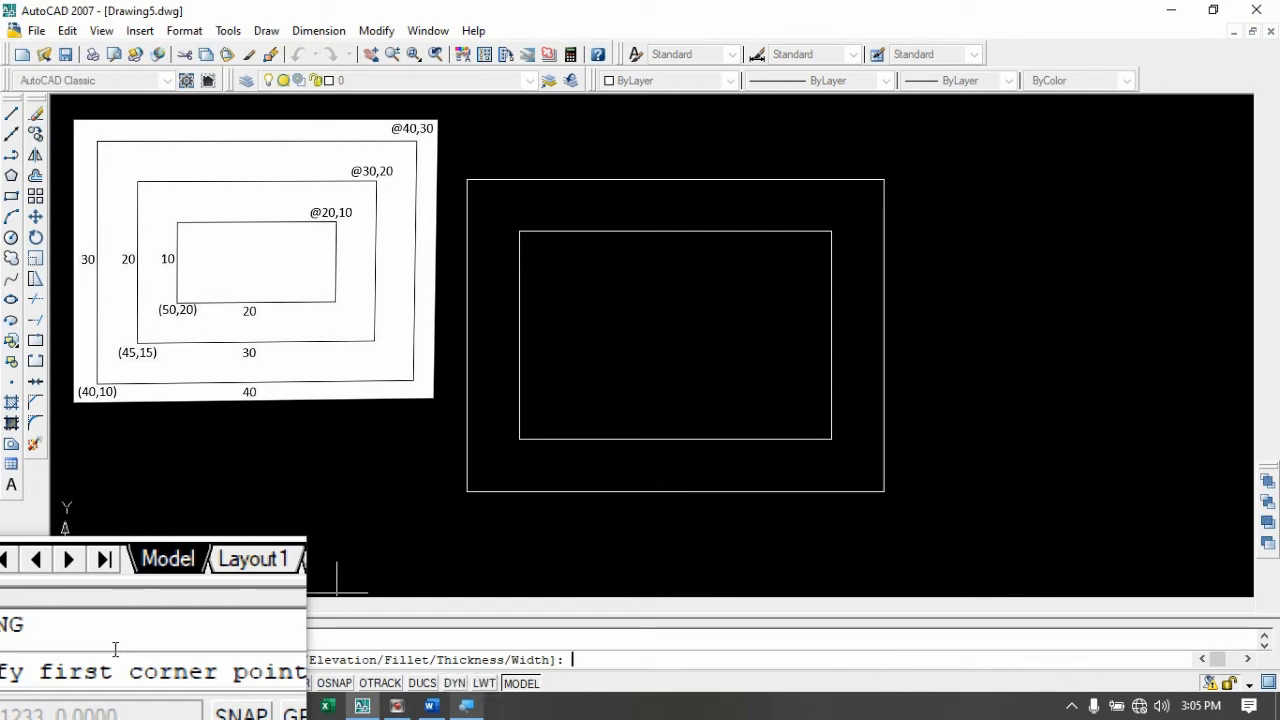
text(50,20)
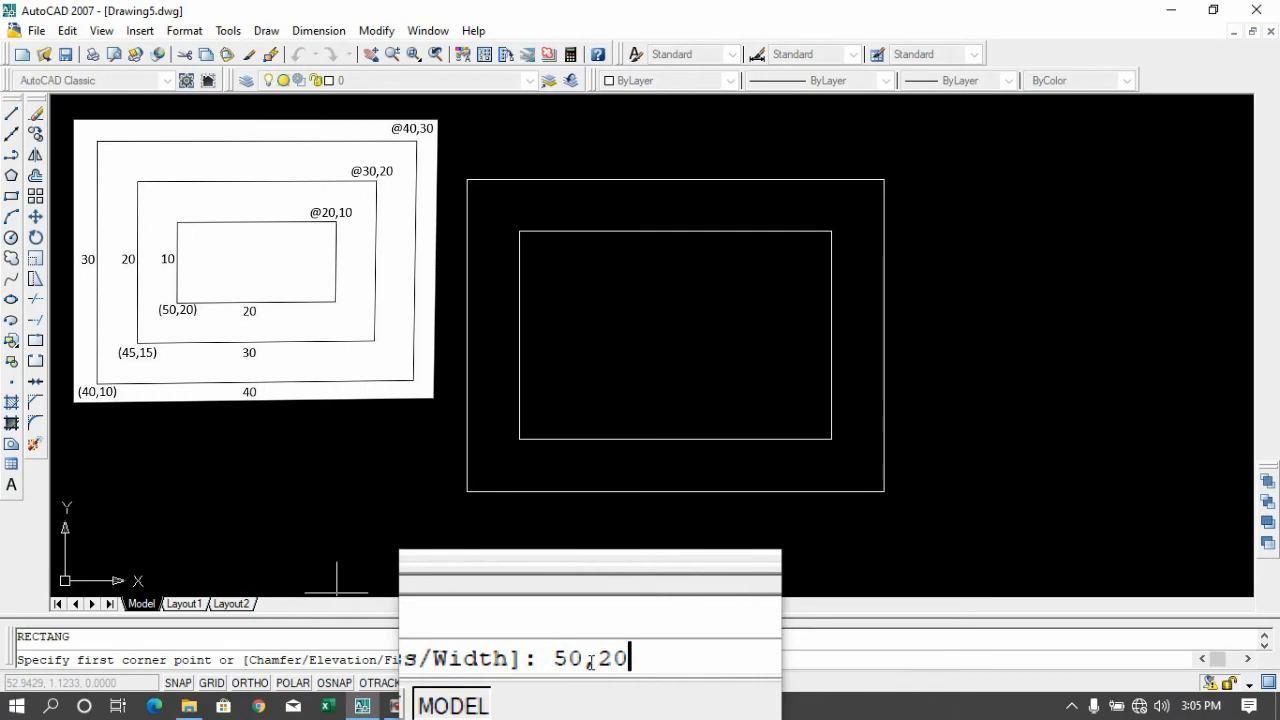
key(Return)
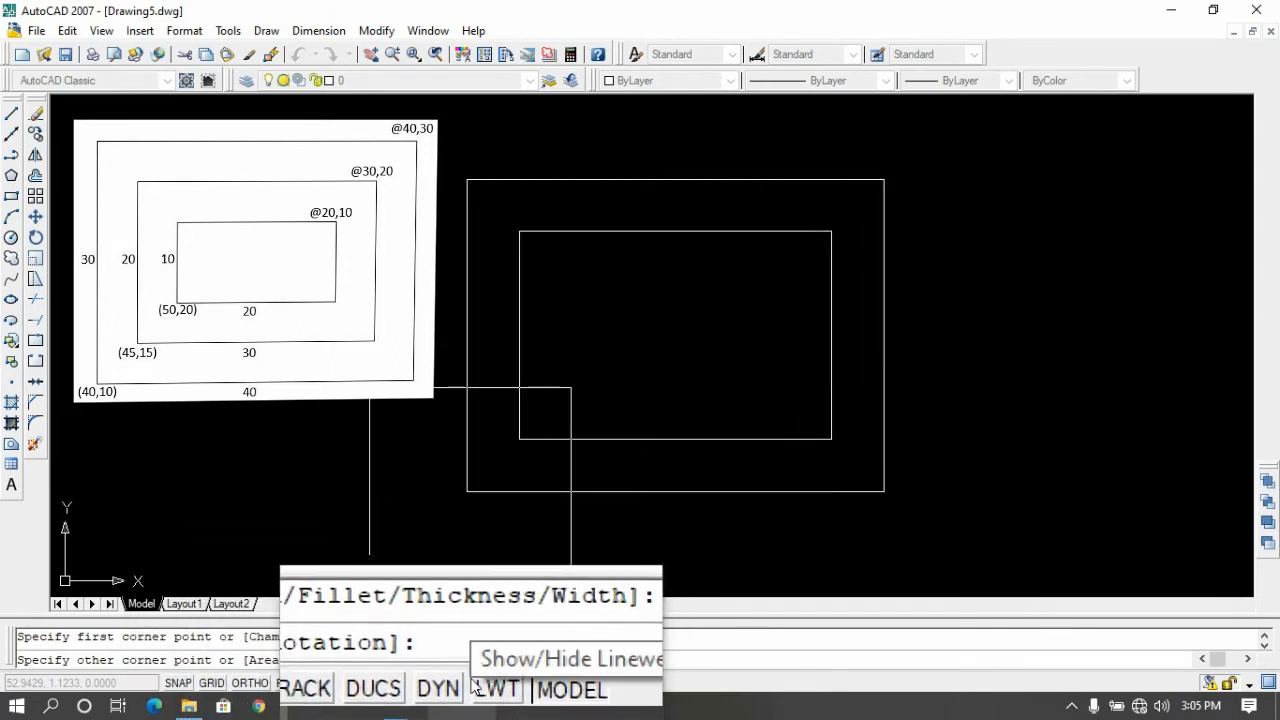
text(@20)
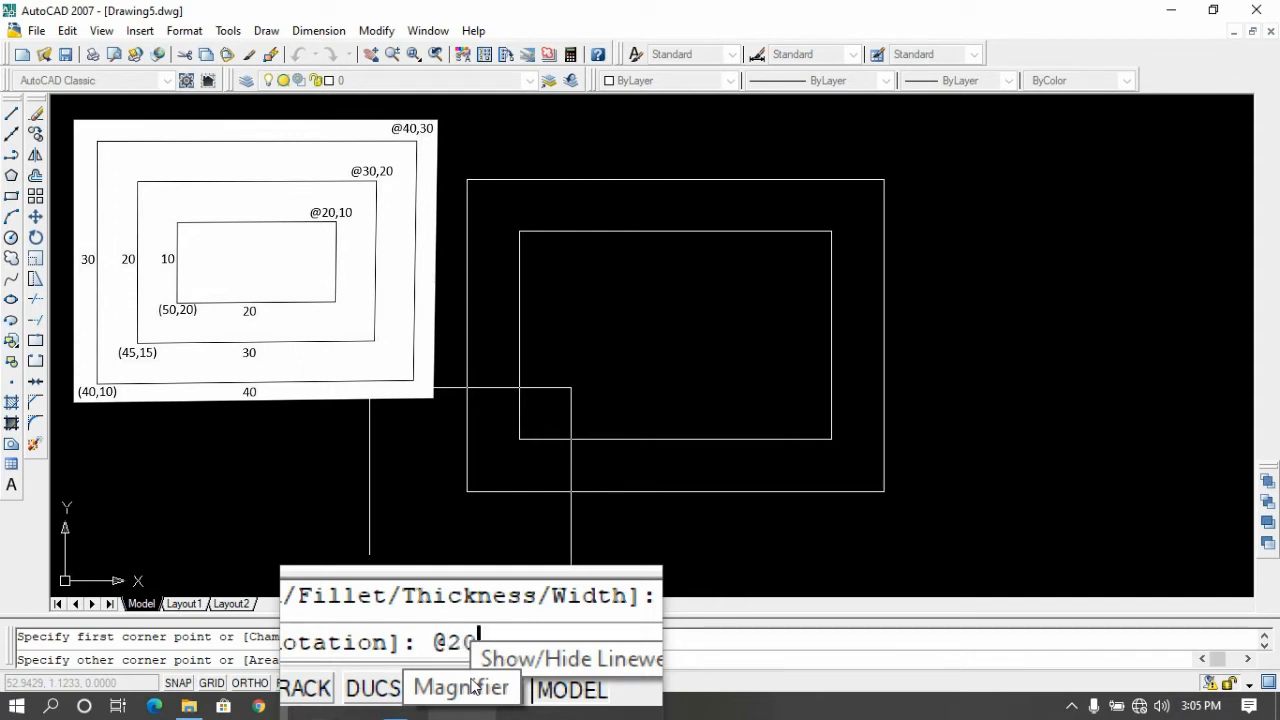
text(,)
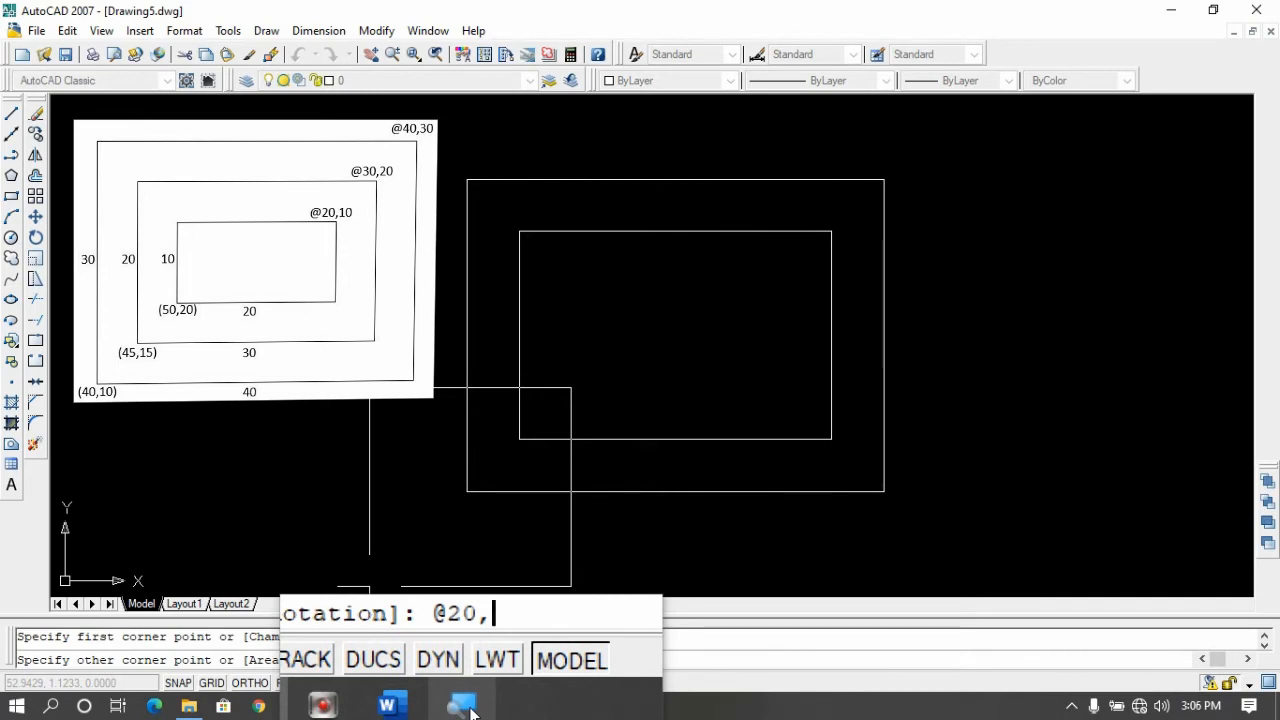
text(10)
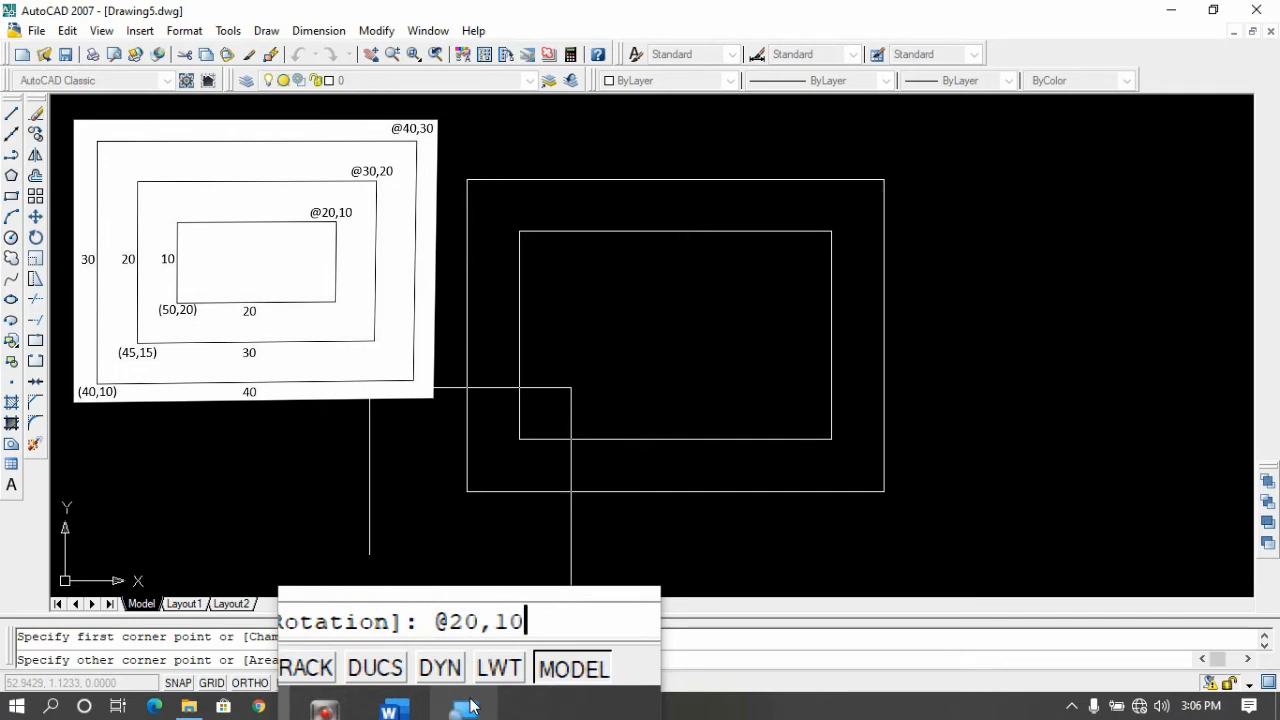
key(Return)
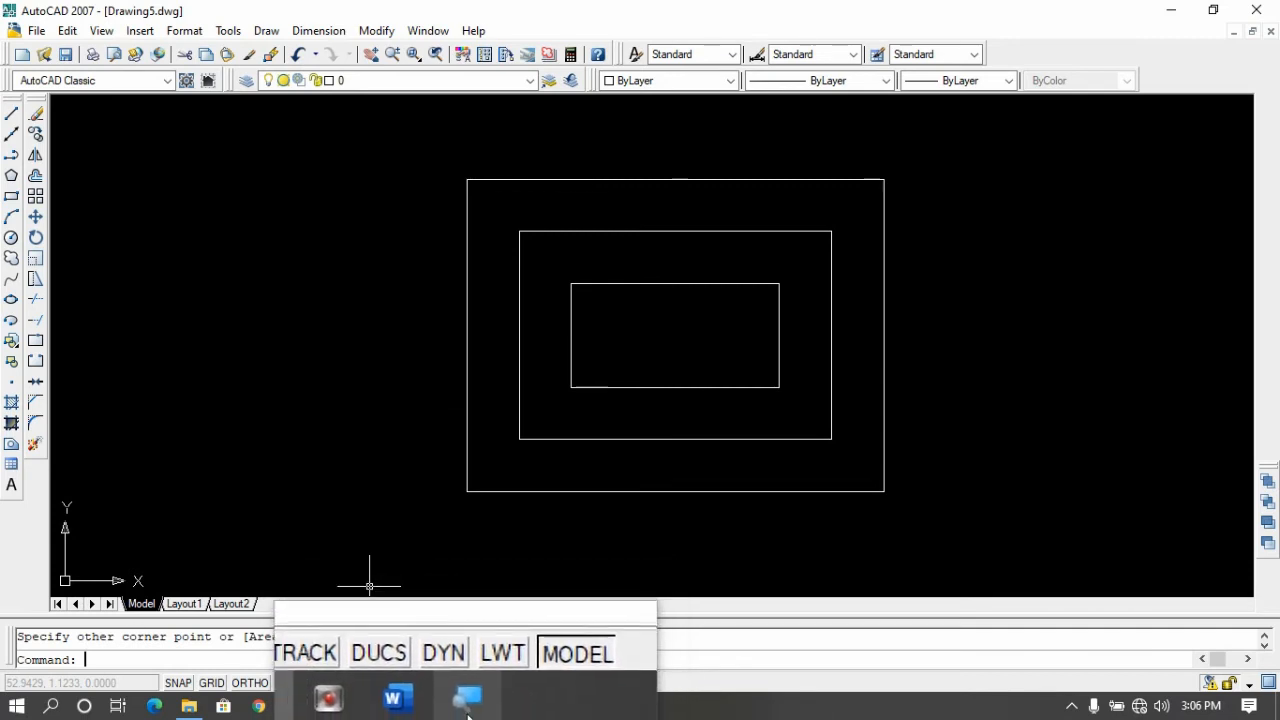
Switch to Word and examine the circle exercise on page 2, including its concentric-circle figure and the listed circle and line commands
click(431, 703)
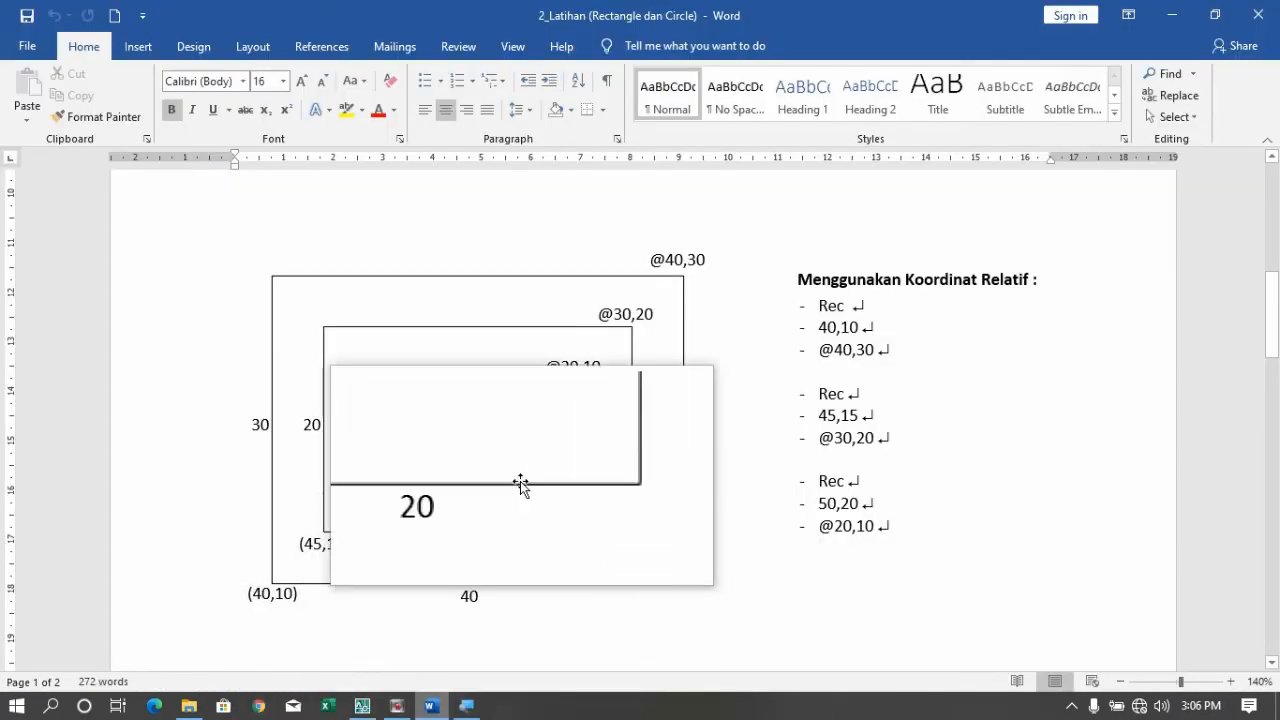
scroll(520, 485, down, 5)
scroll(520, 485, down, 10)
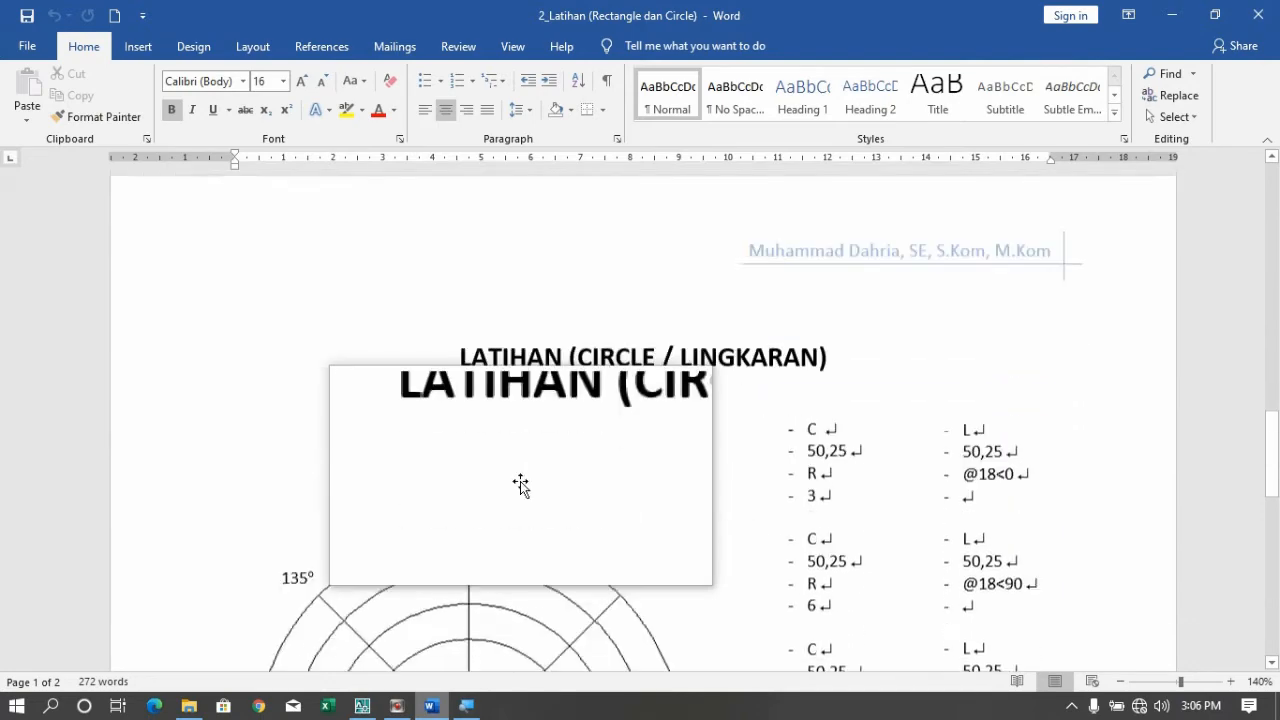
scroll(520, 482, down, 2)
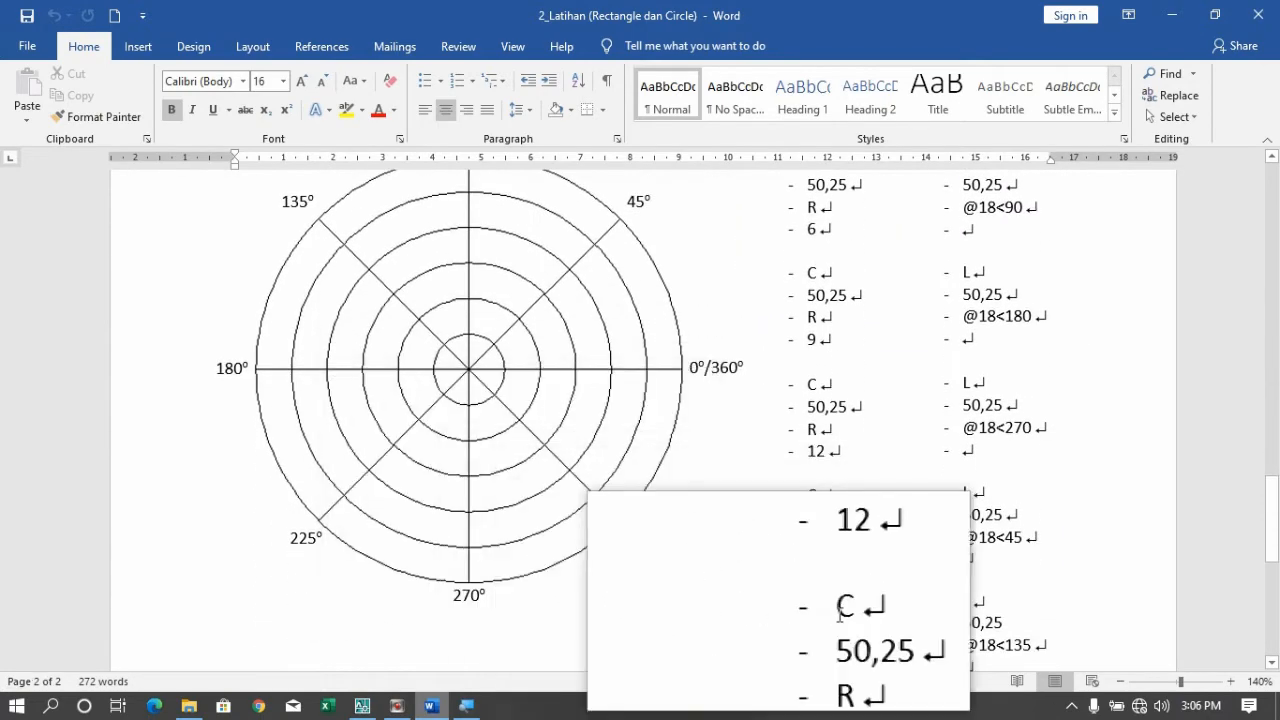
scroll(1106, 549, up, 1)
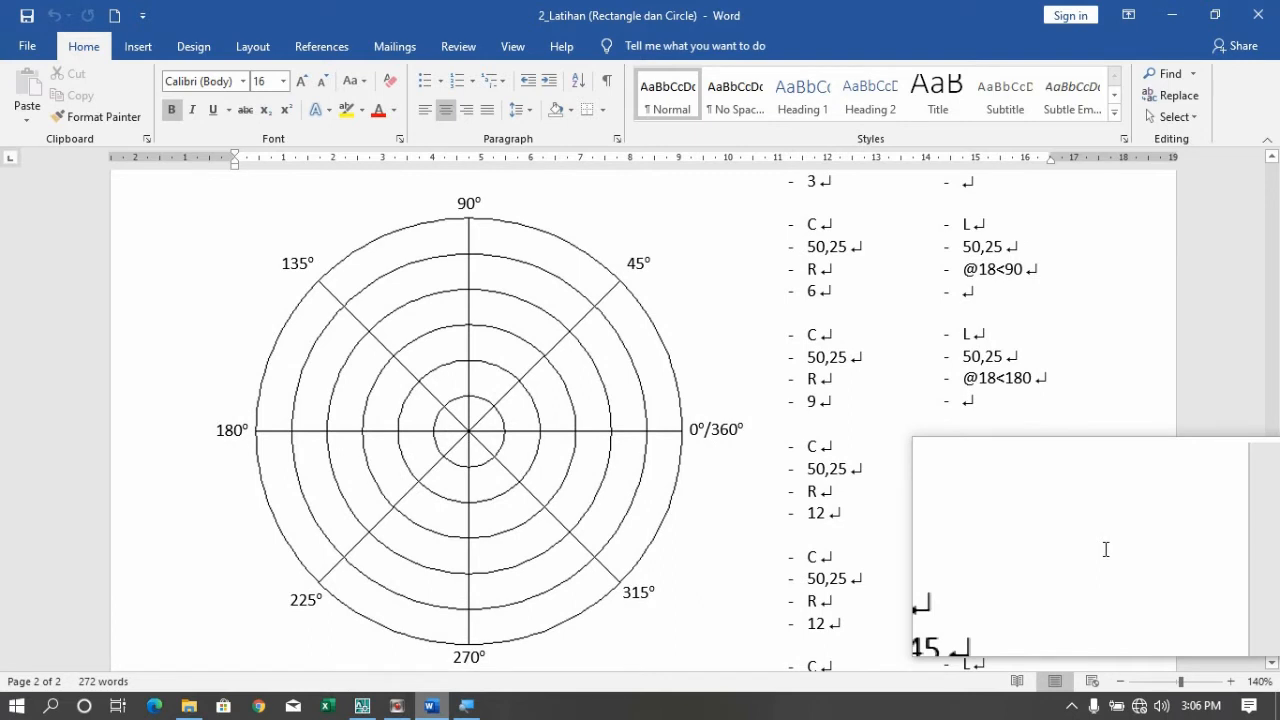
scroll(1106, 549, up, 3)
scroll(1106, 549, down, 1)
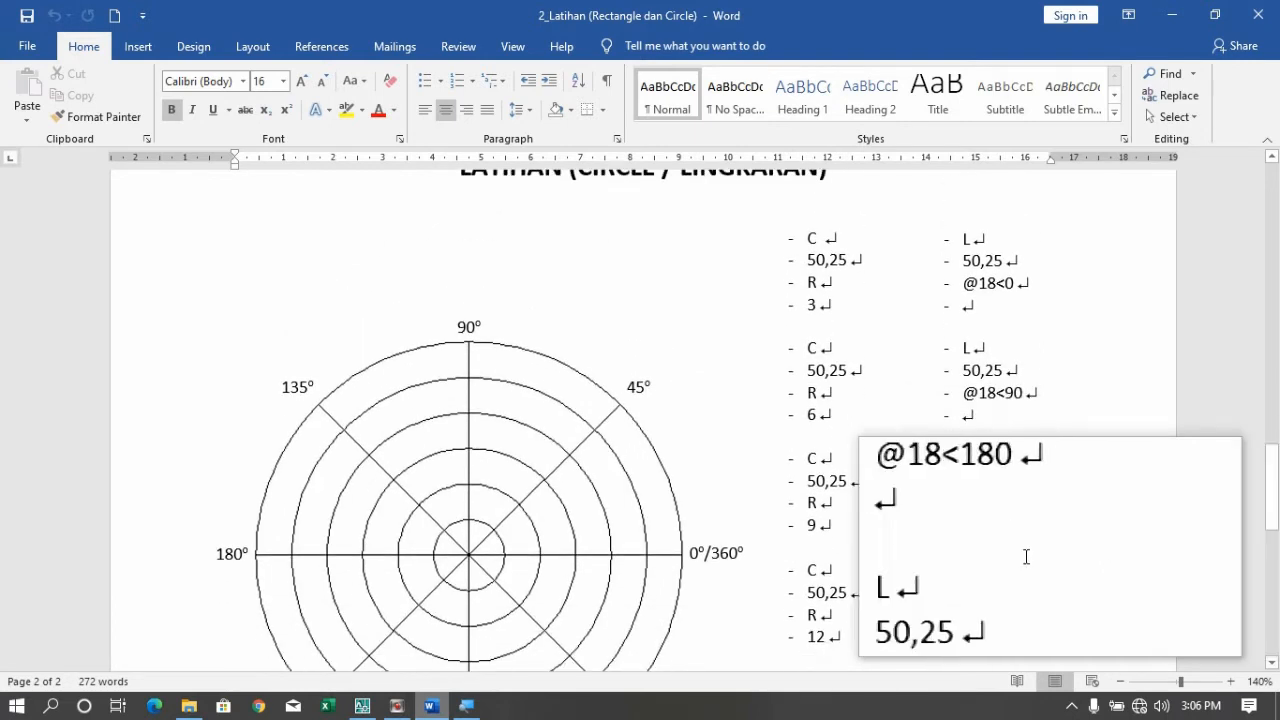
scroll(950, 563, down, 1)
scroll(974, 565, up, 1)
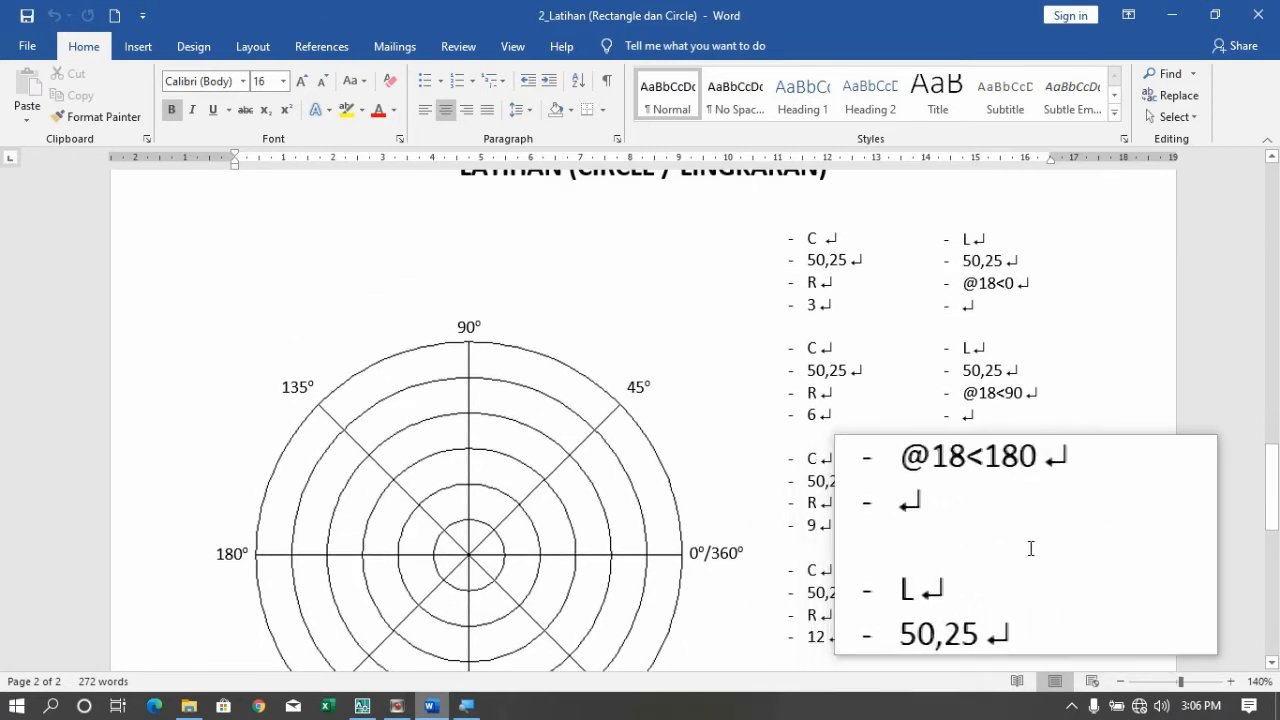
scroll(1031, 548, up, 1)
scroll(1030, 545, down, 2)
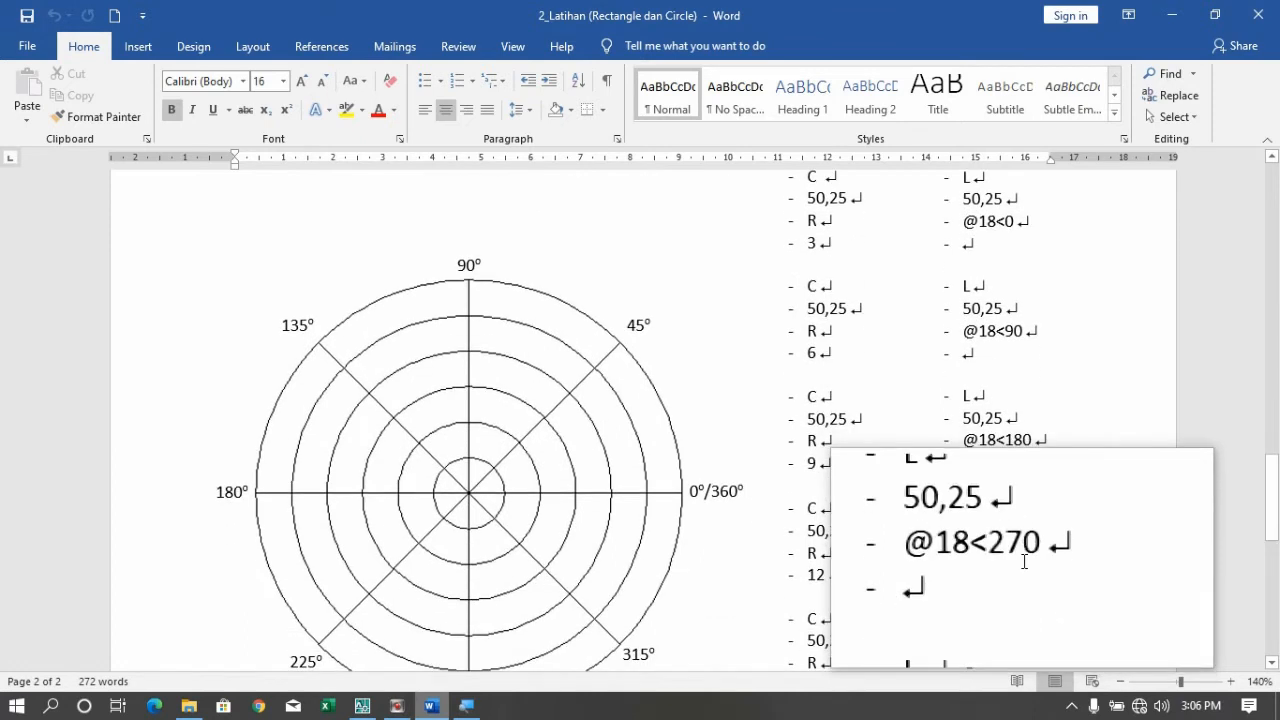
scroll(1024, 562, down, 1)
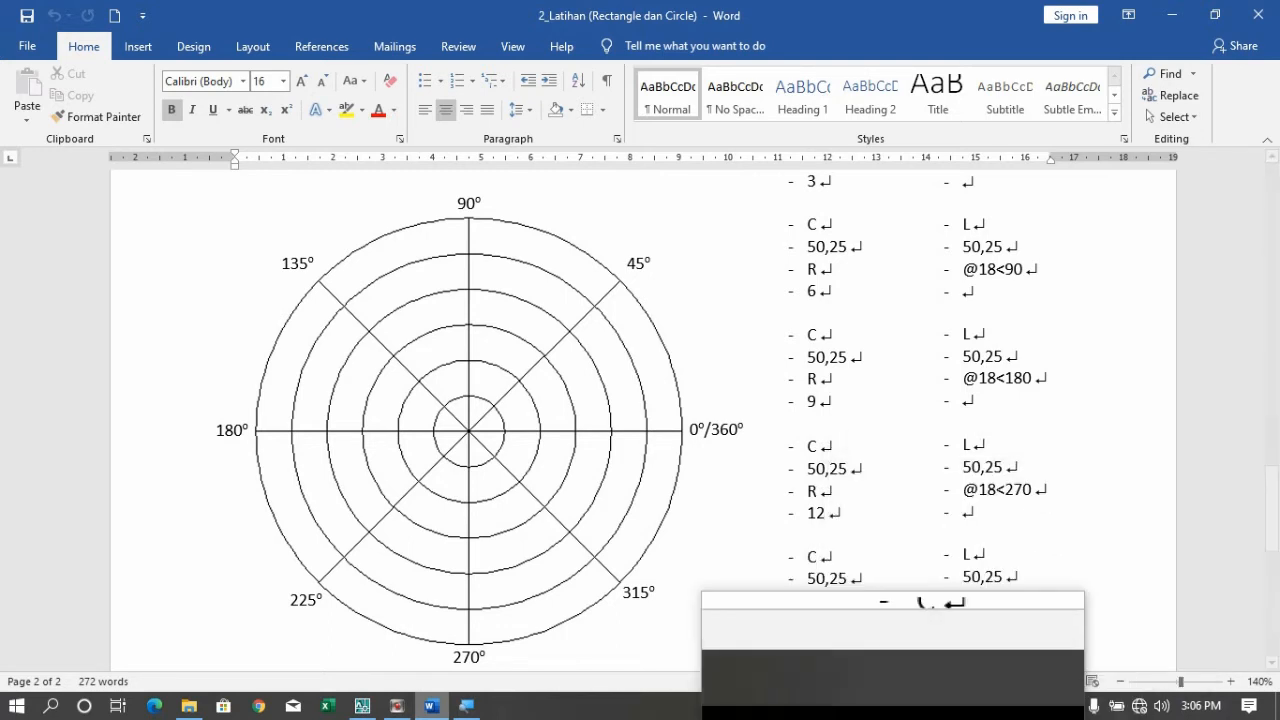
Switch to AutoCAD and create a new drawing from the acad.dwt template
click(371, 708)
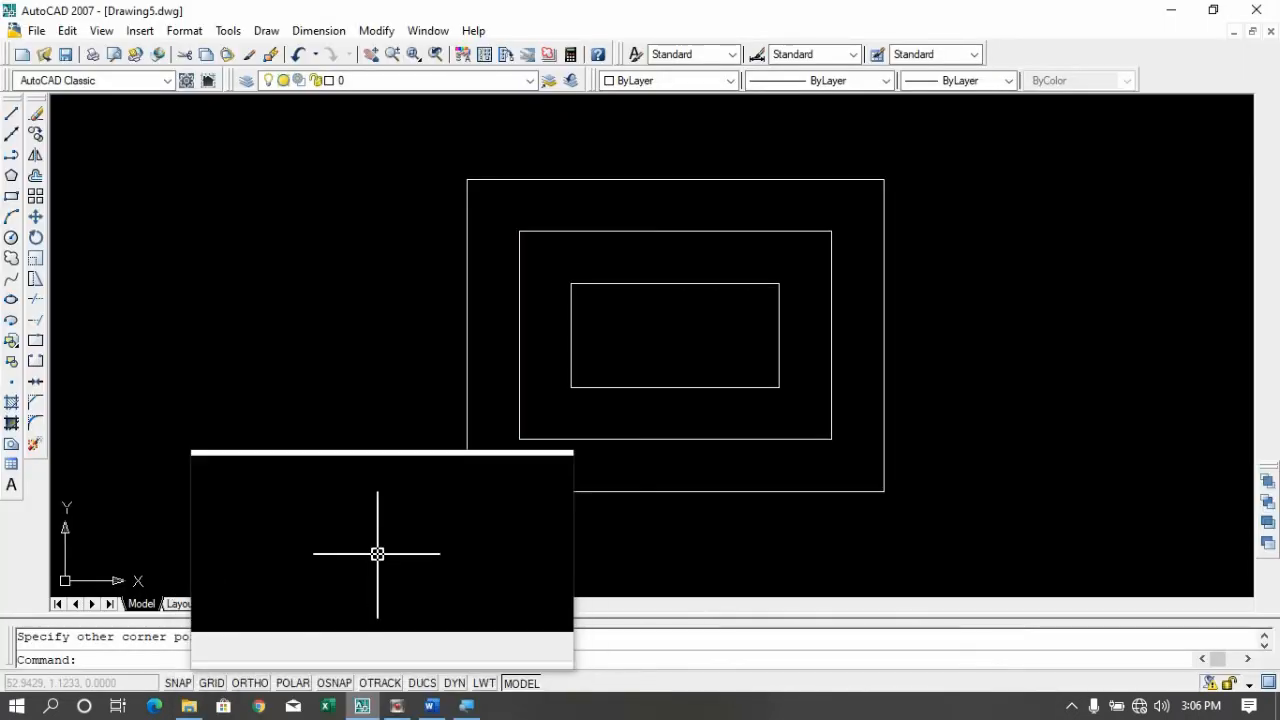
click(22, 54)
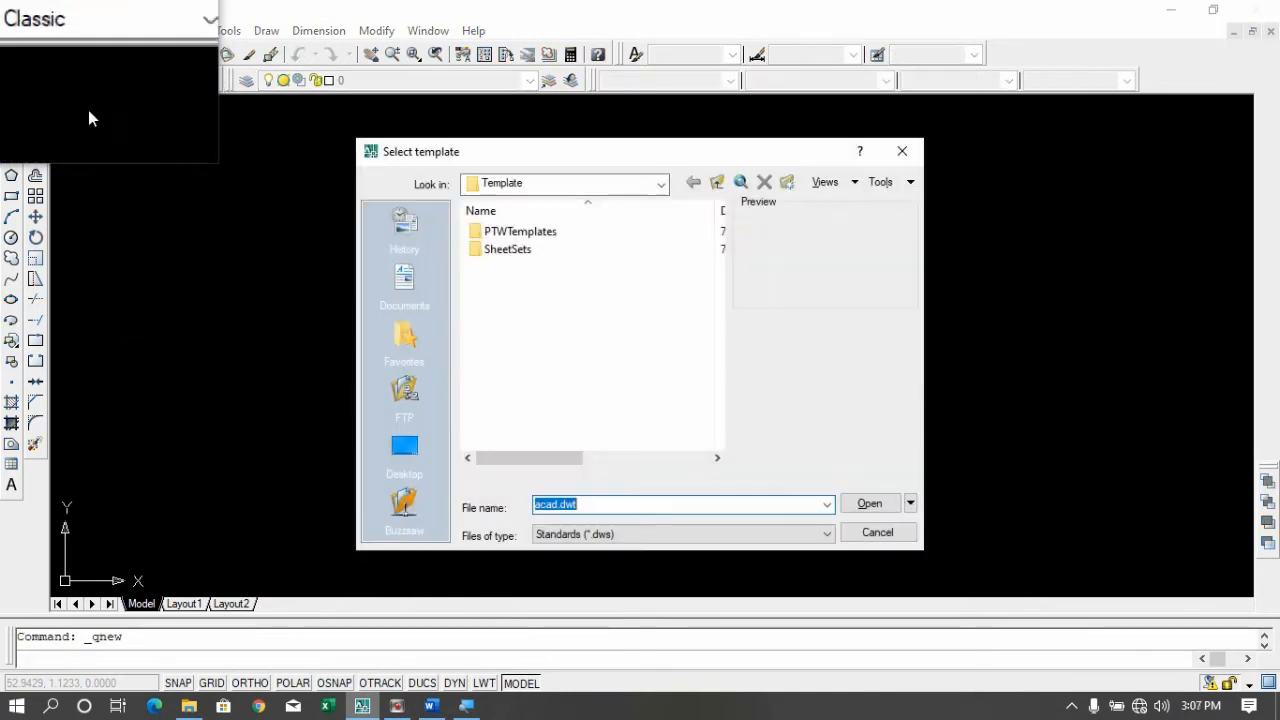
click(870, 506)
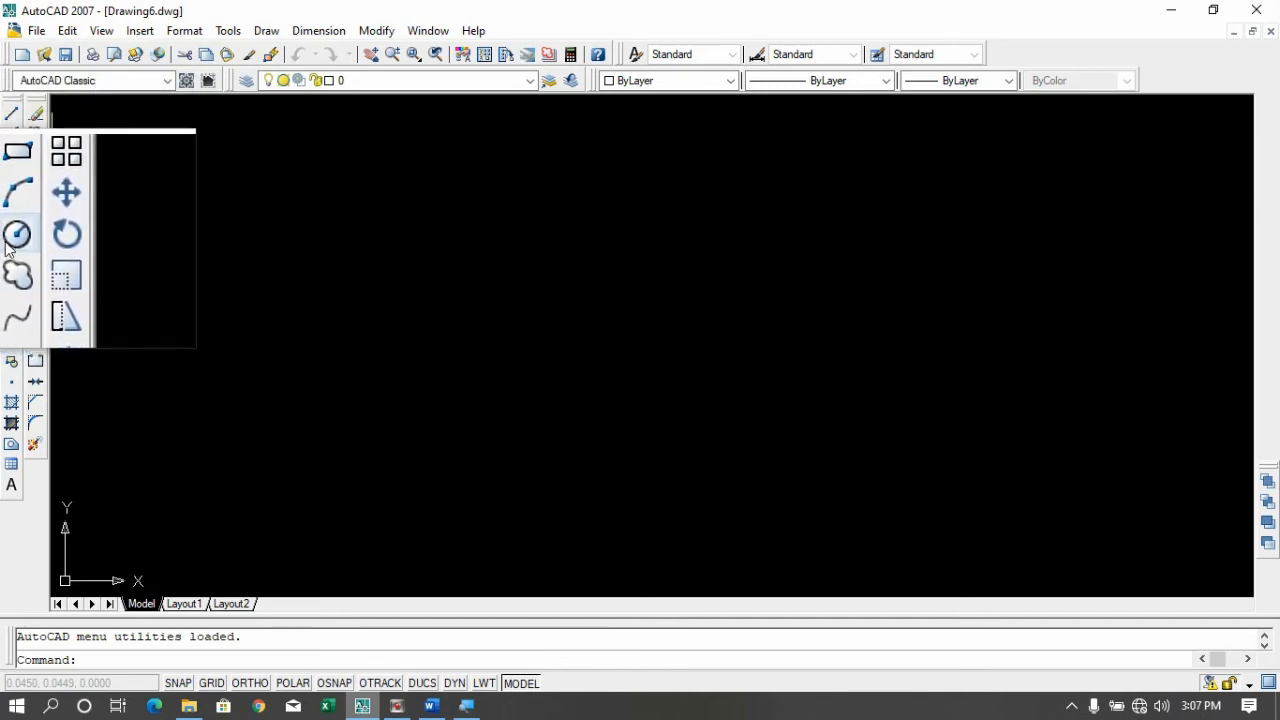
Draw two freehand circles, one inside the other, with radii of about 16.6 and 11.5 units
click(12, 246)
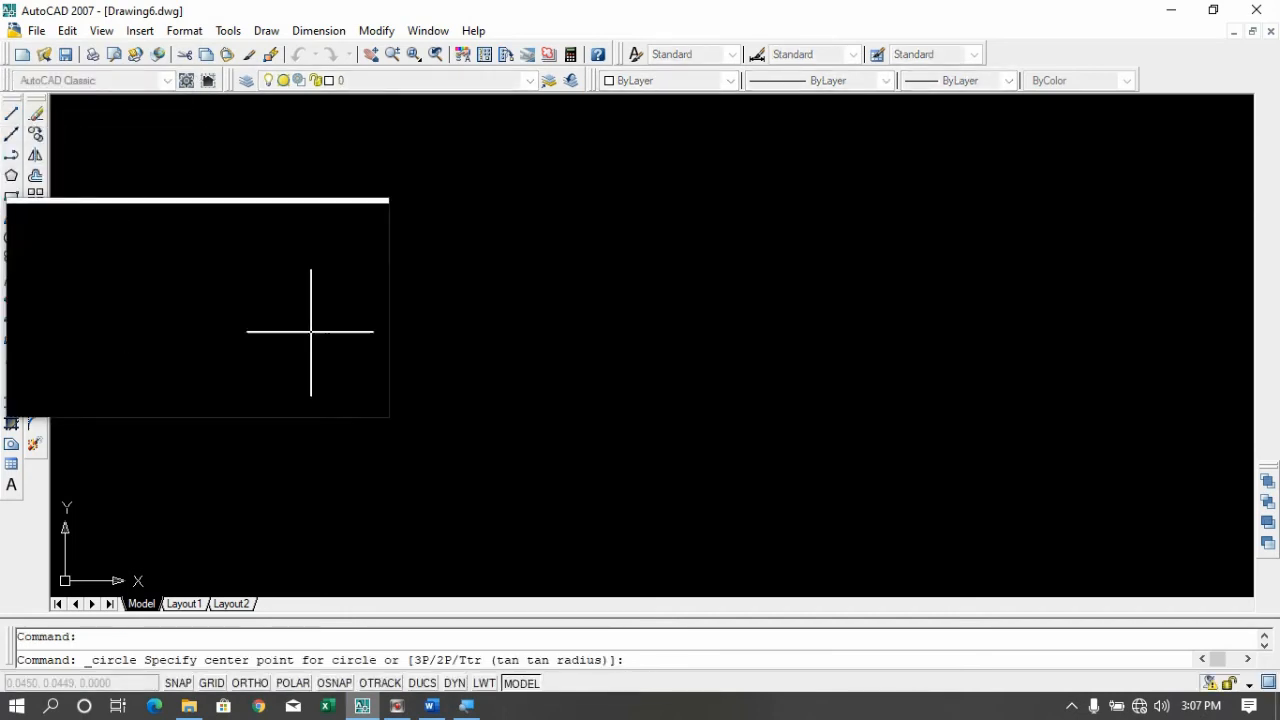
click(565, 315)
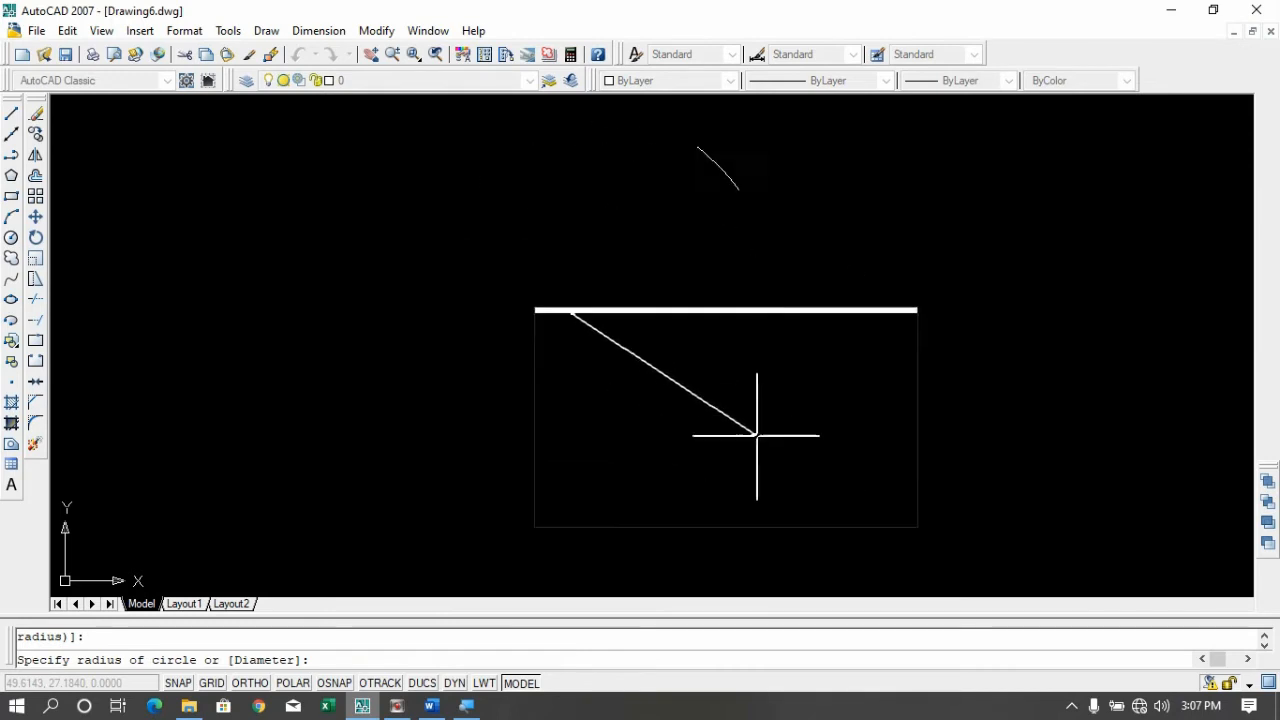
click(711, 404)
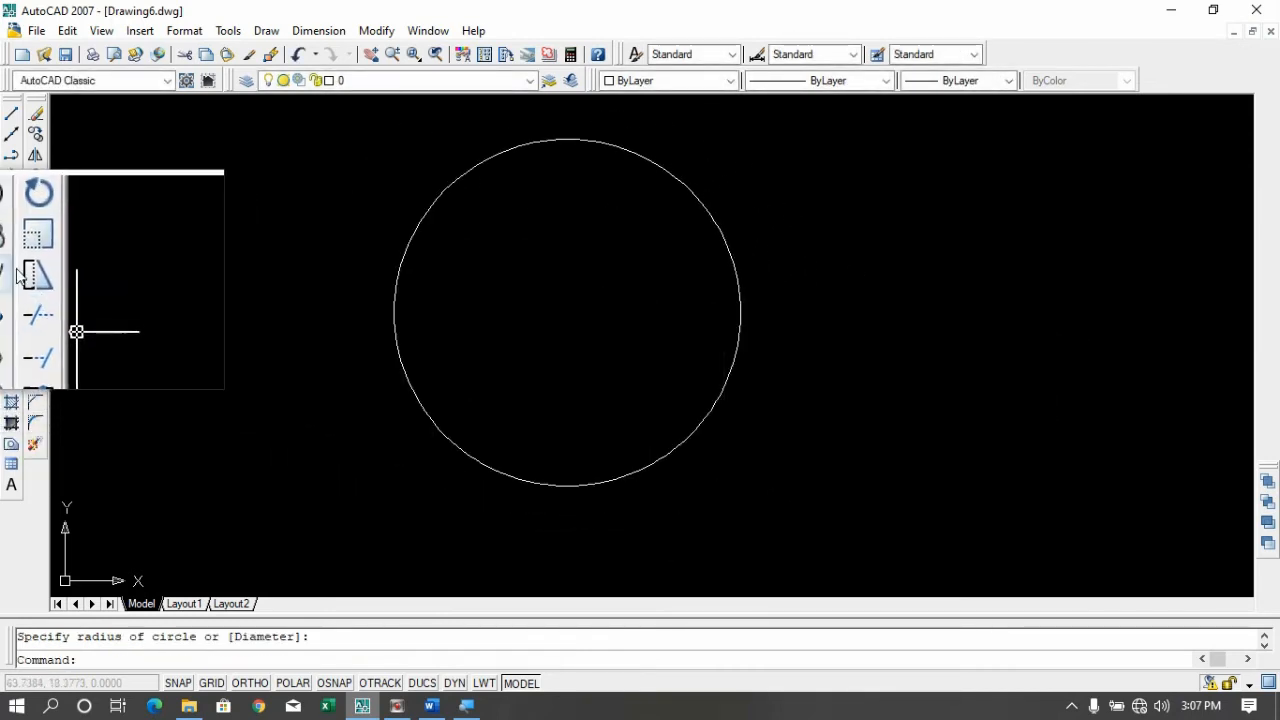
click(12, 237)
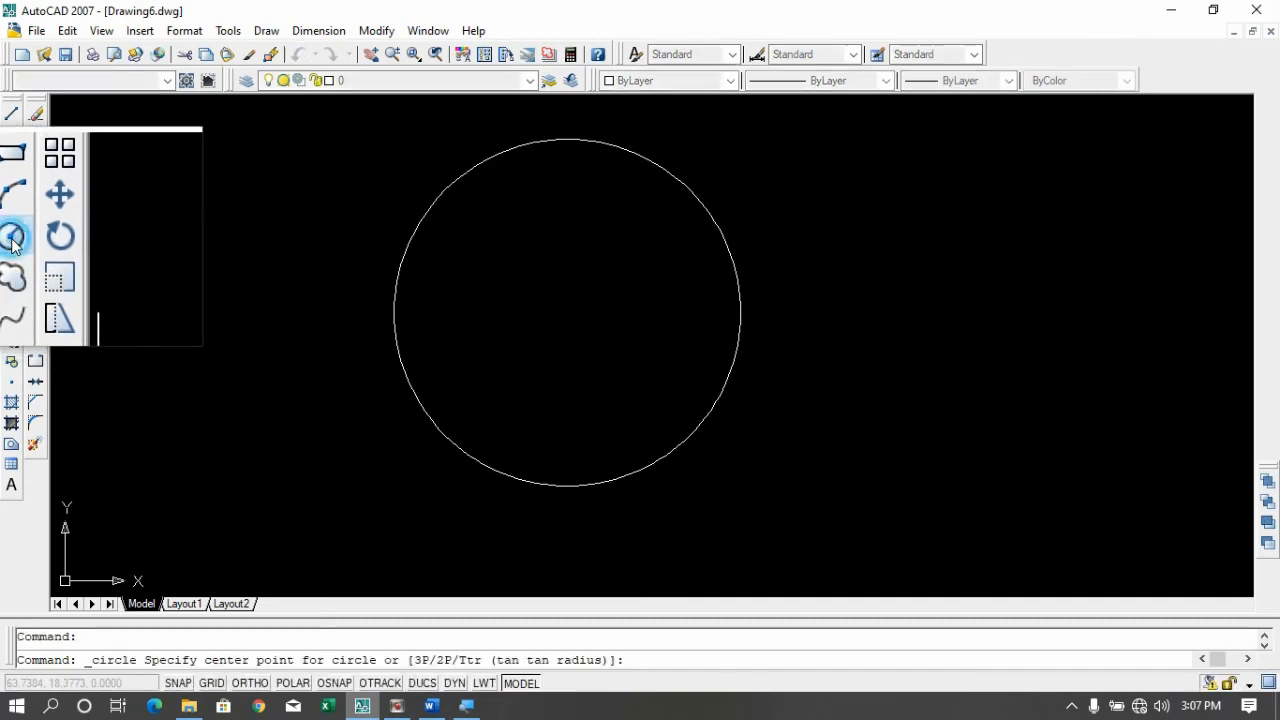
click(566, 296)
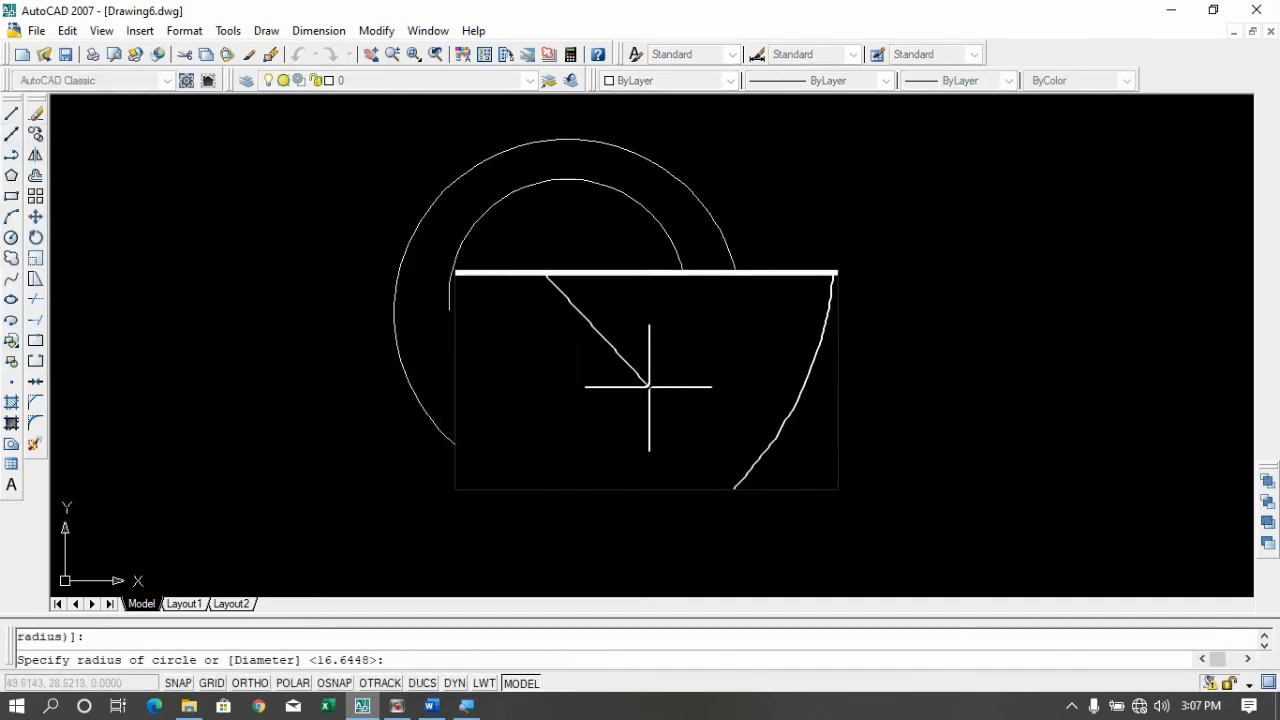
click(651, 383)
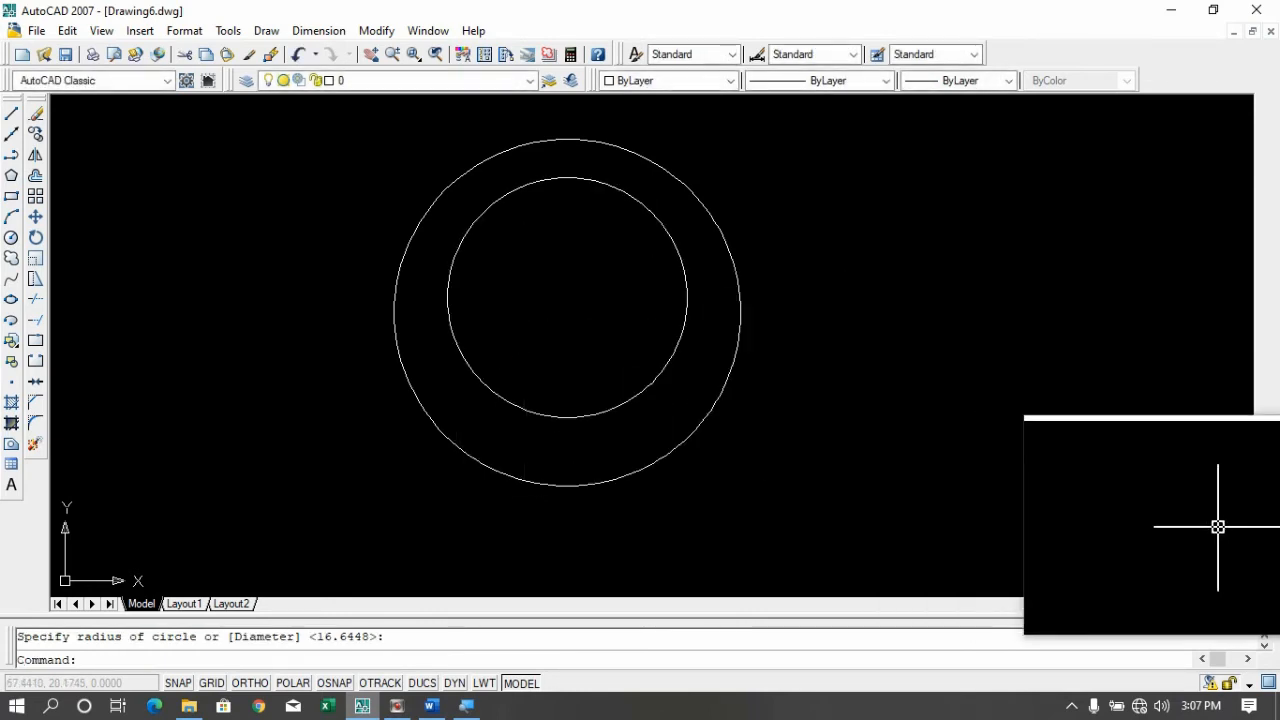
Erase all objects from the drawing
text(e)
key(Return)
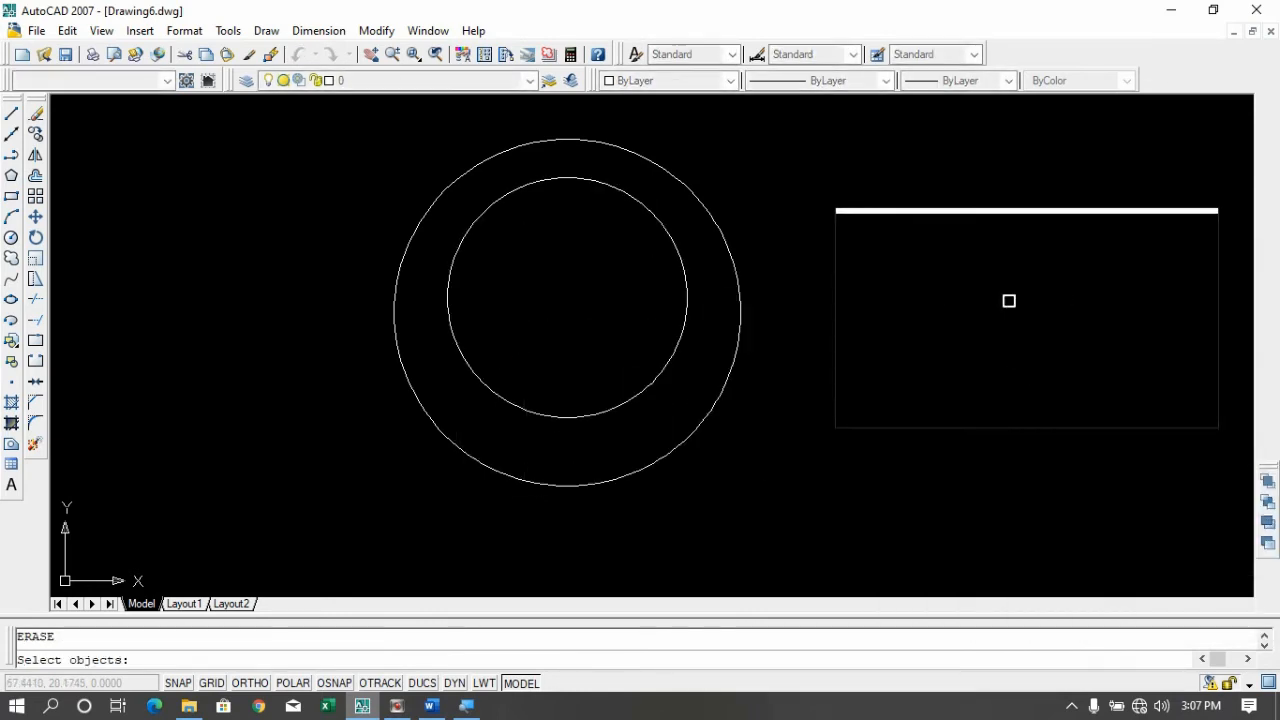
text(all)
key(Return)
key(Return)
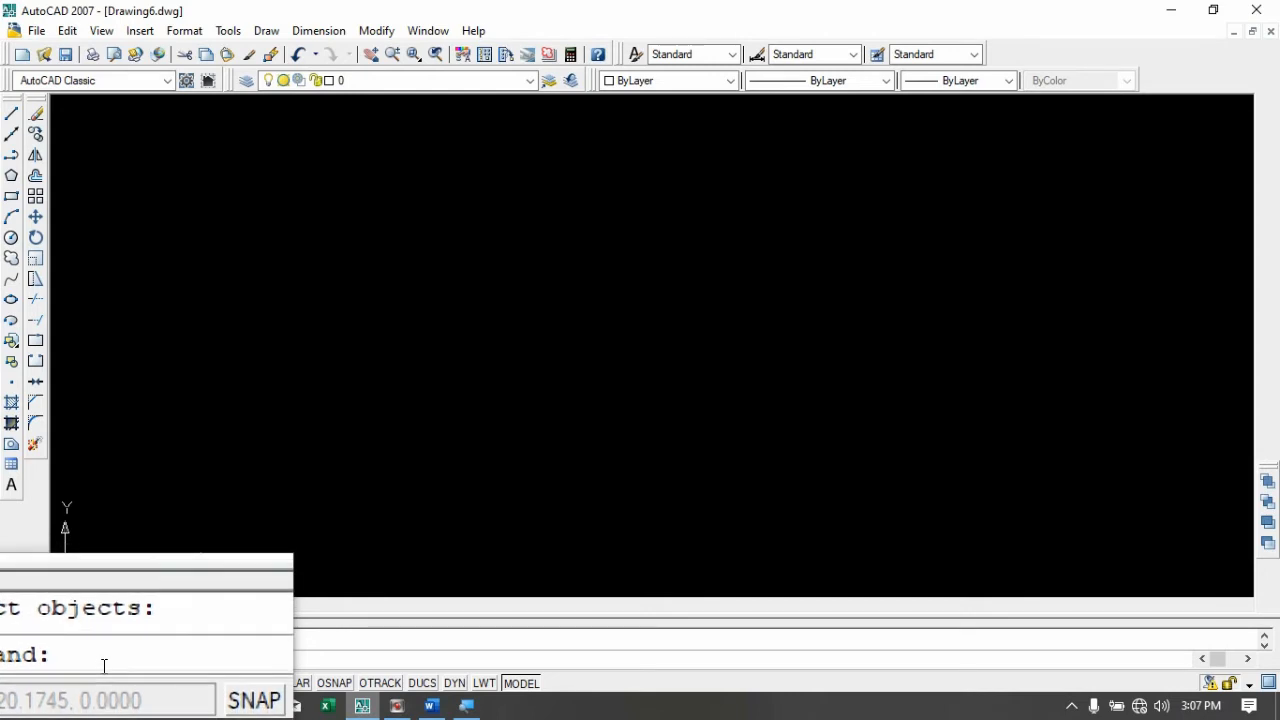
Draw the innermost circle of the exercise with its center at 50,25 and a radius of 3
text(c)
key(Return)
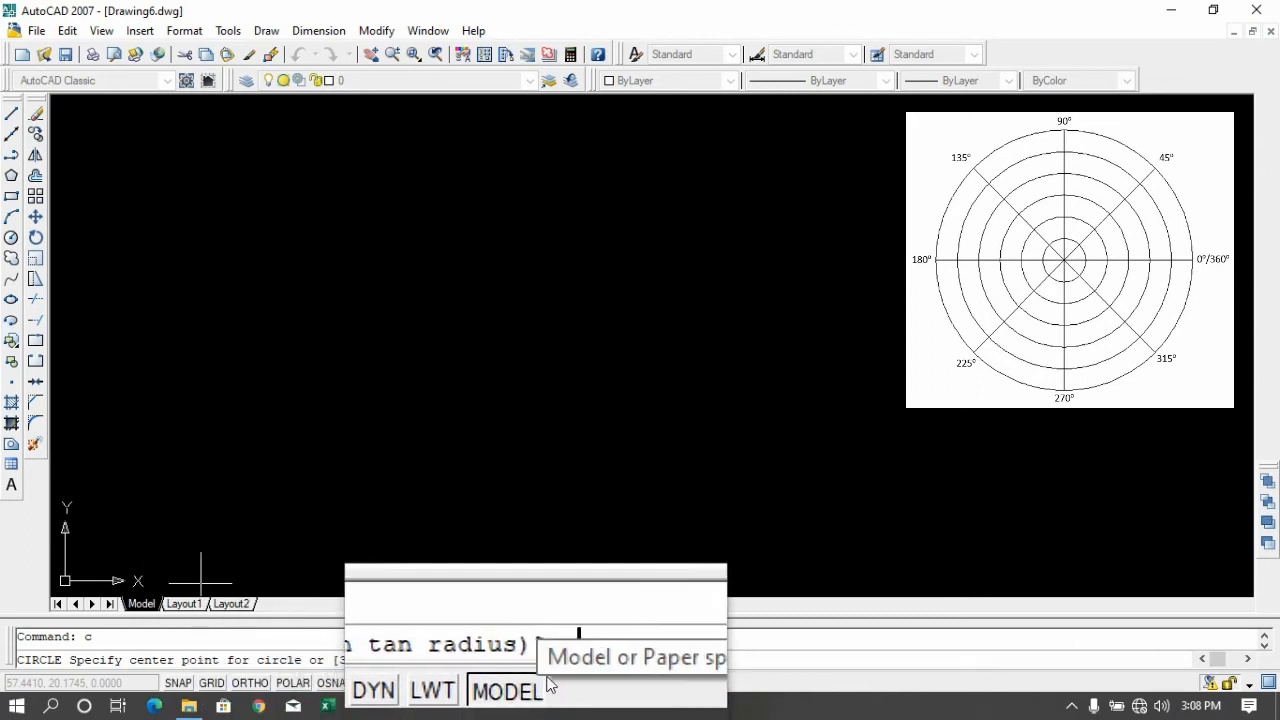
text(50)
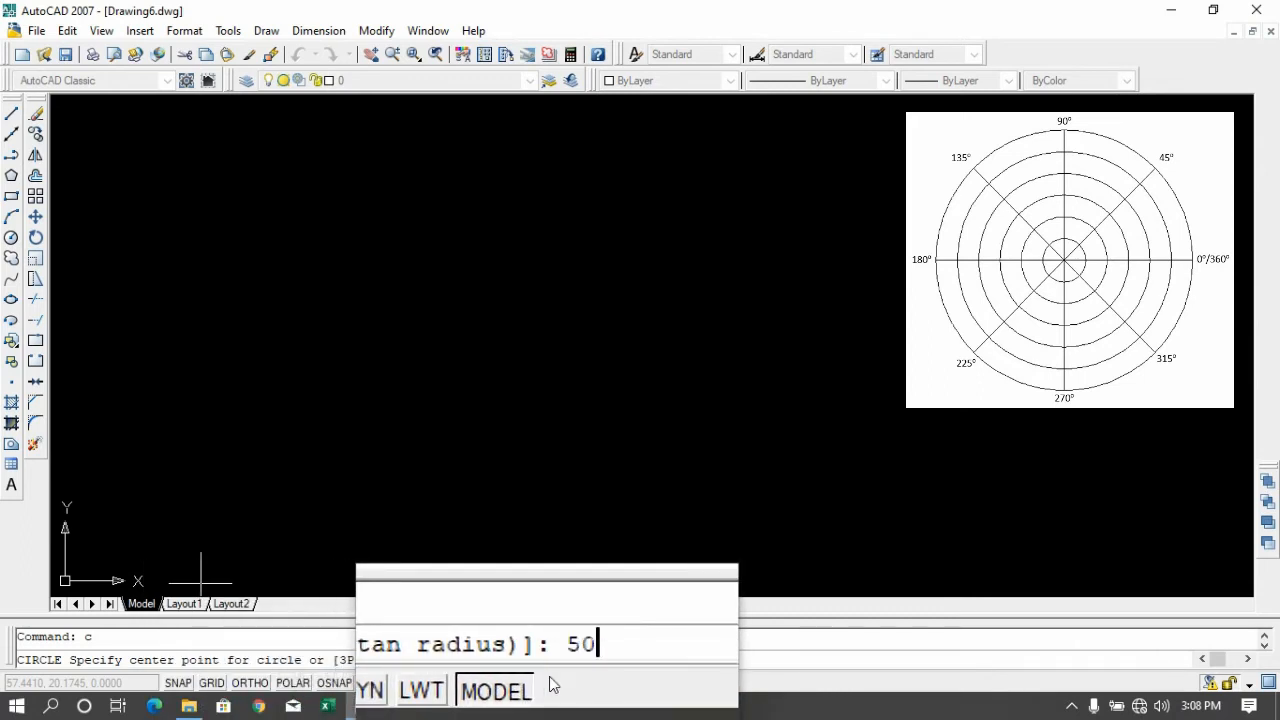
text(,25)
key(Return)
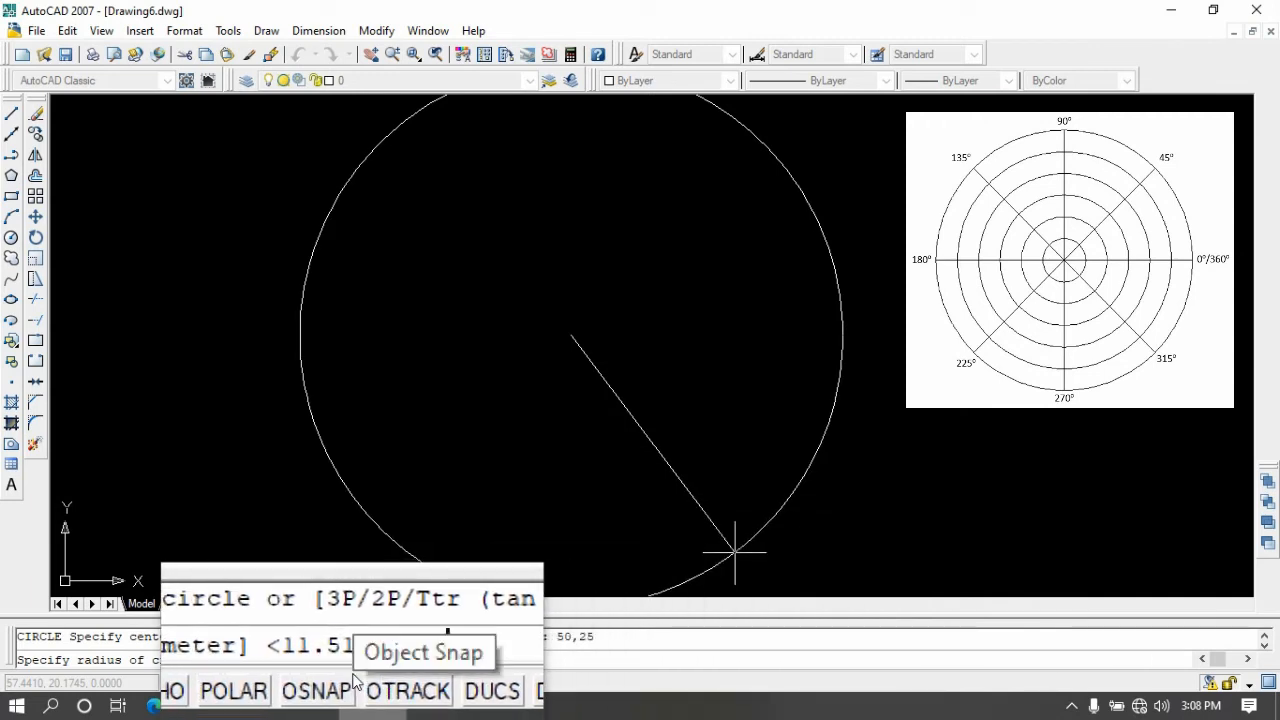
text(r)
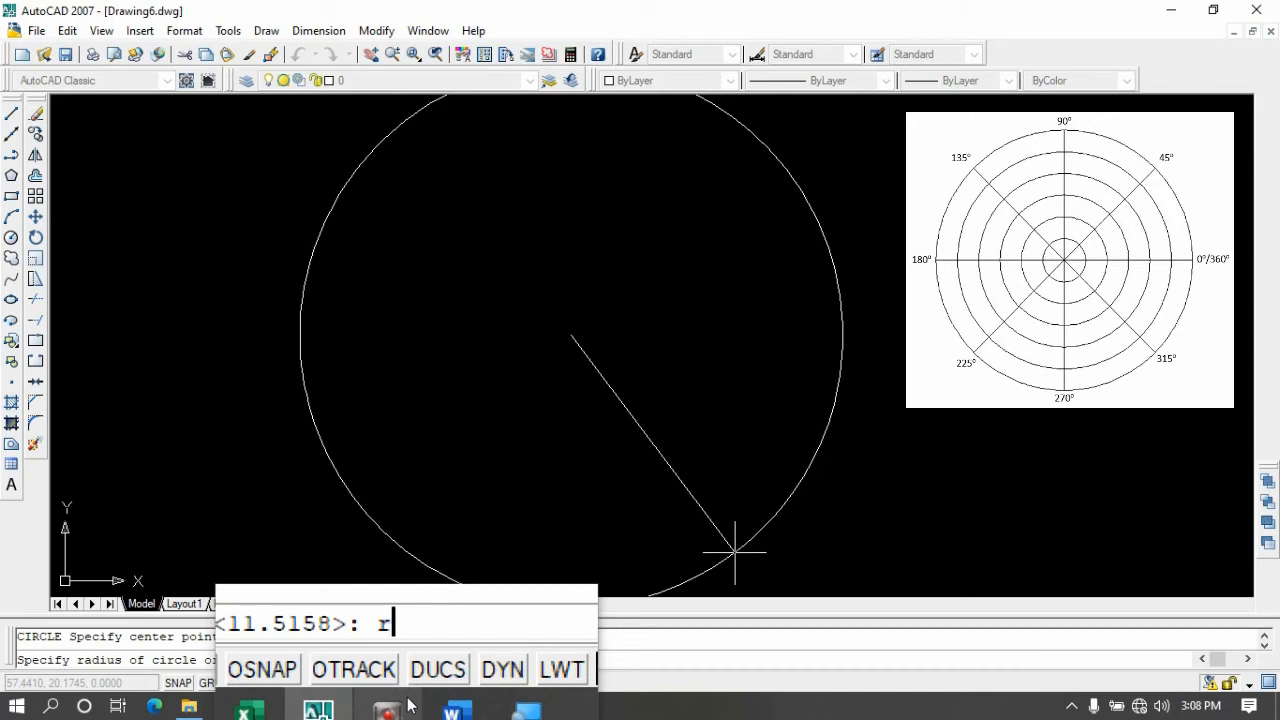
key(Return)
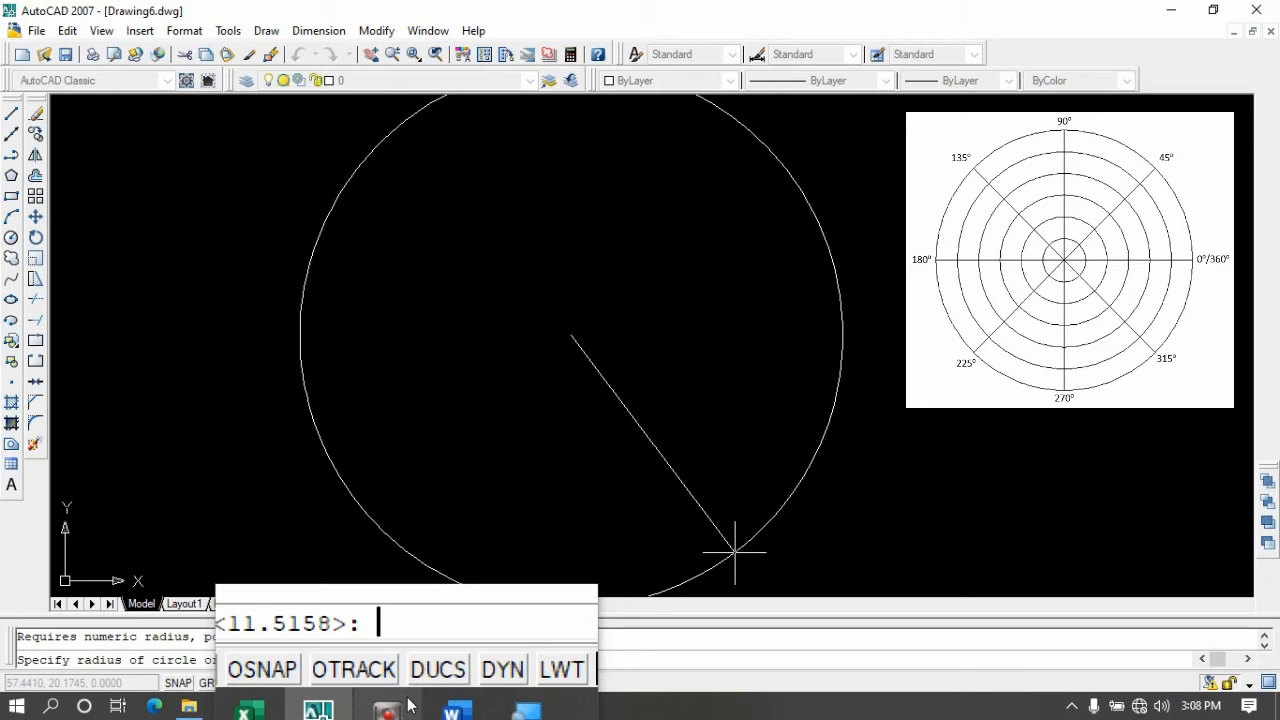
text(3)
key(Return)
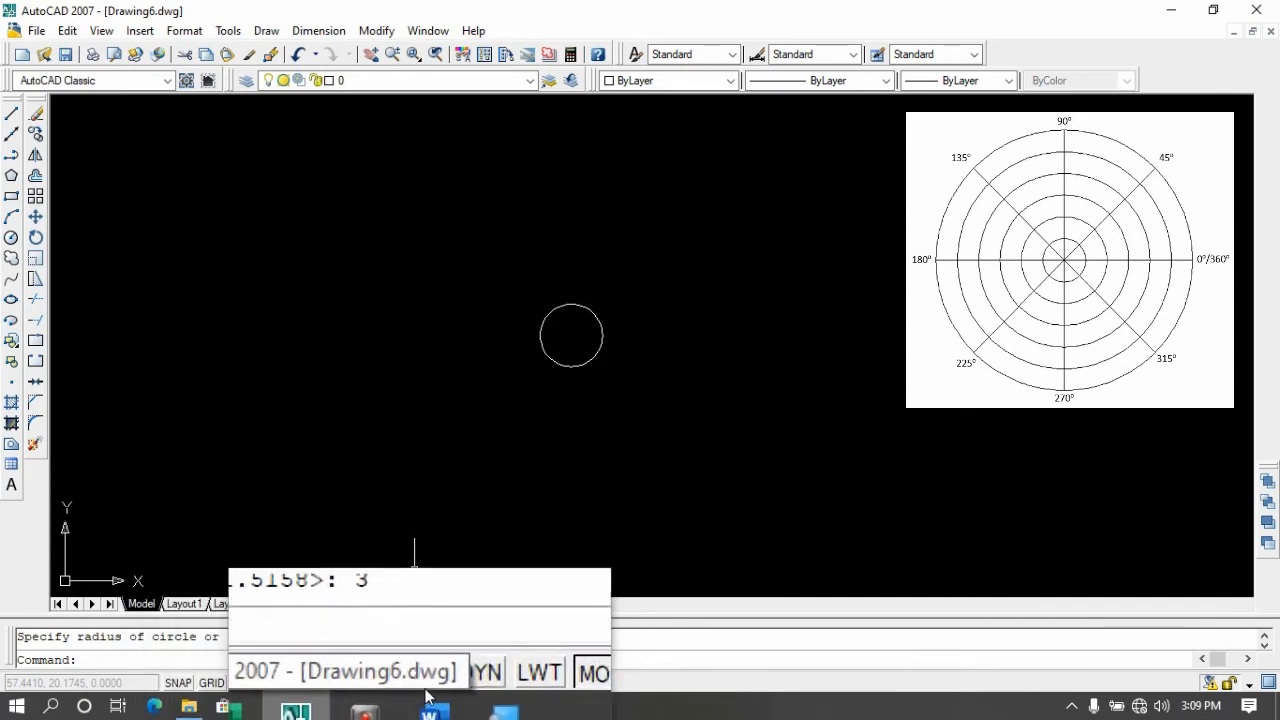
Check the circle exercise in Word, return to AutoCAD and draw a circle centered at 50,25 with a radius of 6
click(432, 708)
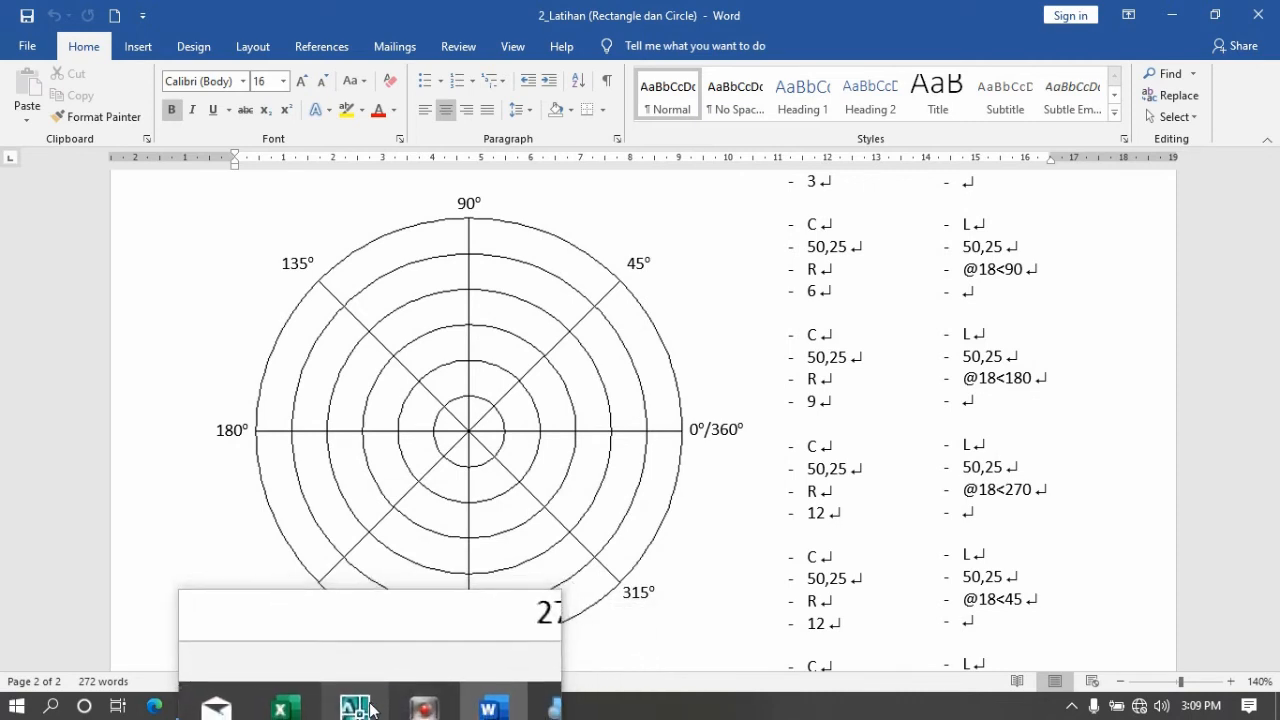
click(370, 709)
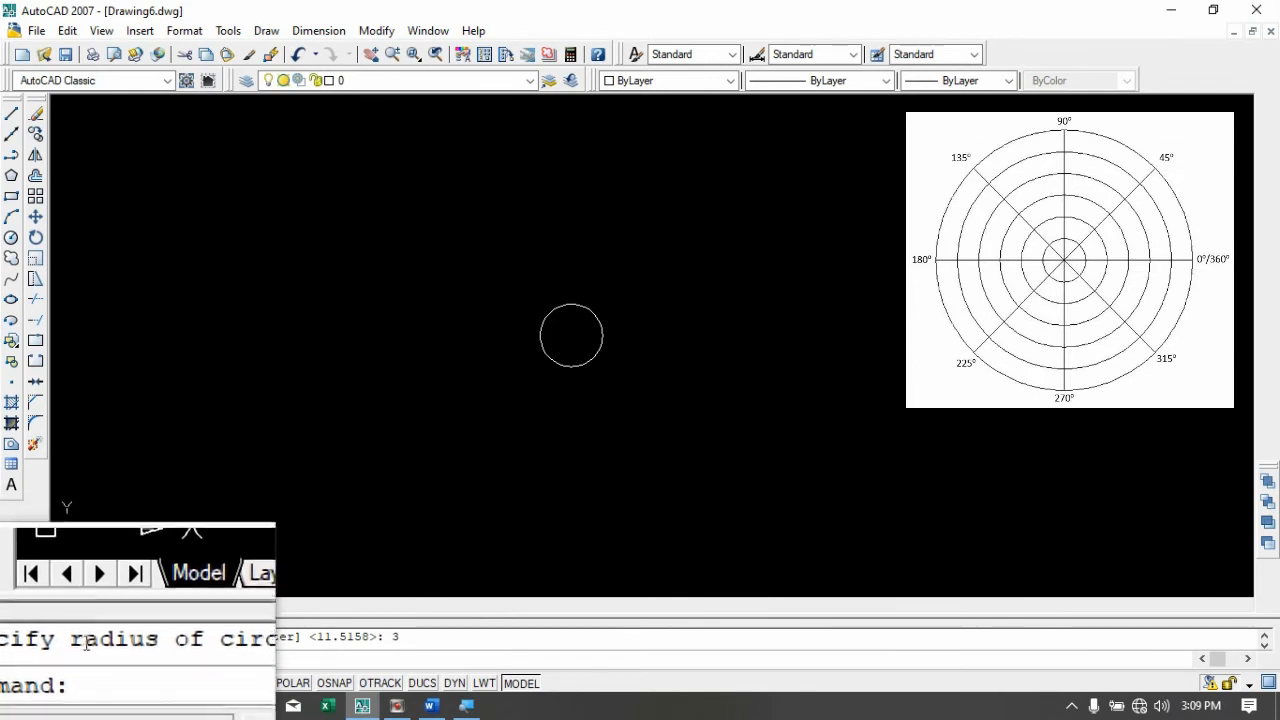
text(c)
key(Return)
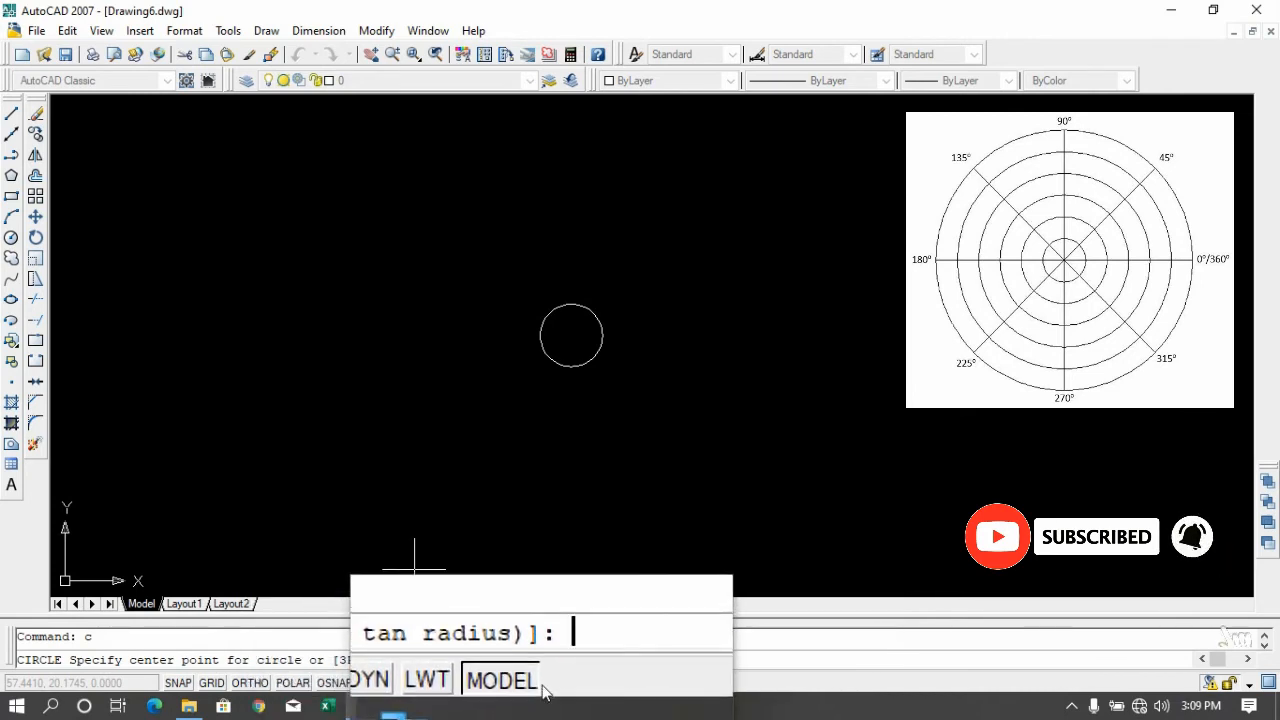
text(50)
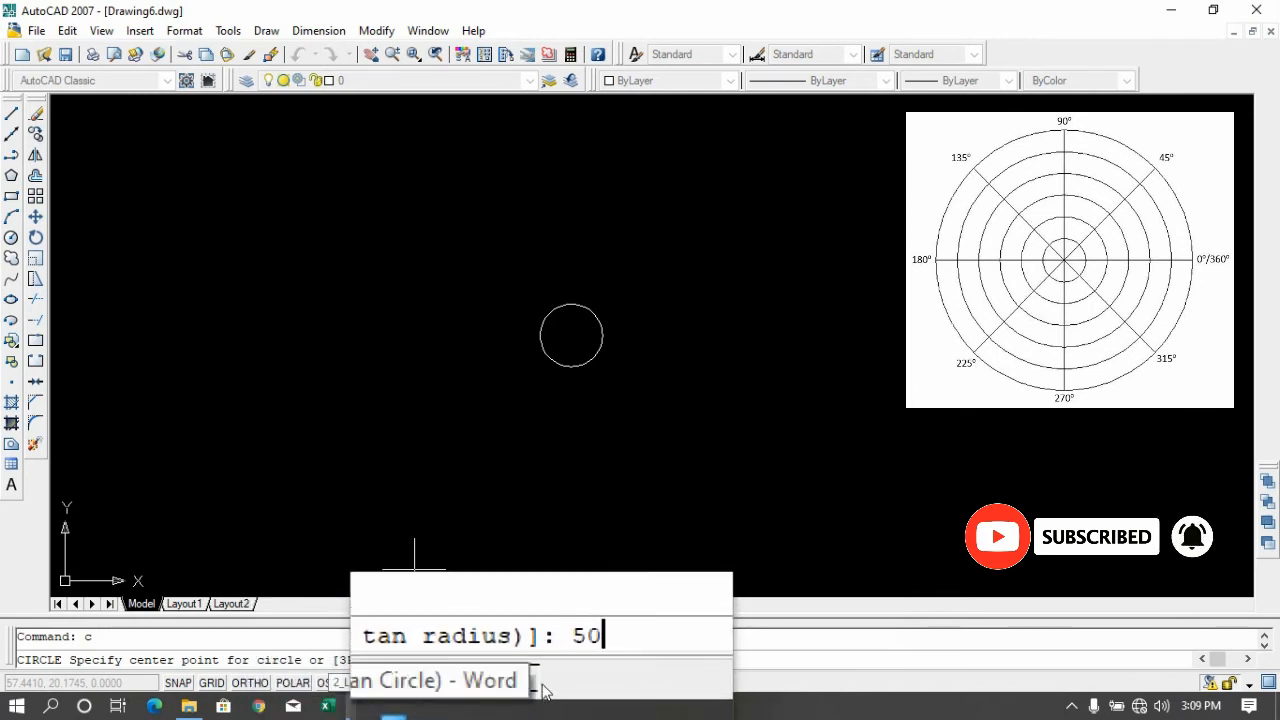
text(,25)
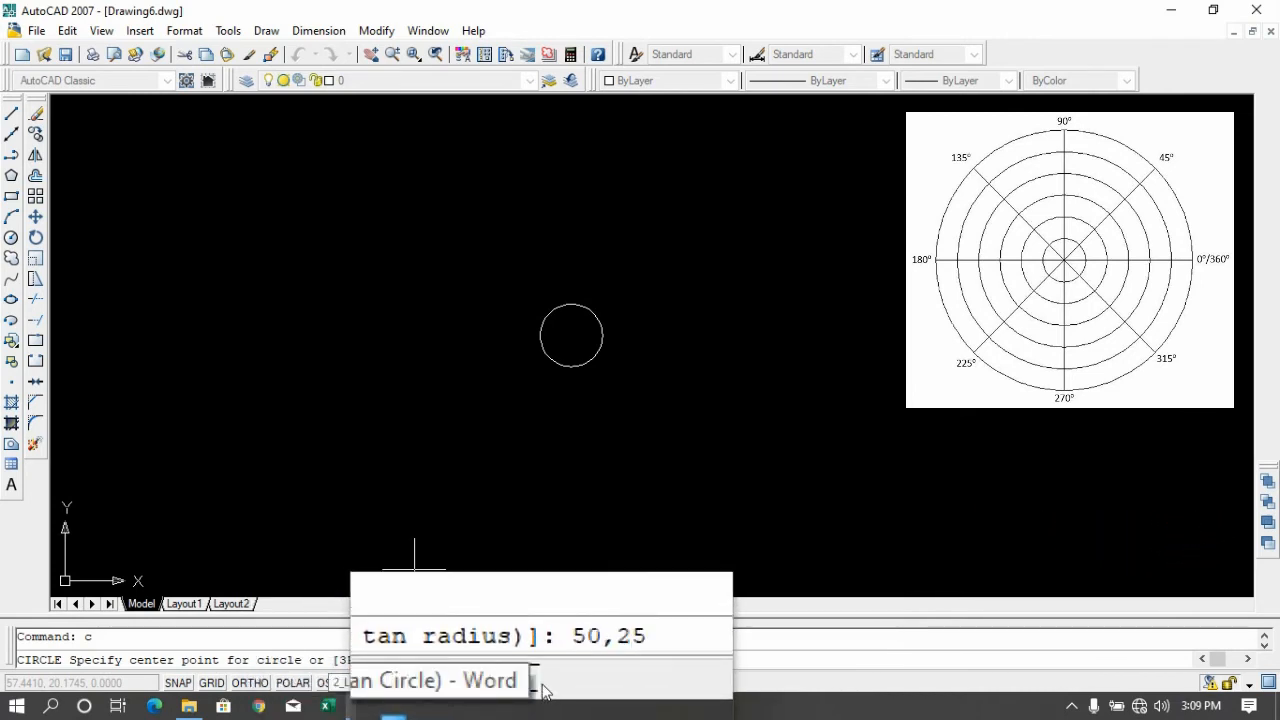
key(Return)
key(Return)
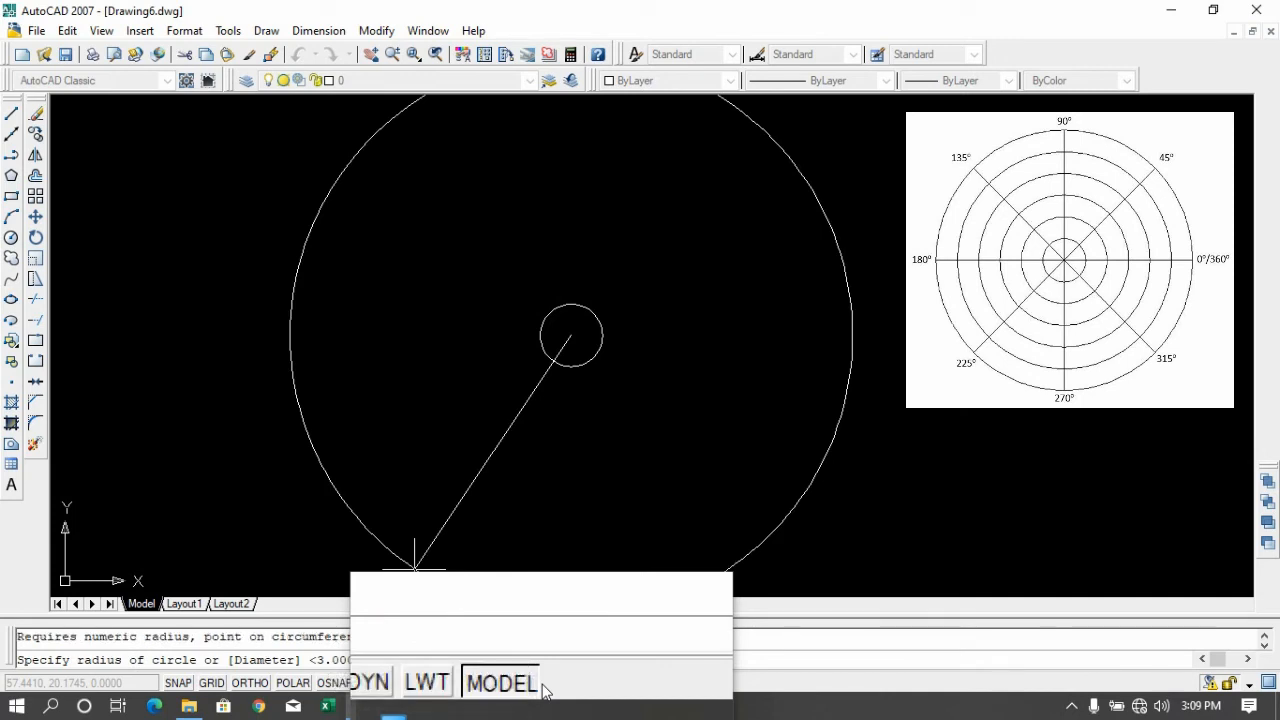
text(6)
key(Return)
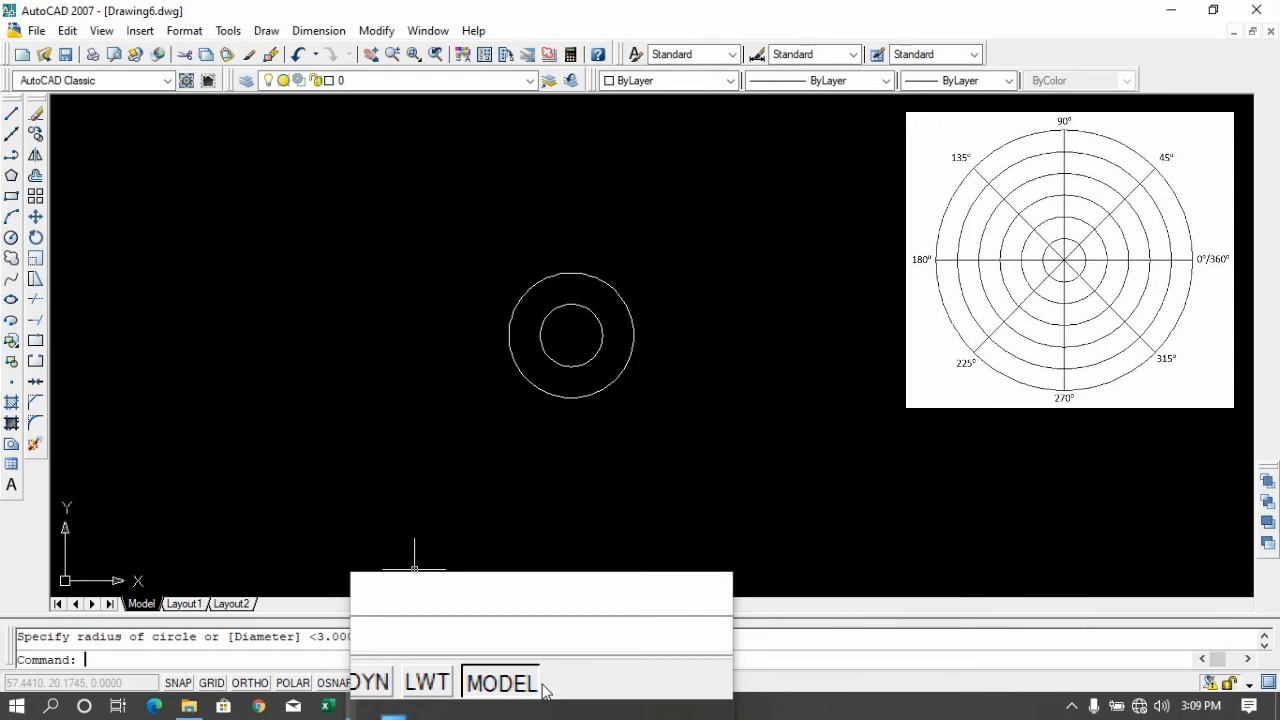
Draw the third concentric circle with its center at 50,25 and a radius of 9
text(c)
key(Return)
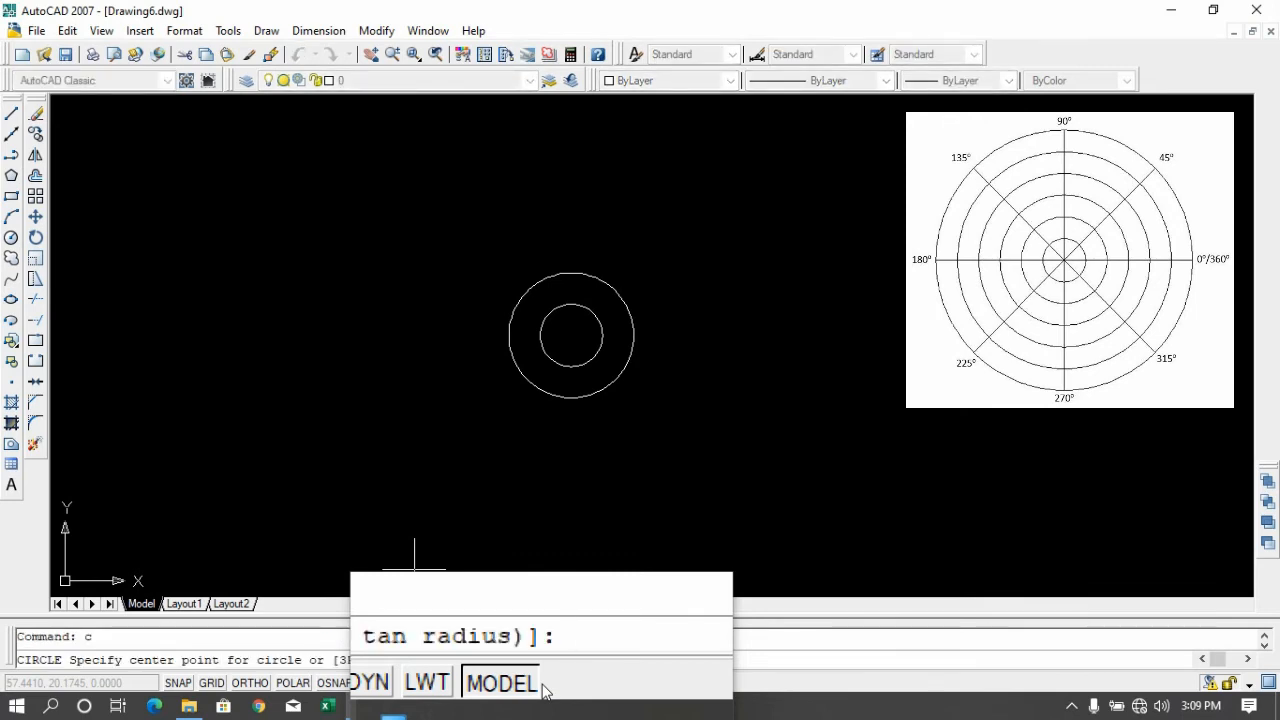
text(50,25)
key(Return)
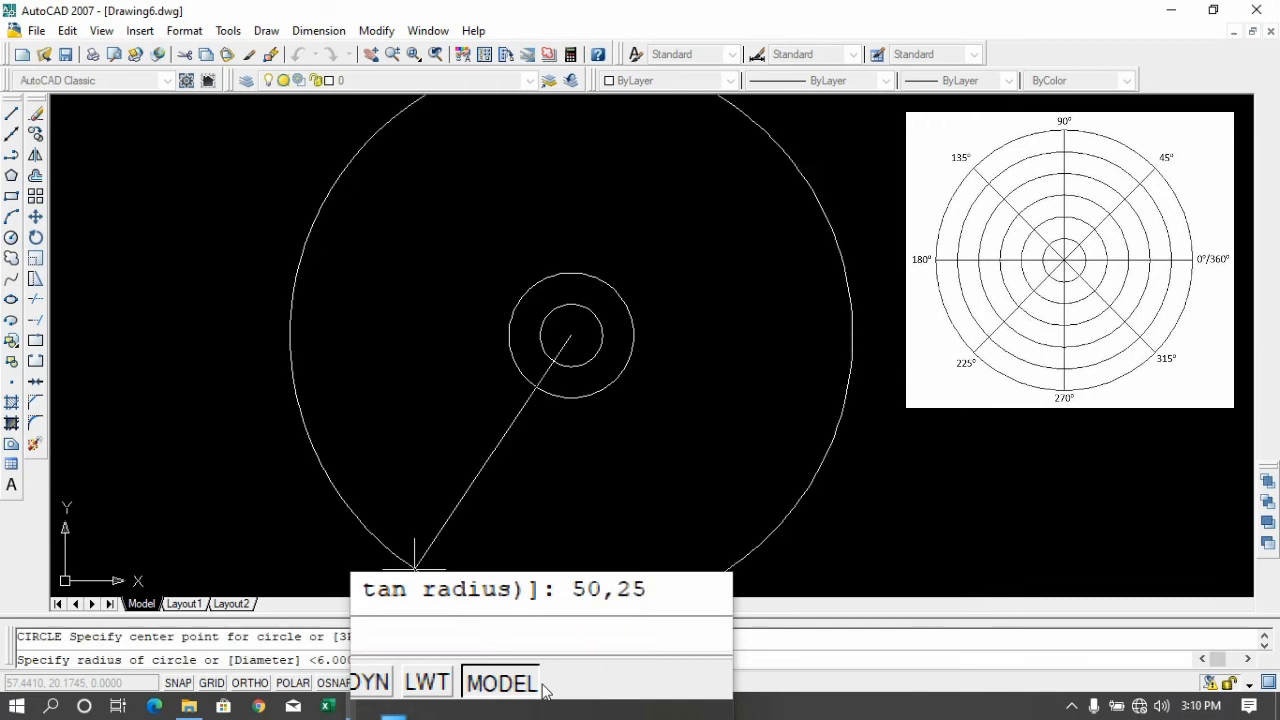
key(Return)
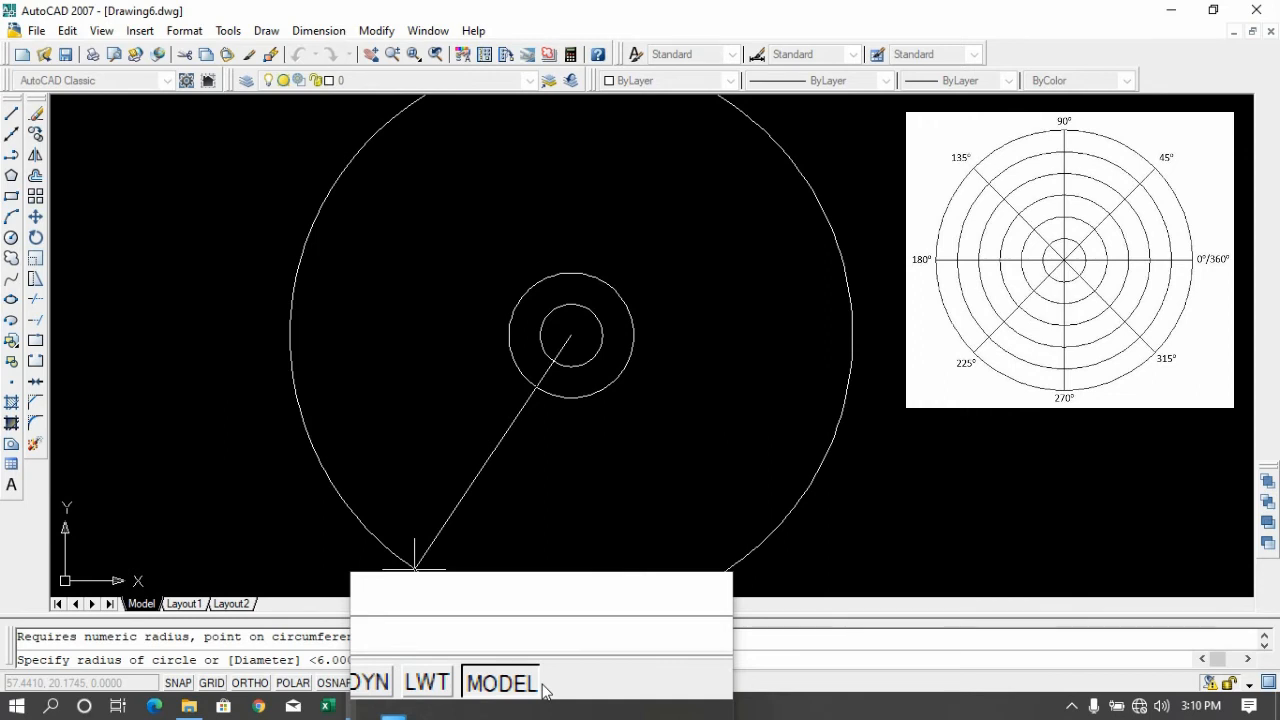
text(9)
key(Return)
Draw the fourth concentric circle with its center at 50,25 and a radius of 12
text(c)
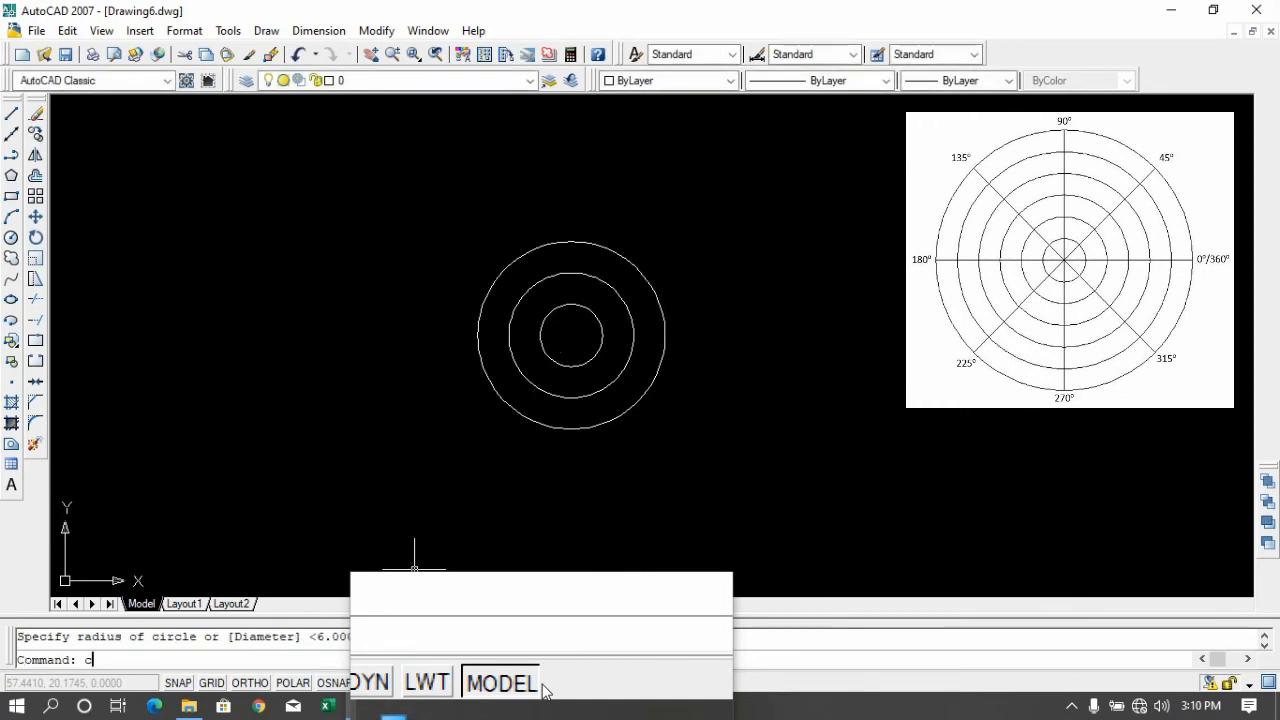
key(Return)
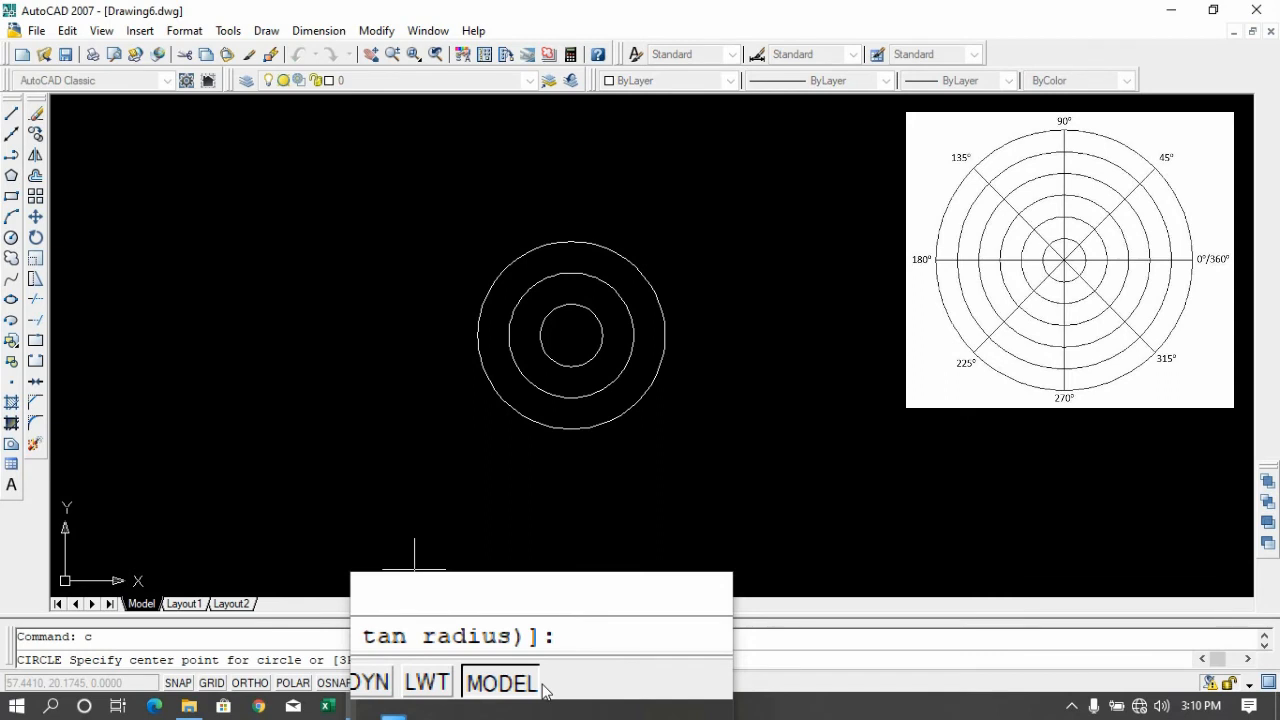
text(50,25)
key(Return)
key(Return)
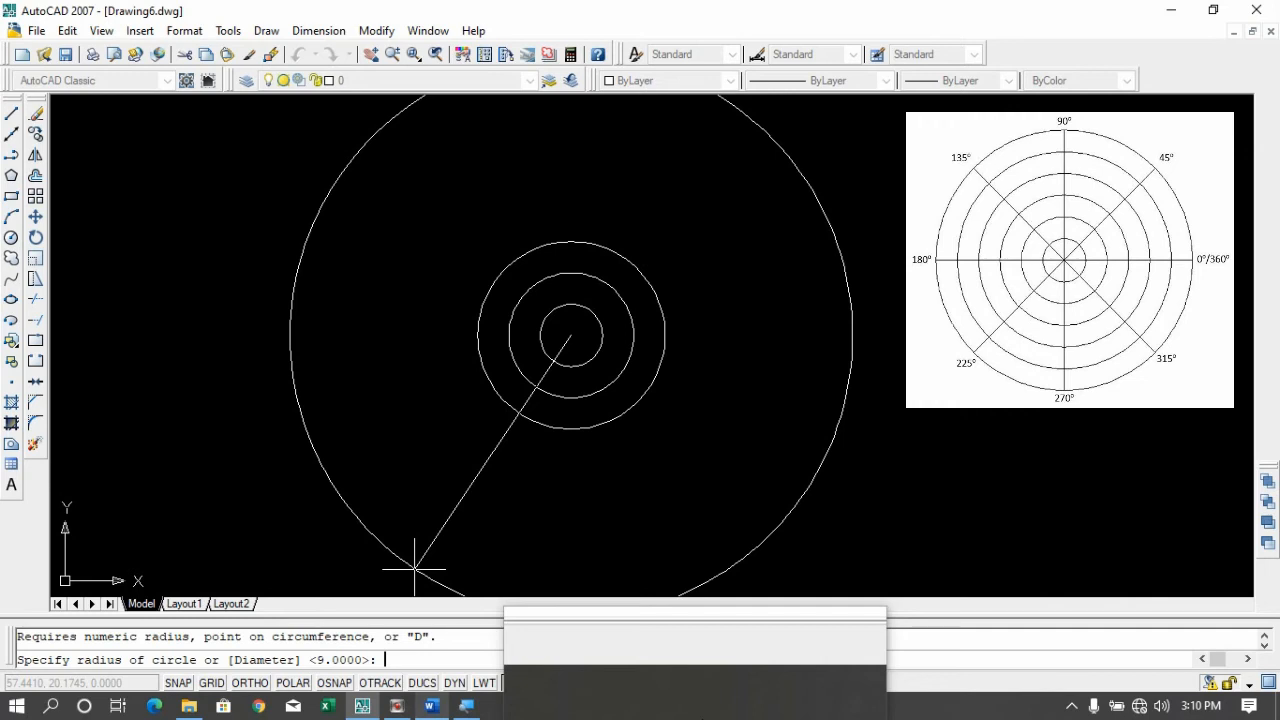
text(12)
key(BackSpace)
key(BackSpace)
text(r12)
key(Return)
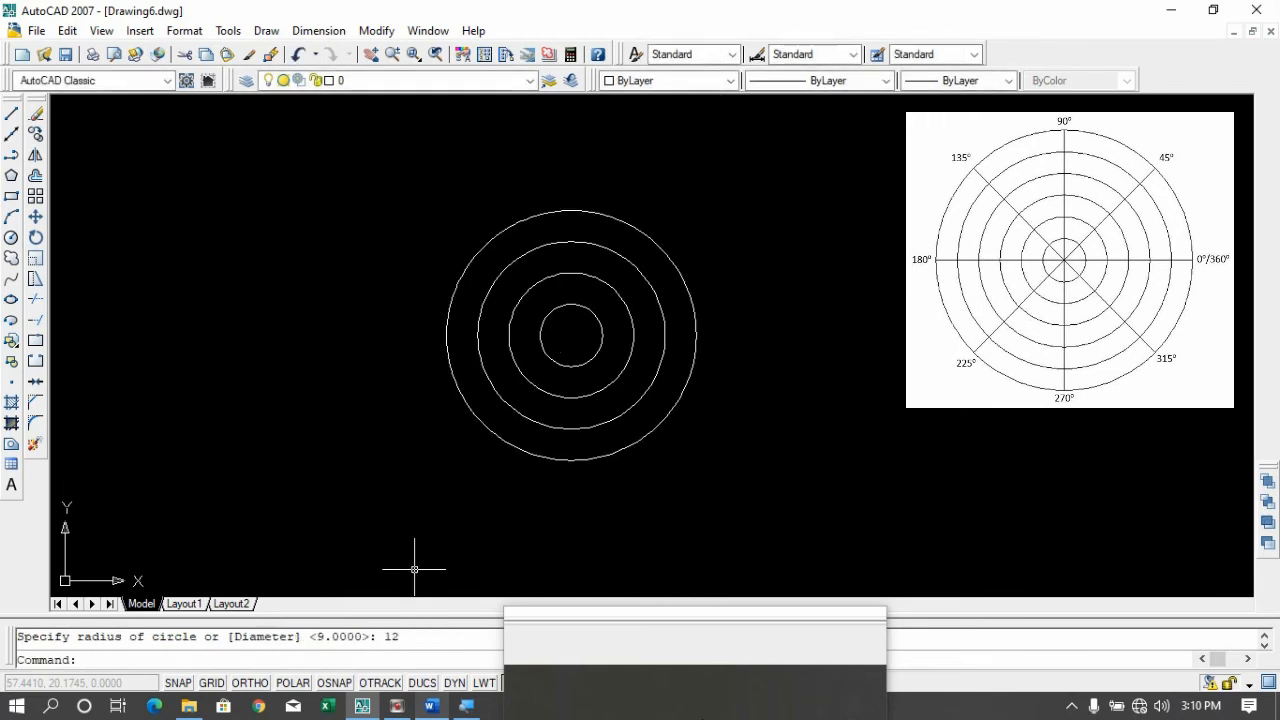
Draw the fifth concentric circle around the same center point, 50,25, with a radius of 15
text(c)
key(Return)
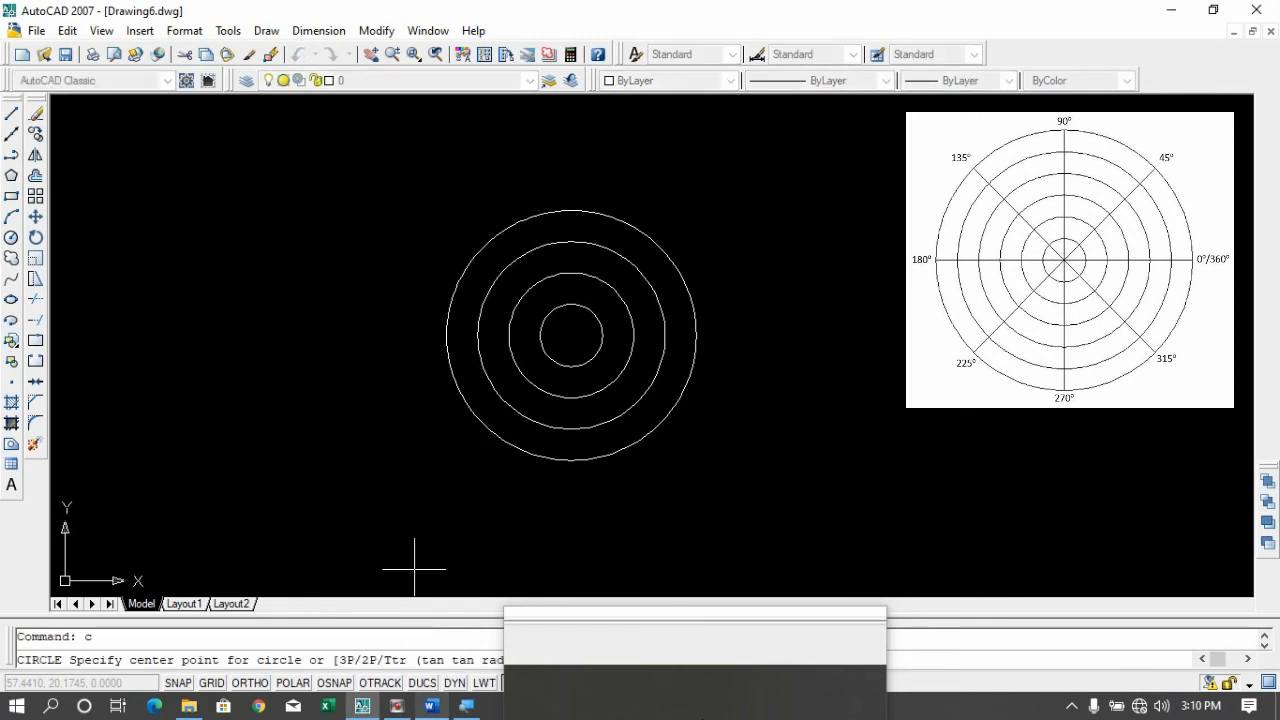
text(@)
key(Return)
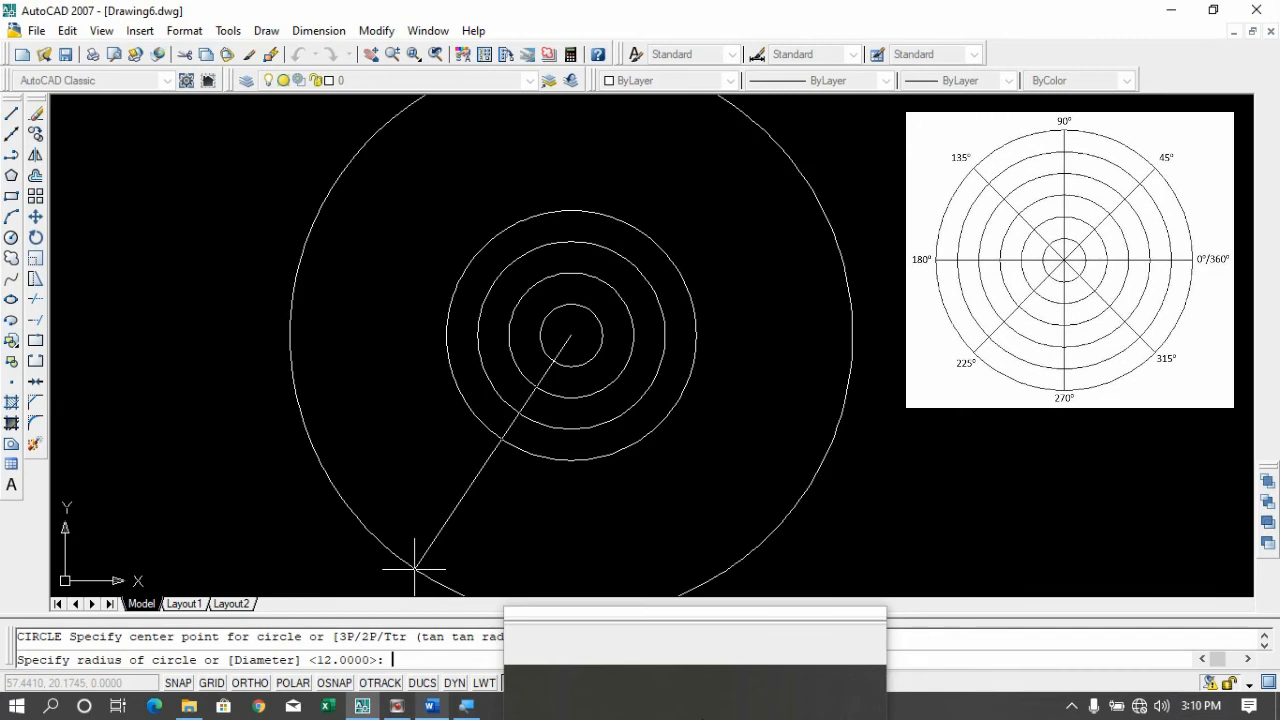
text(c)
key(Return)
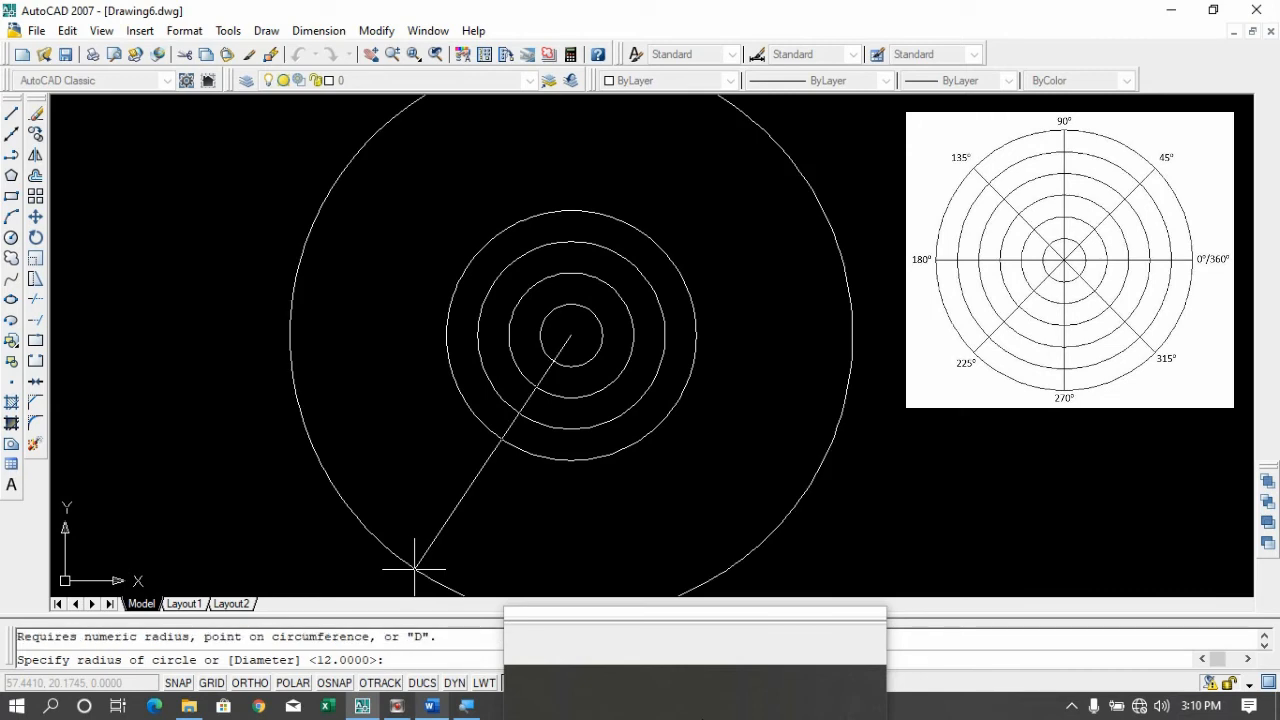
text(15)
key(Return)
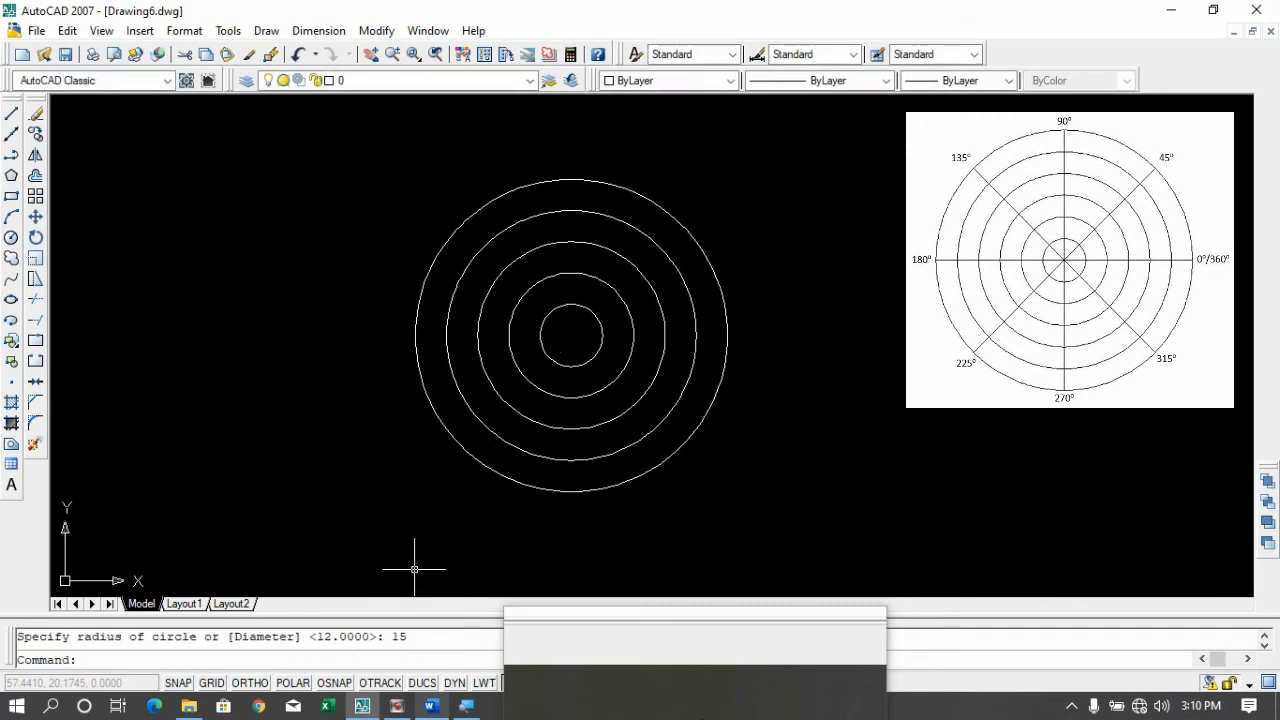
Draw the outermost circle of the exercise with its center at 50,25 and a radius of 18
text(c)
key(Return)
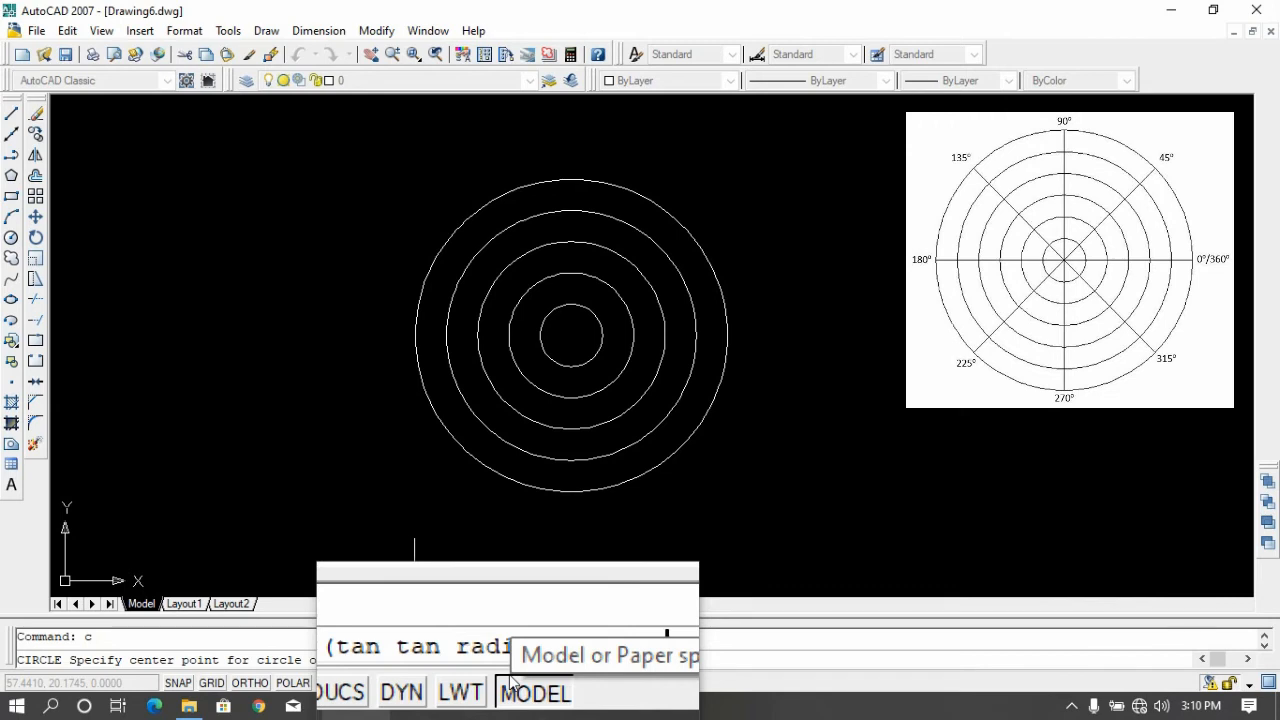
key(Return)
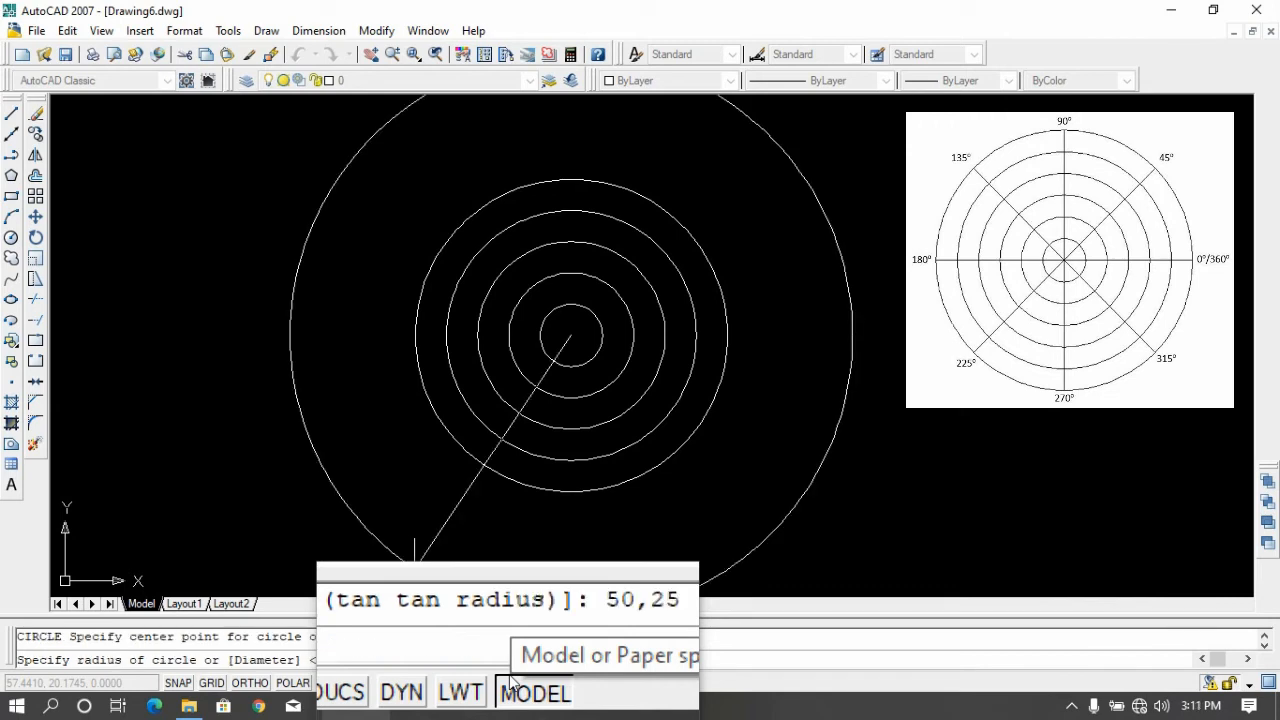
key(Return)
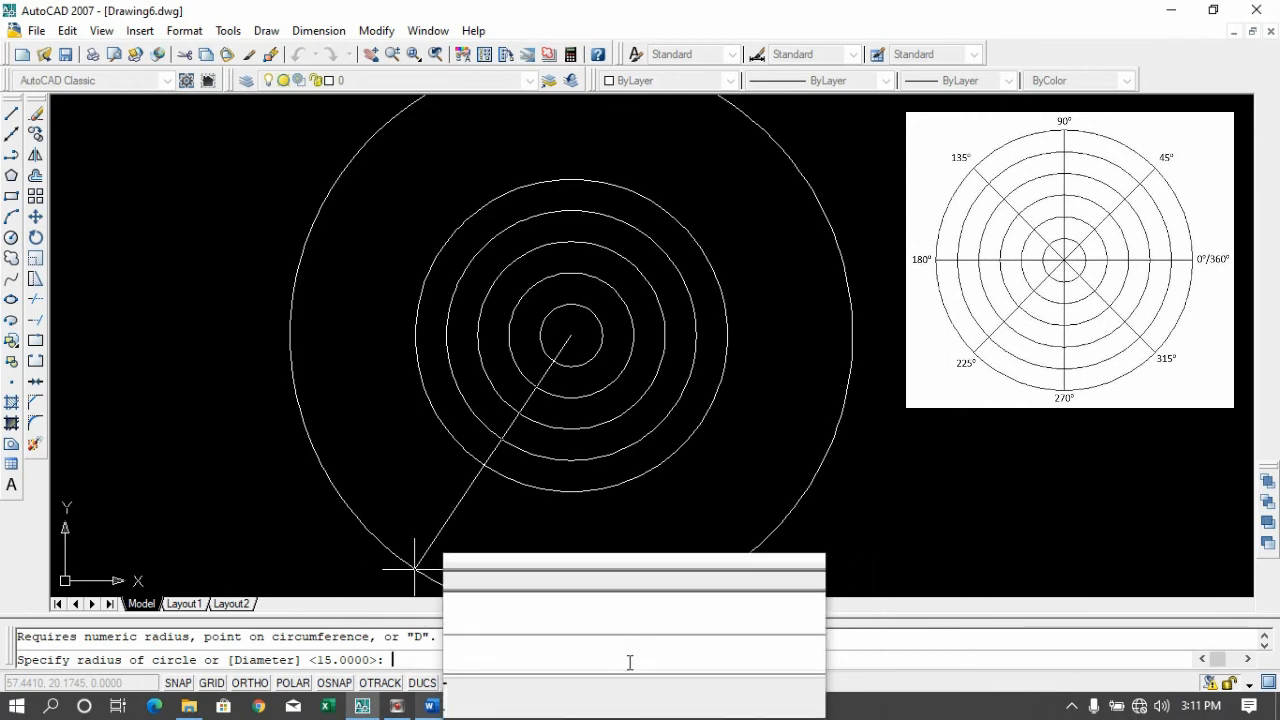
text(r)
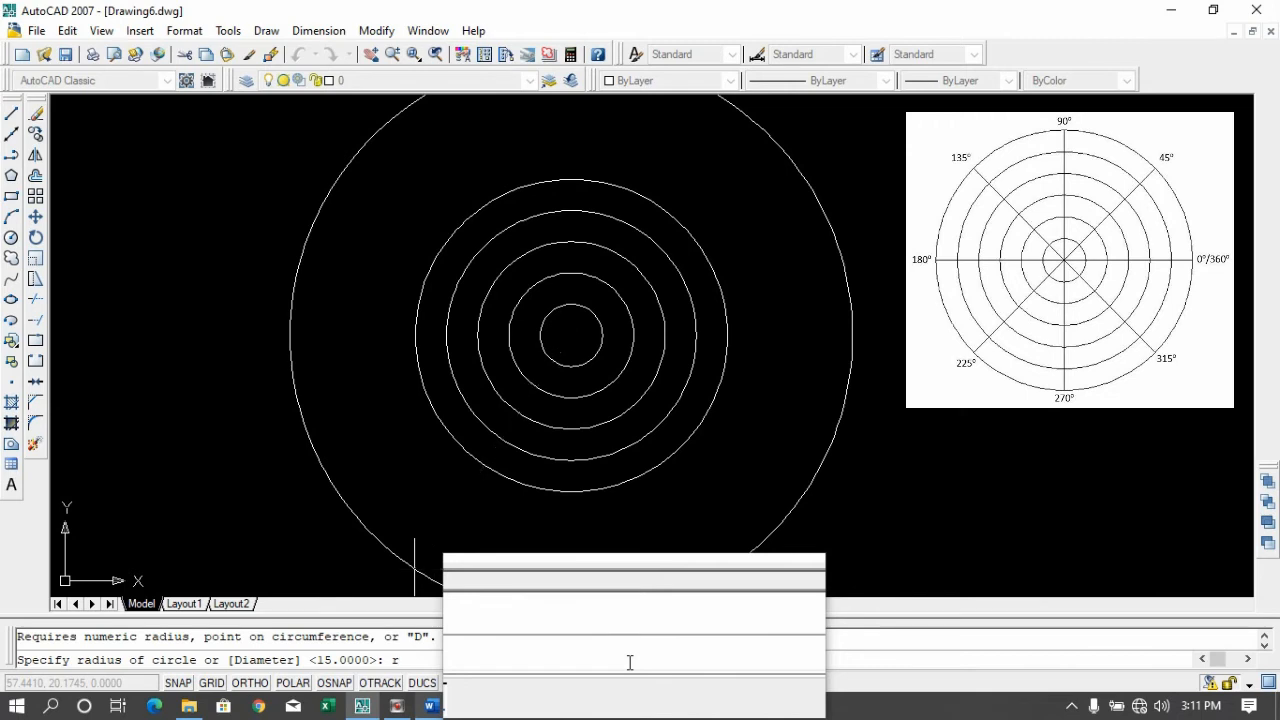
key(BackSpace)
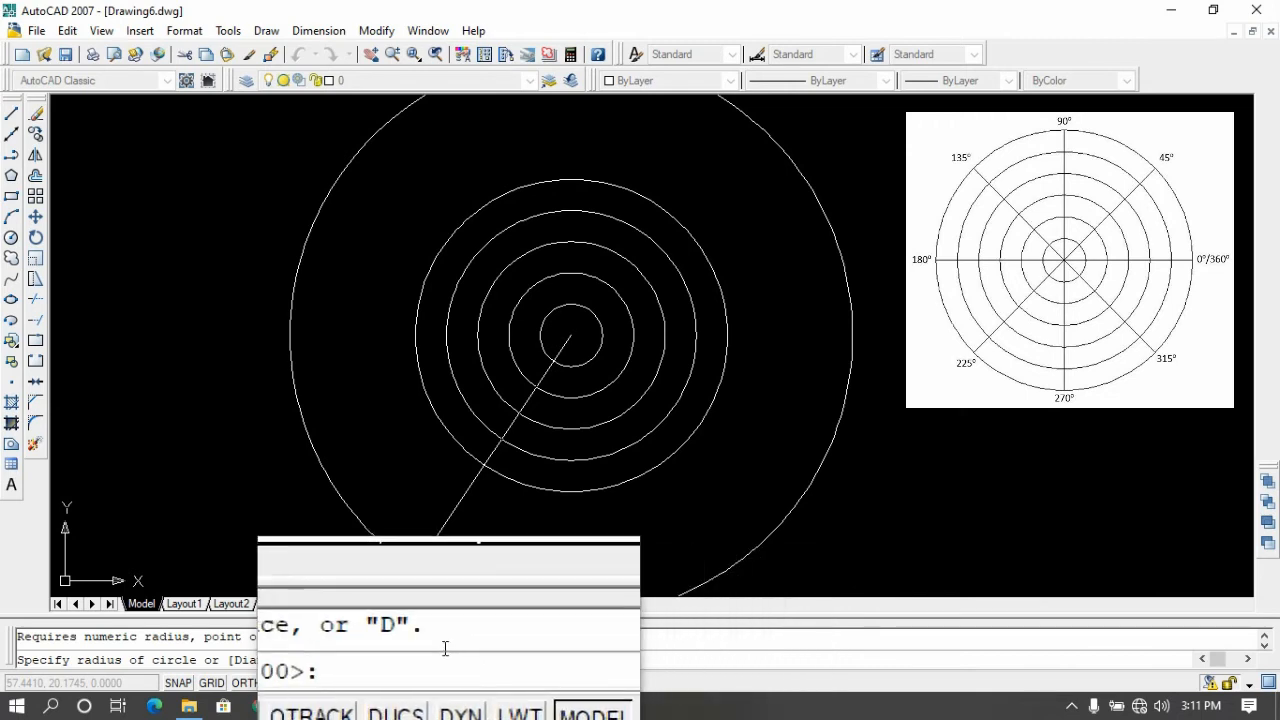
text(18)
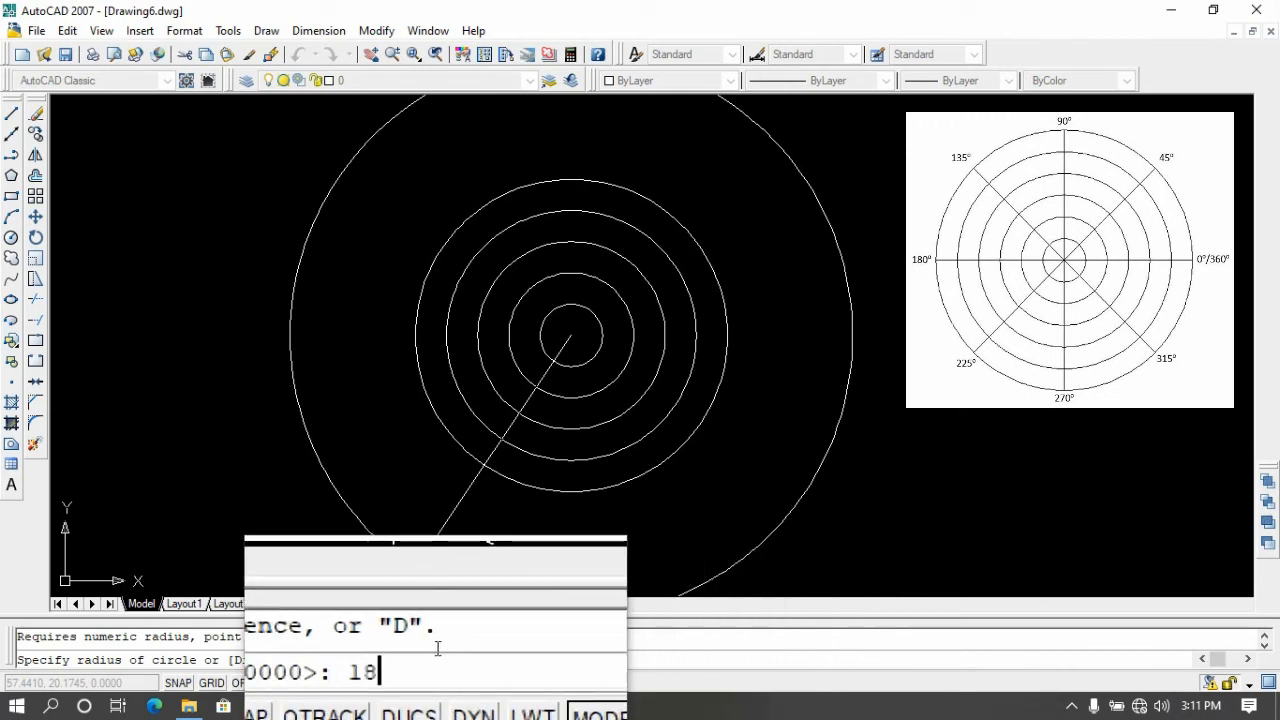
key(Return)
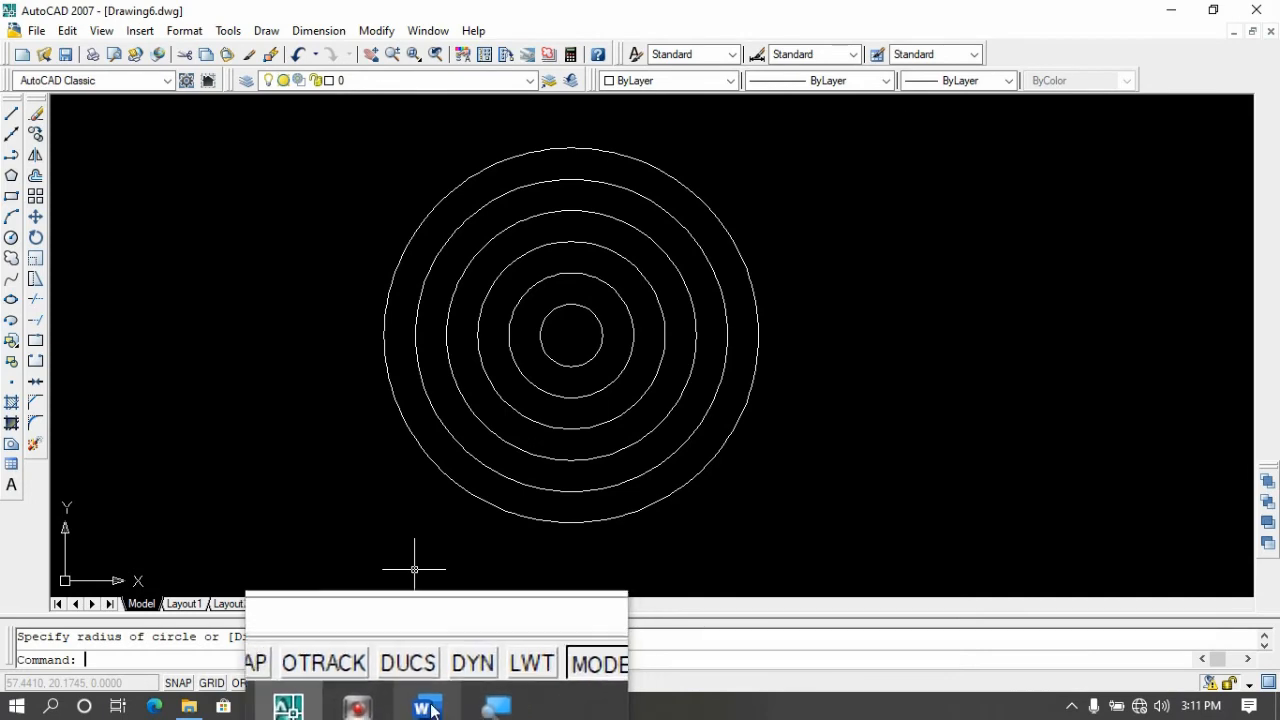
click(430, 707)
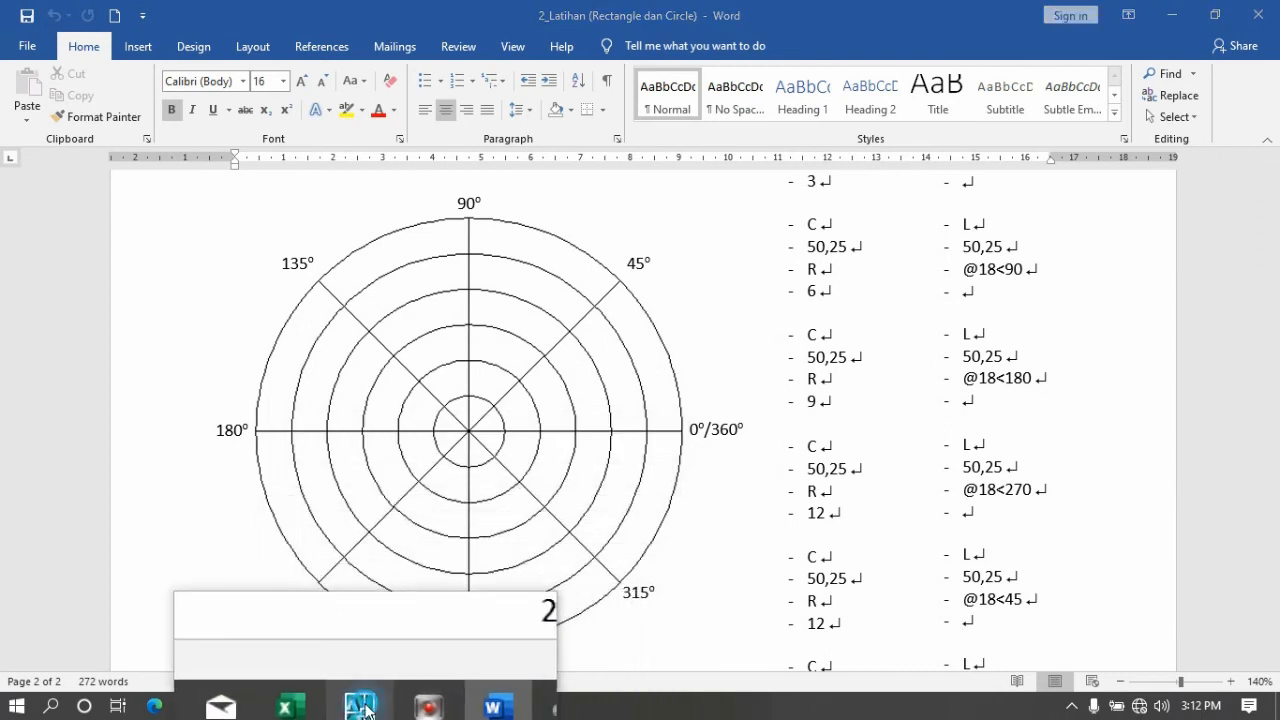
click(365, 708)
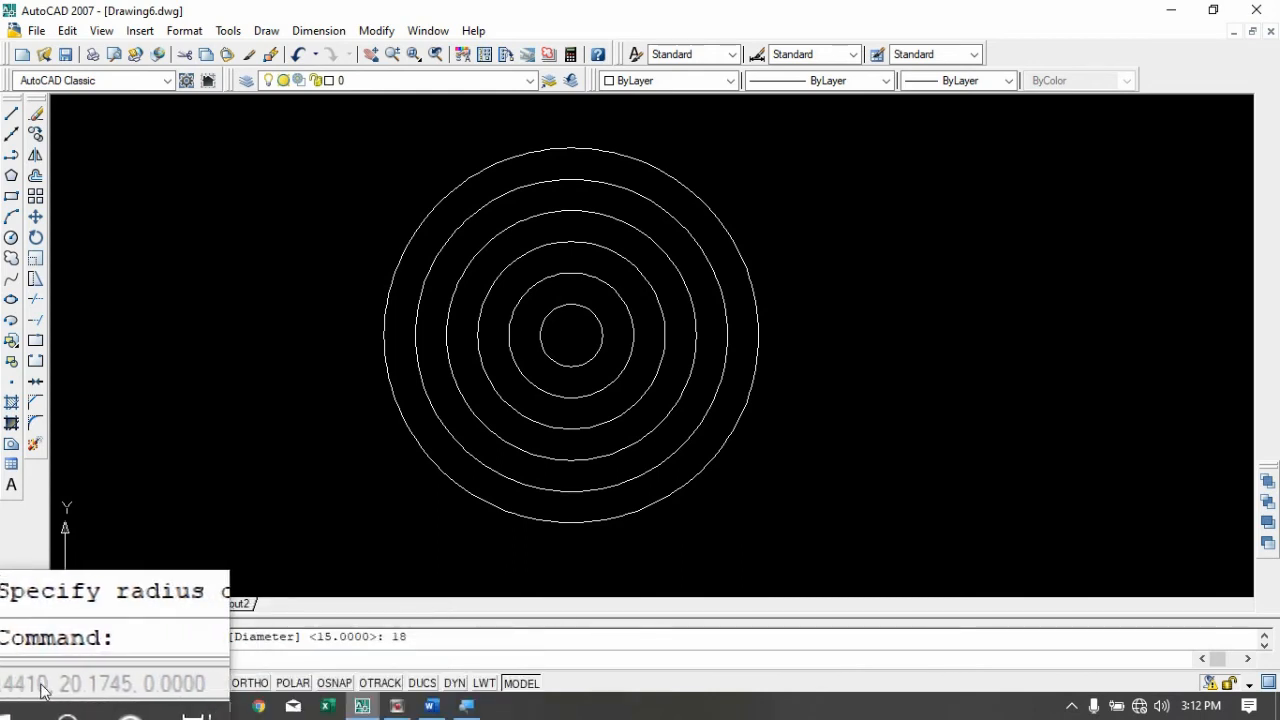
text(l)
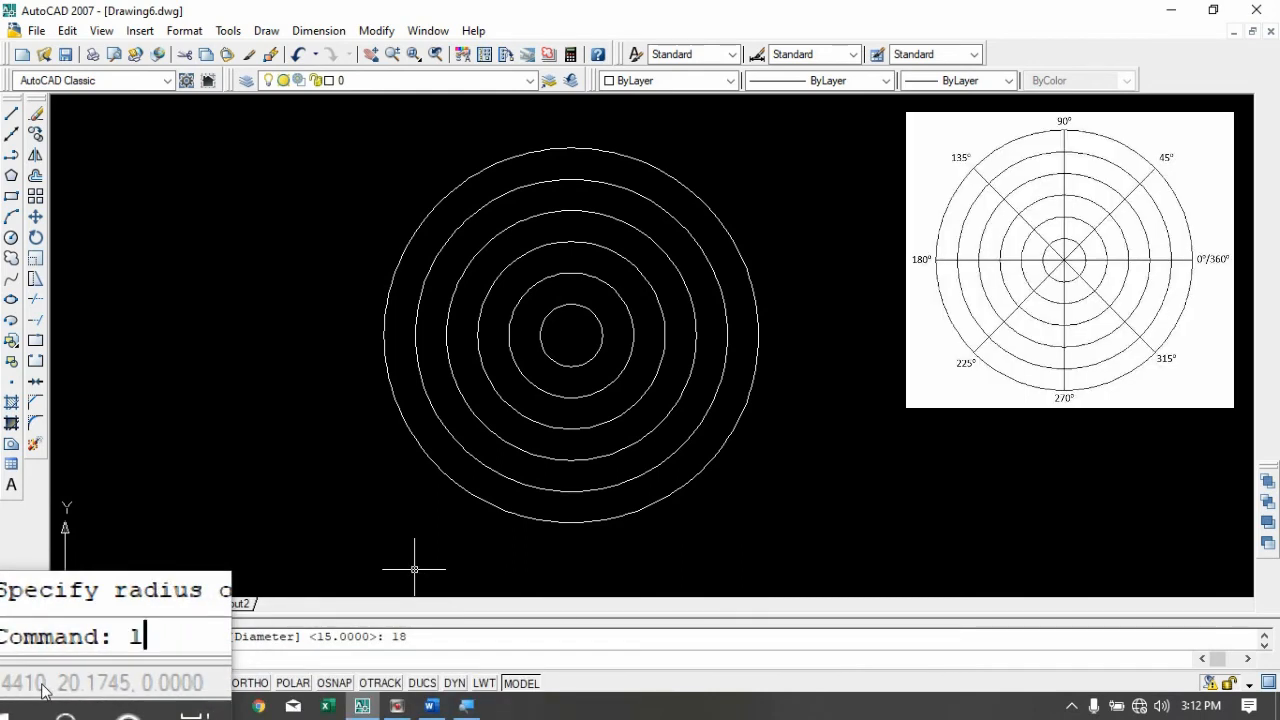
key(Return)
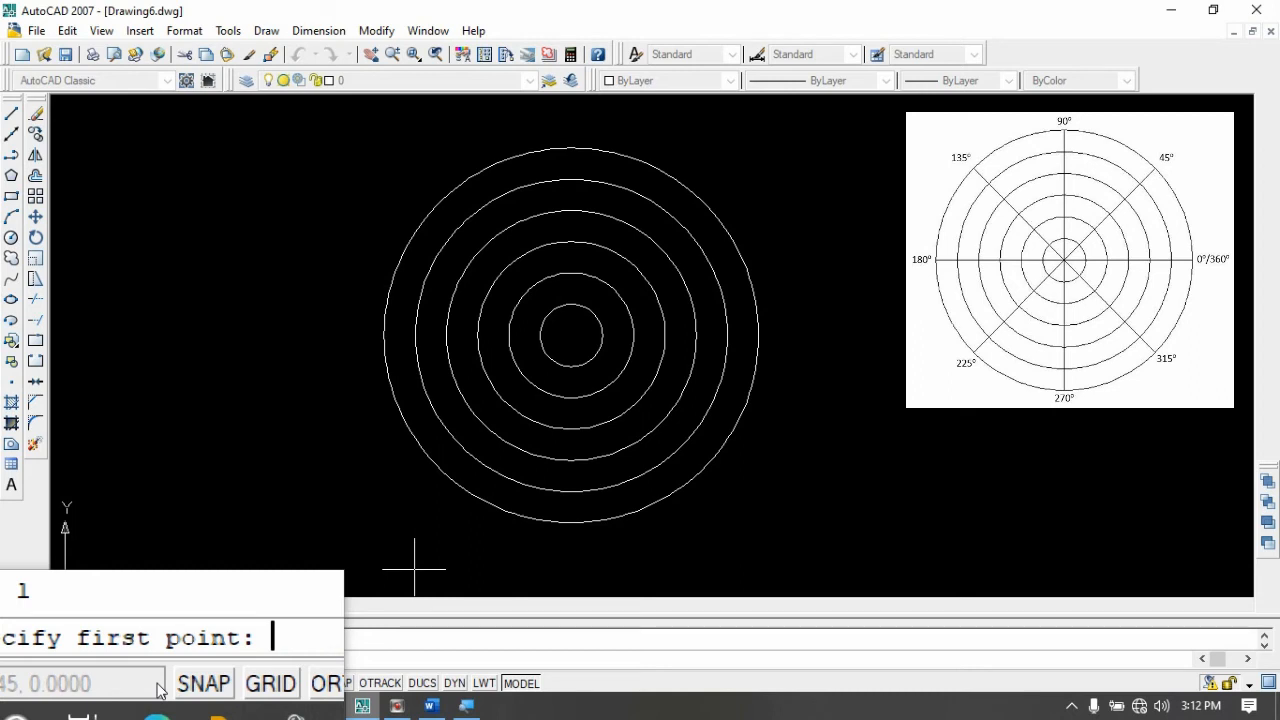
text(50,12)
key(BackSpace)
key(BackSpace)
text(25)
key(Return)
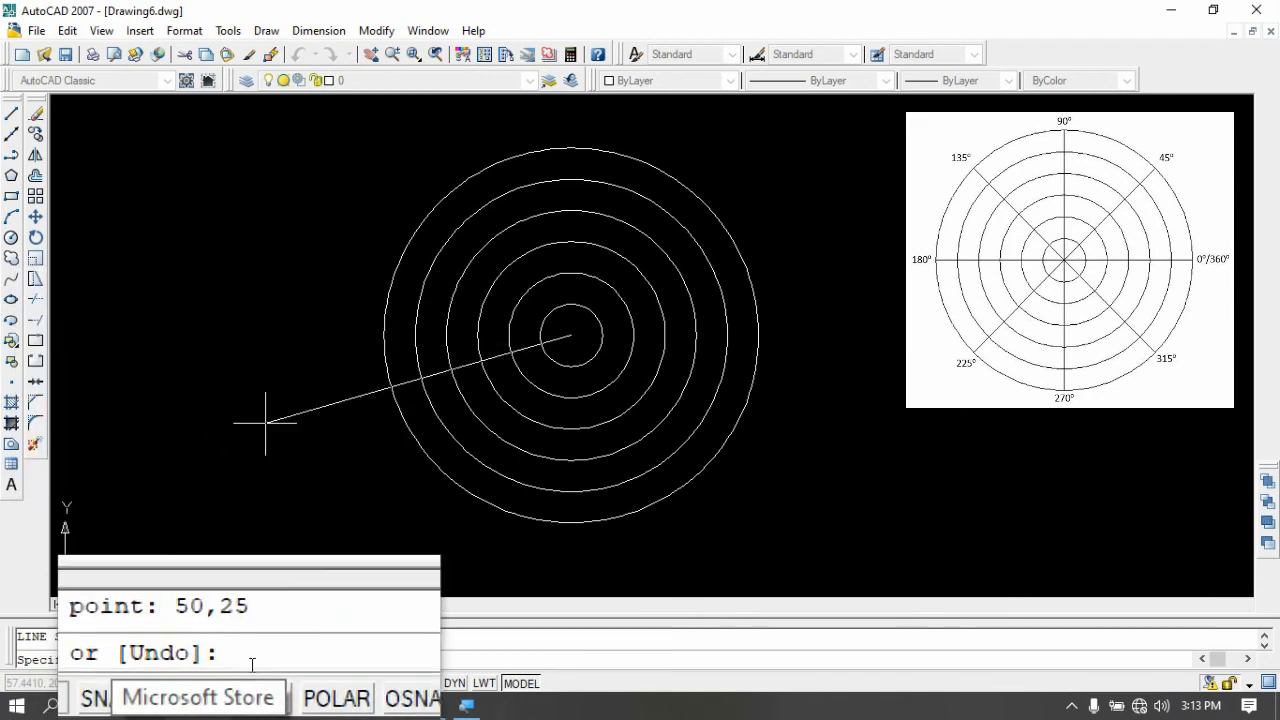
text(@18<)
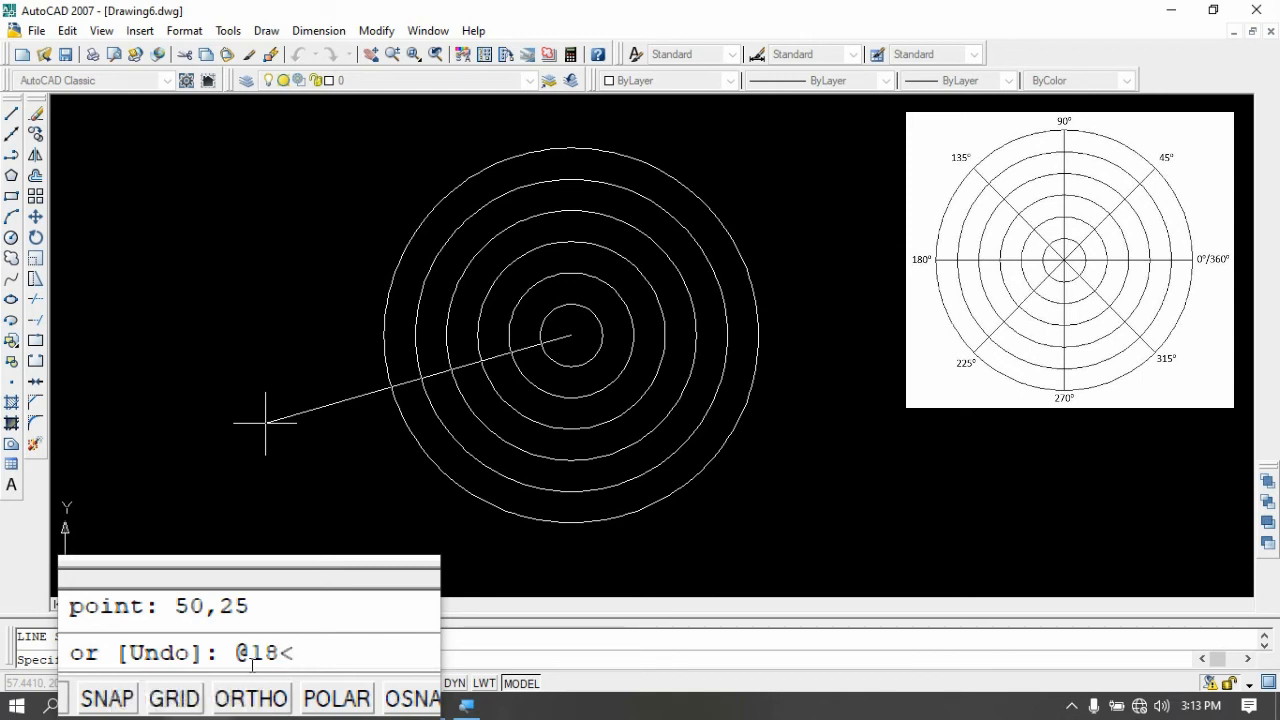
text(0)
key(Return)
key(Return)
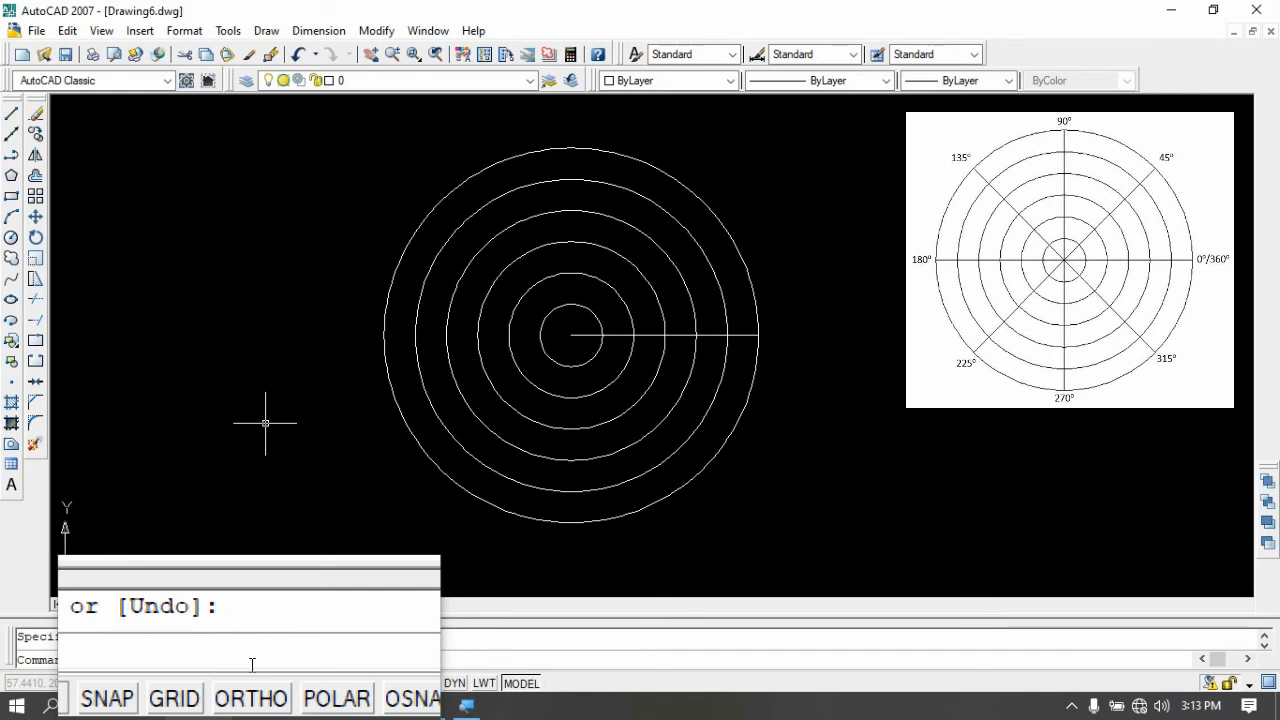
Start the second radial line at the circles' center point, 50,25
key(Return)
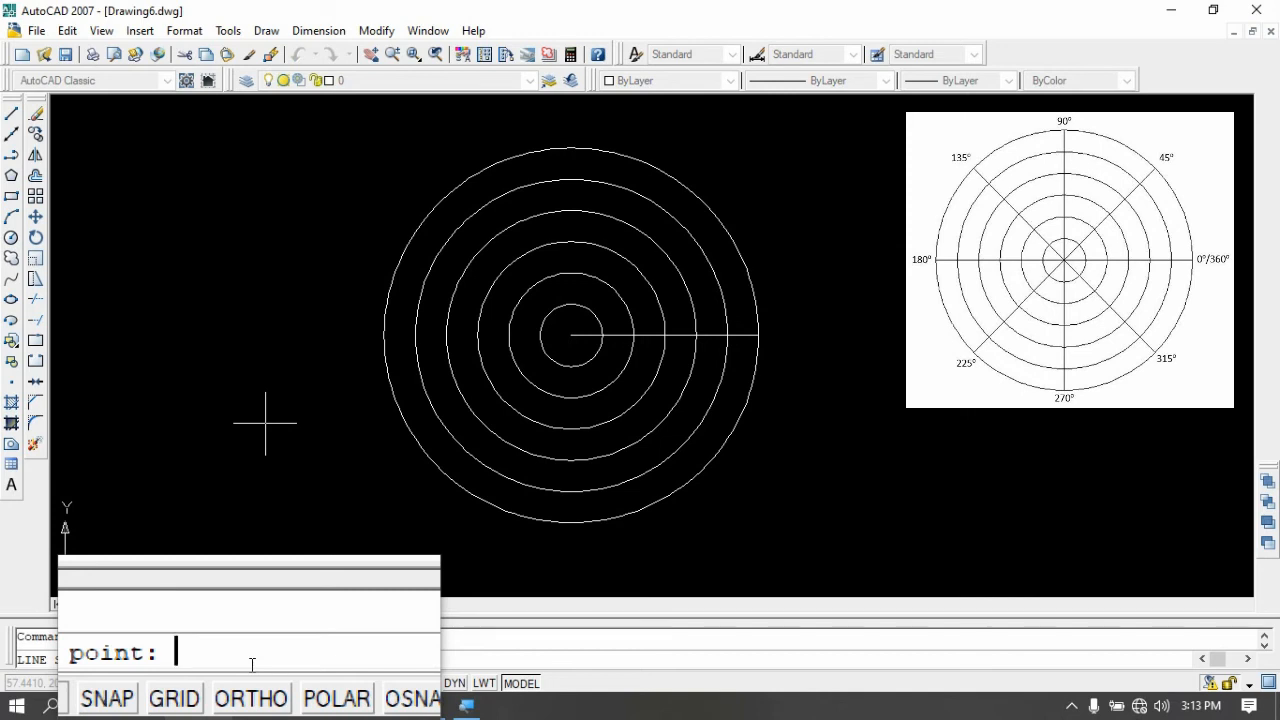
text(50,25)
key(Return)
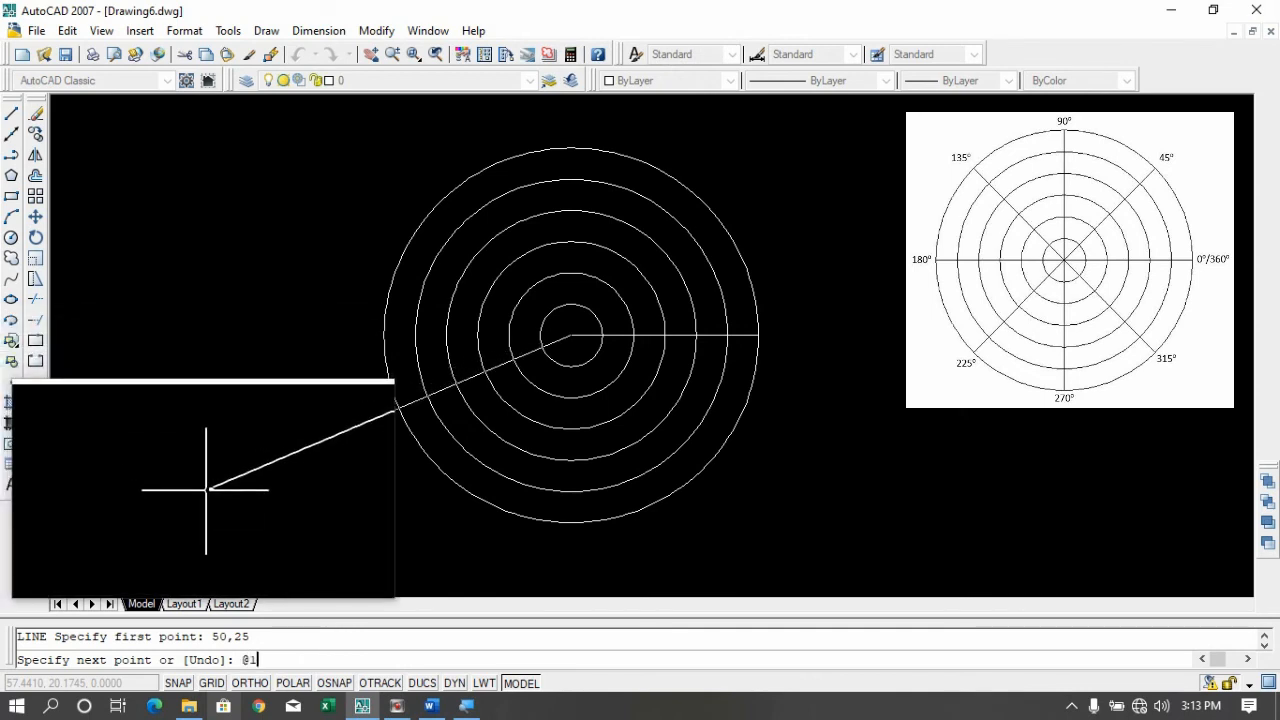
text(,90)
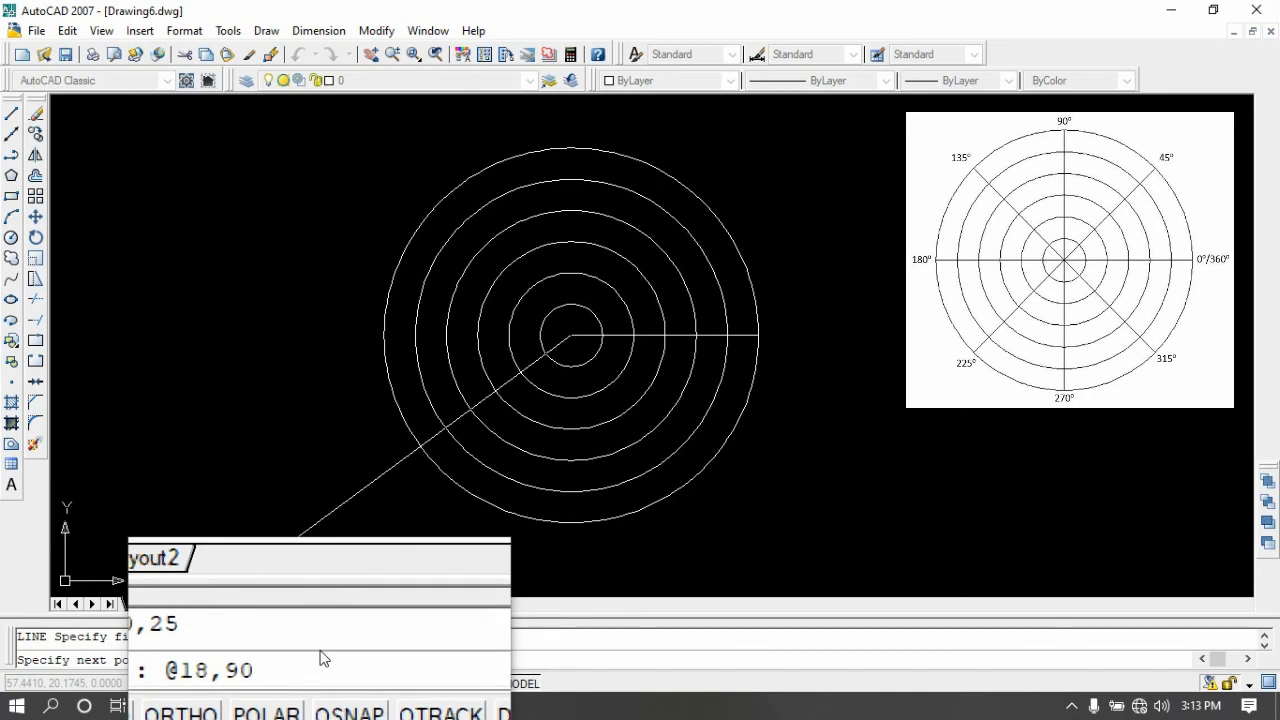
key(Return)
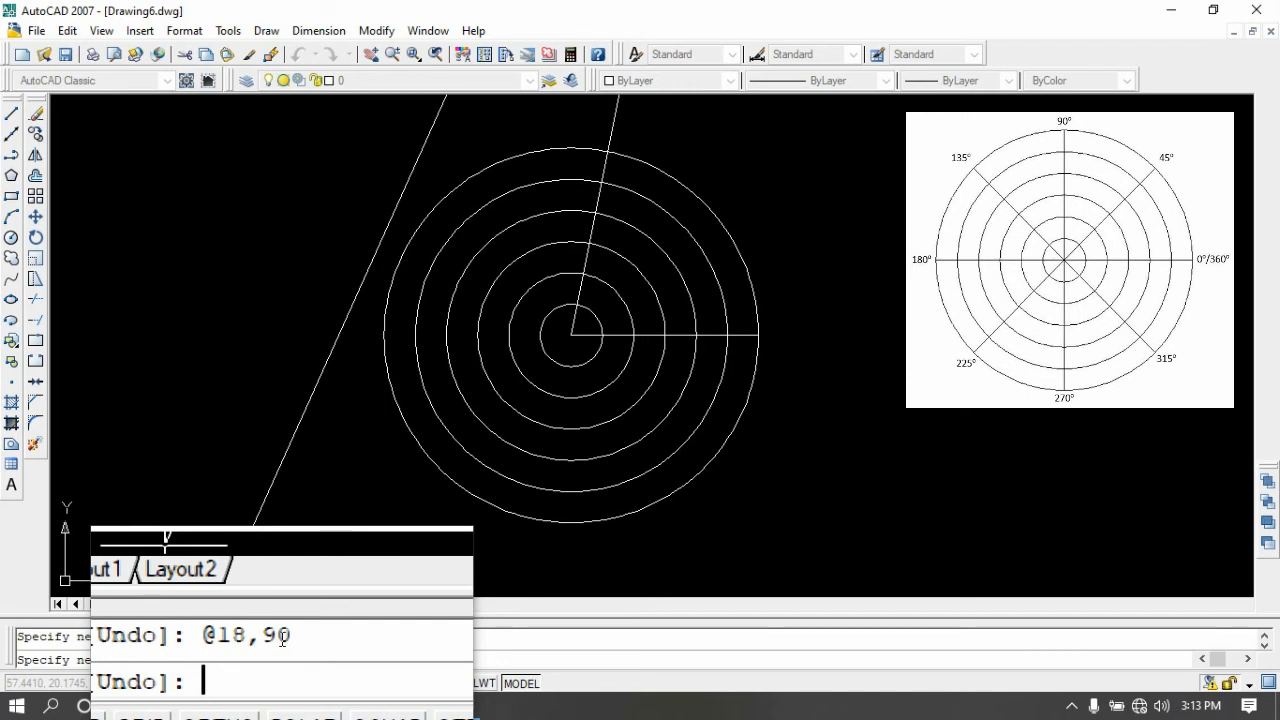
text(u)
key(Return)
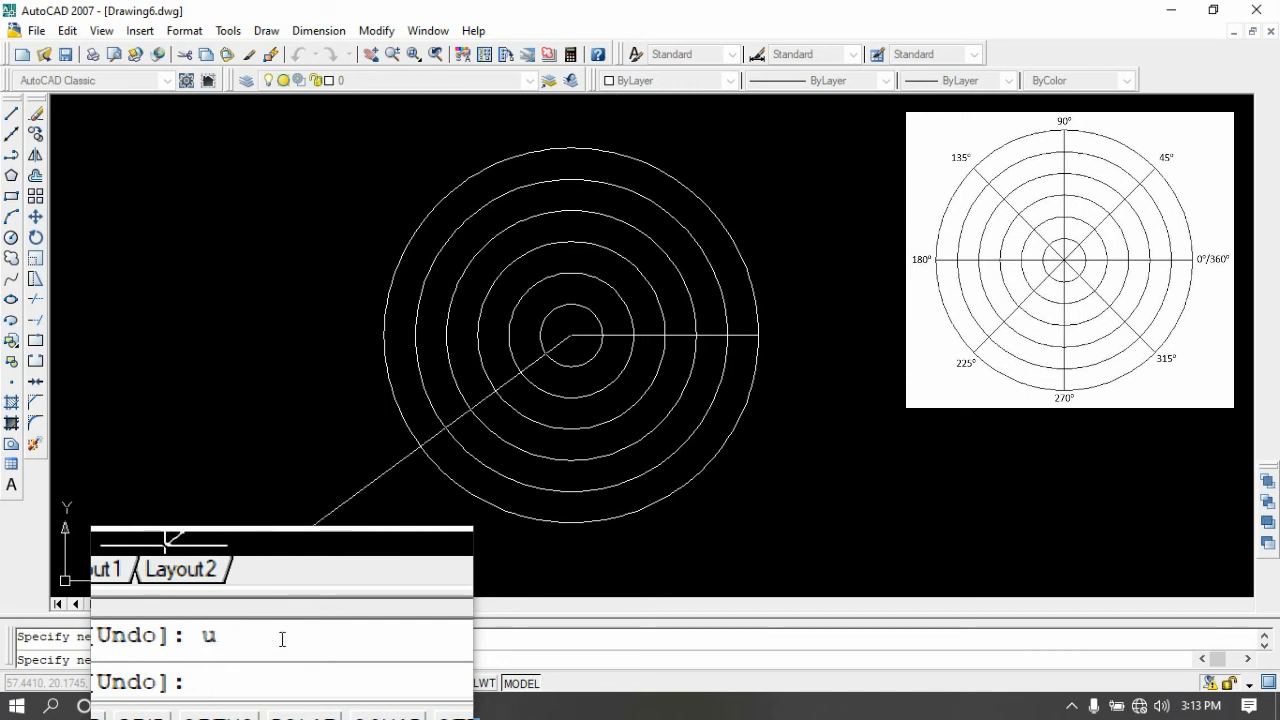
text(@18)
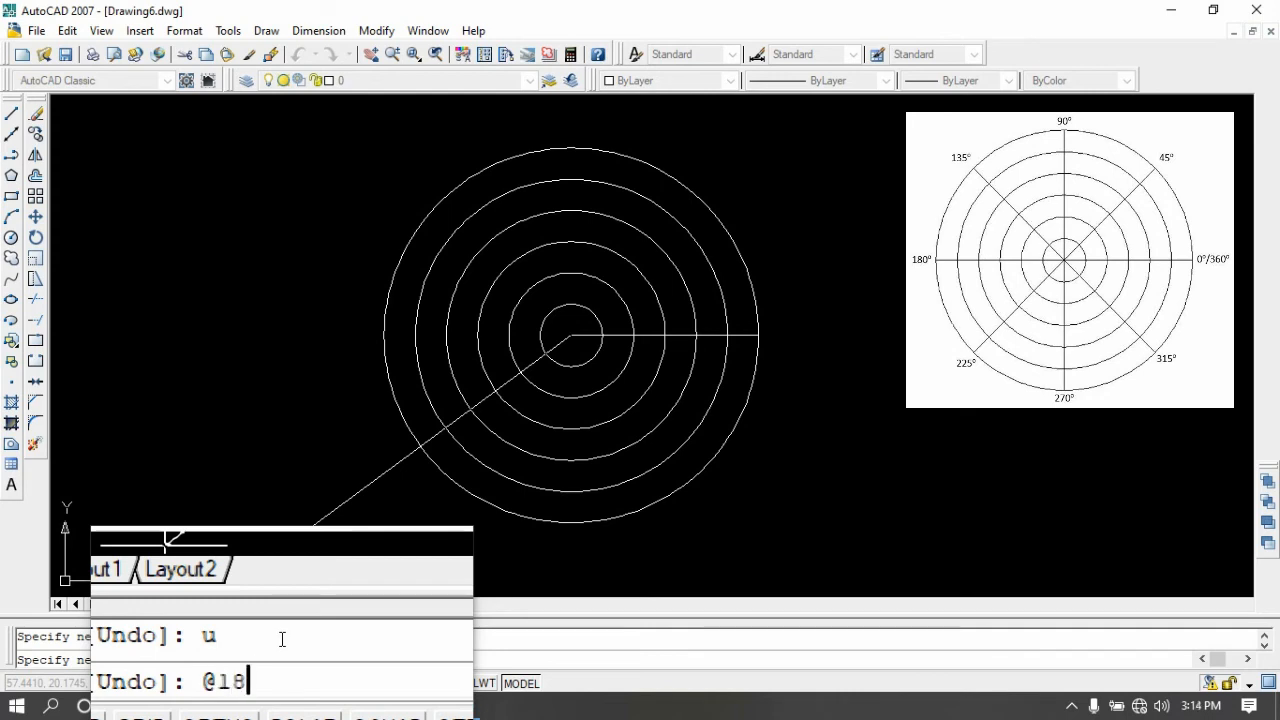
text(<90)
key(Return)
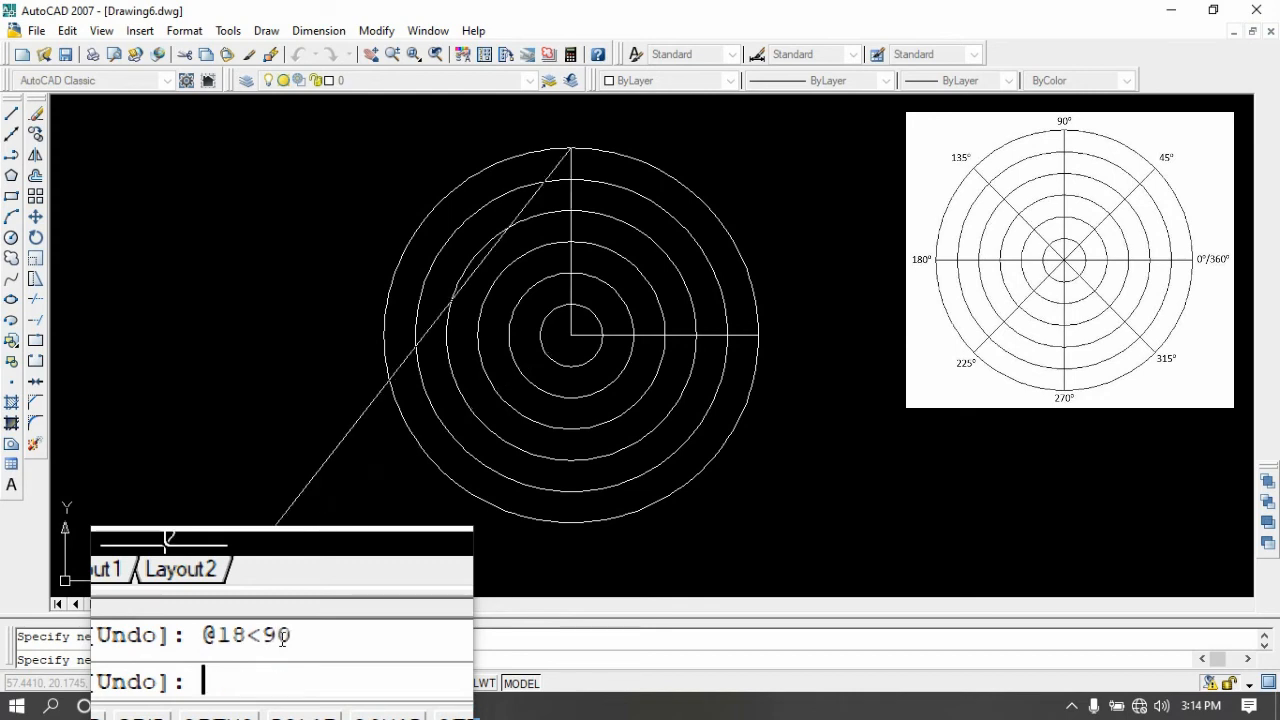
key(Return)
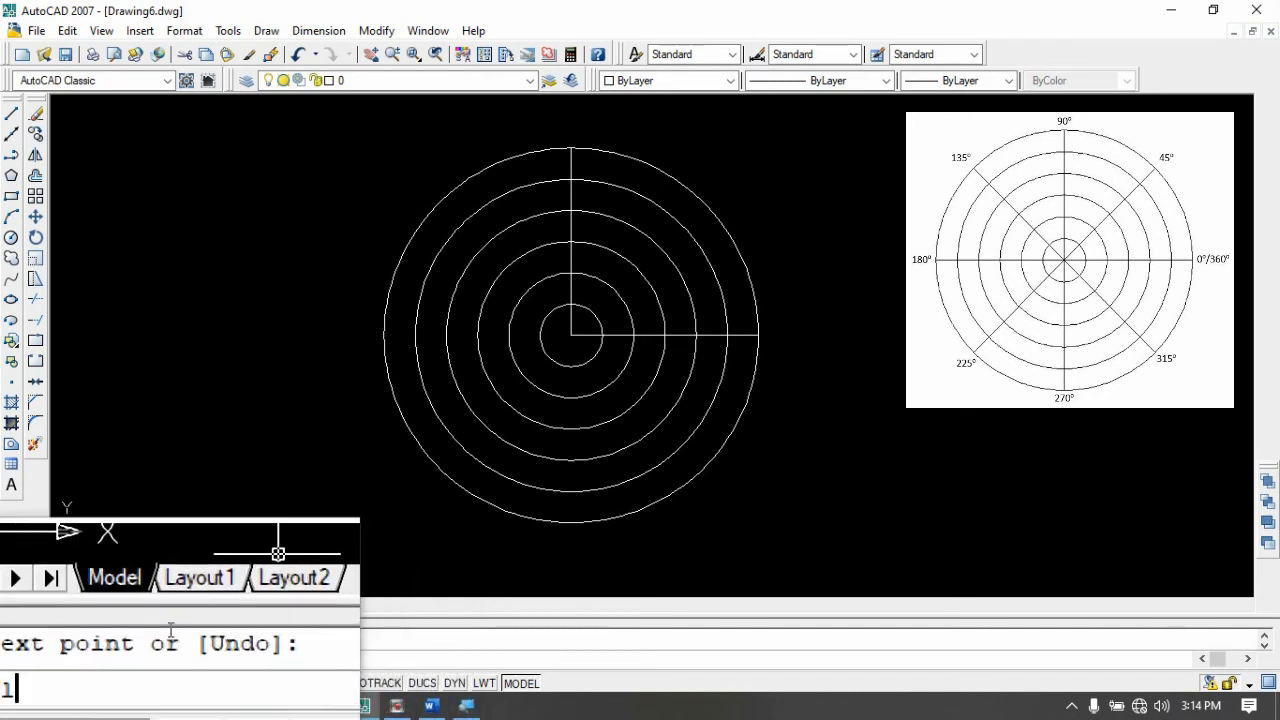
text(l)
key(Return)
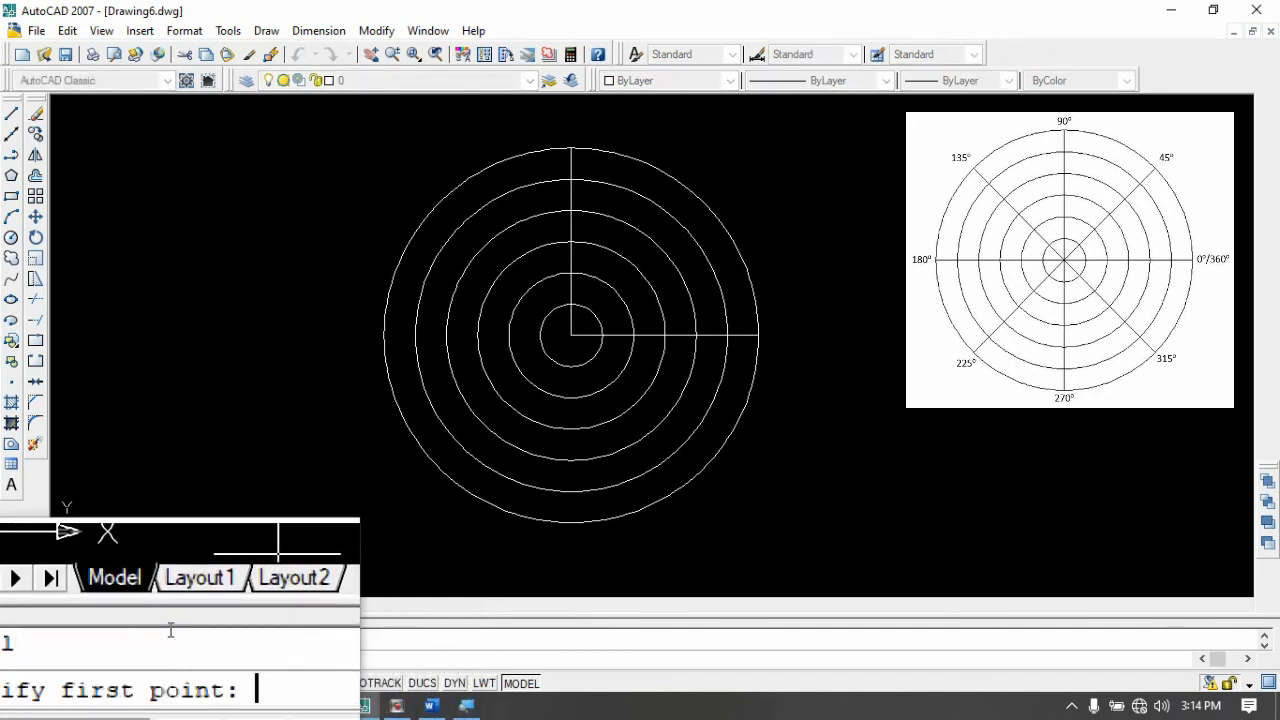
text(50,25)
key(Return)
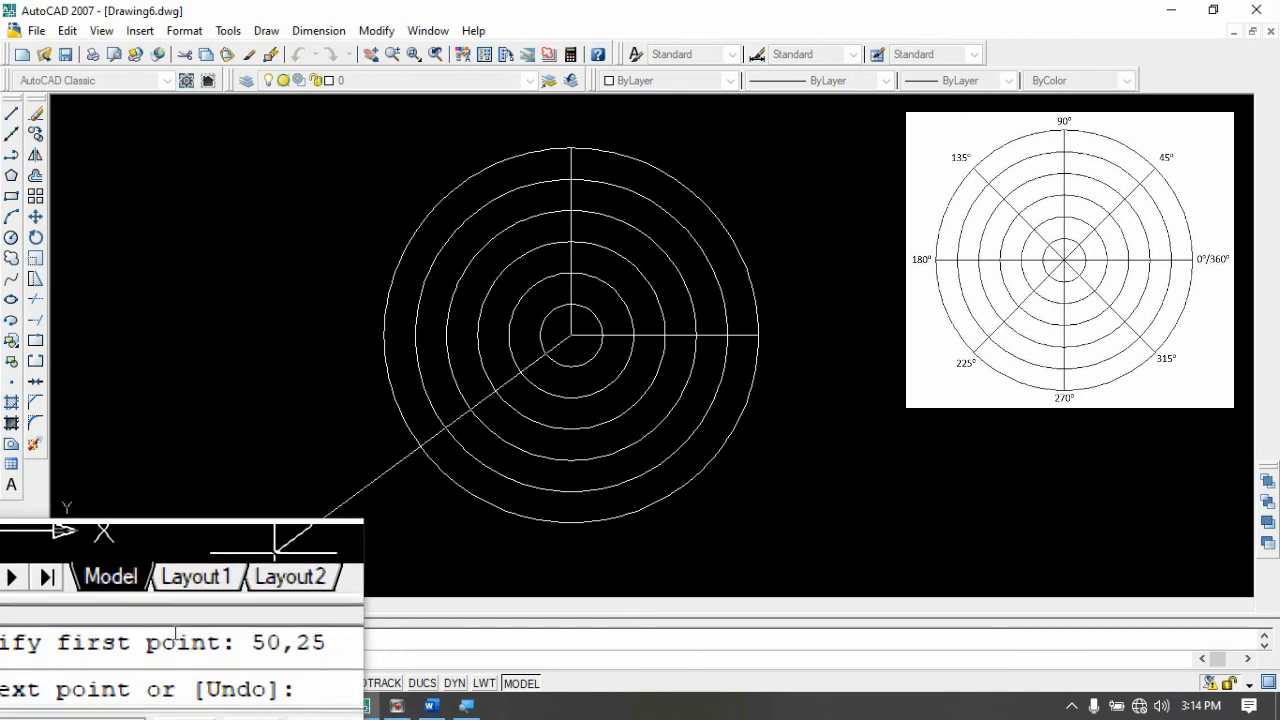
text(@18)
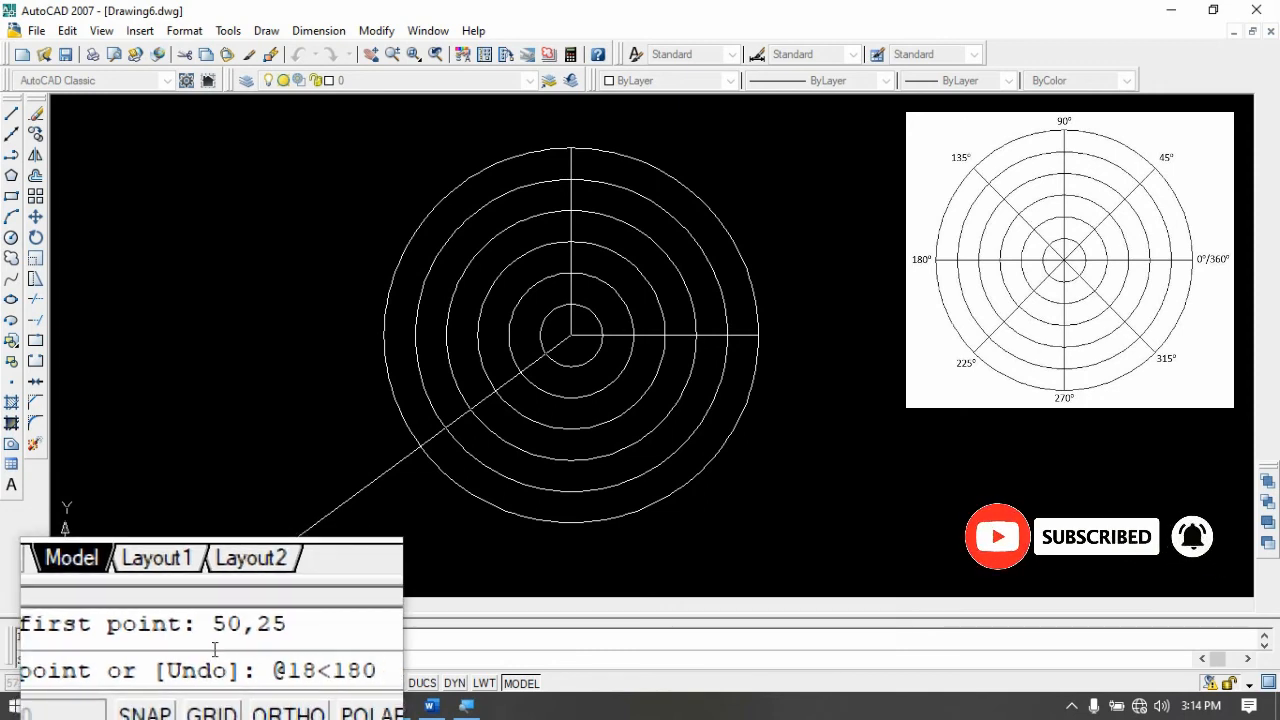
text(<180)
key(Return)
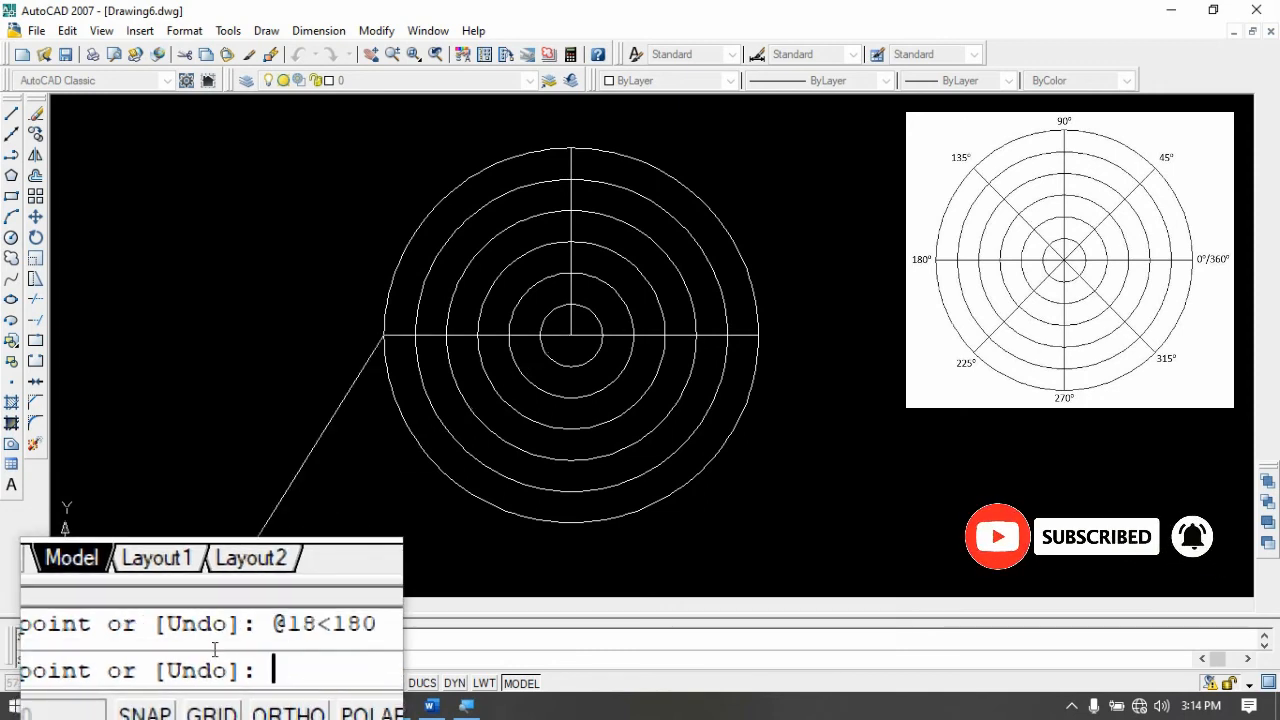
key(ctrl+z)
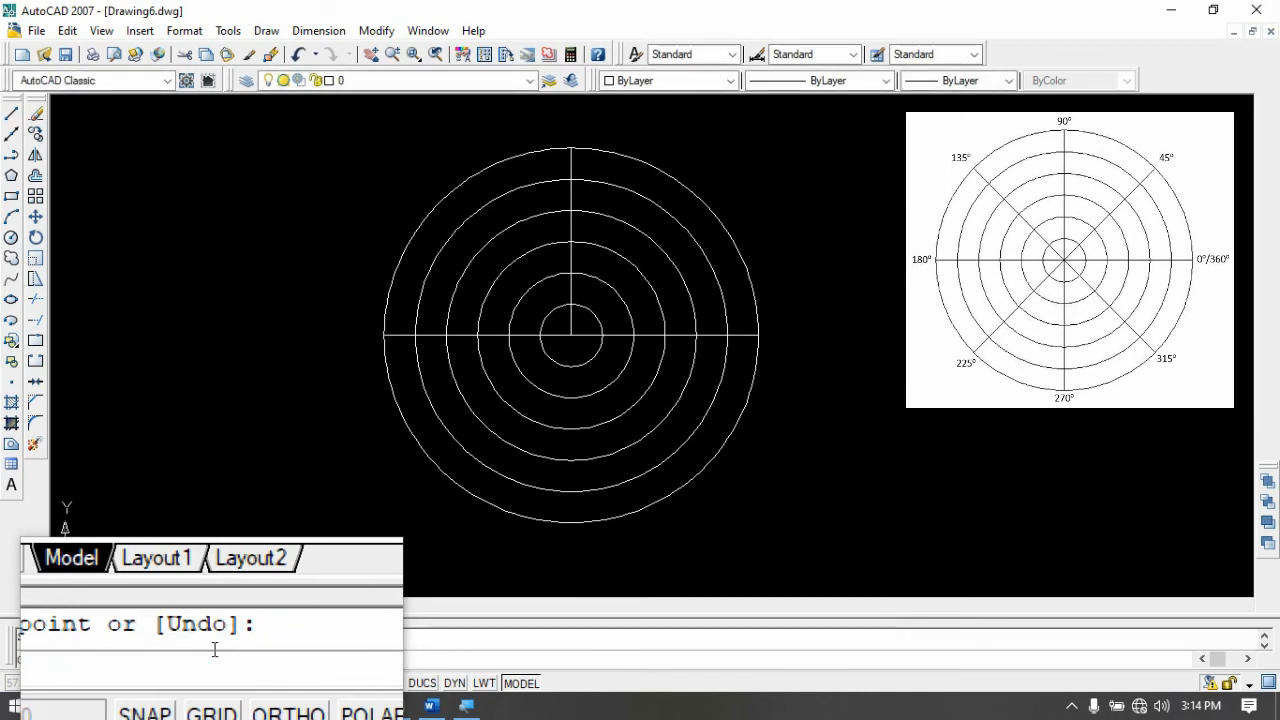
key(Return)
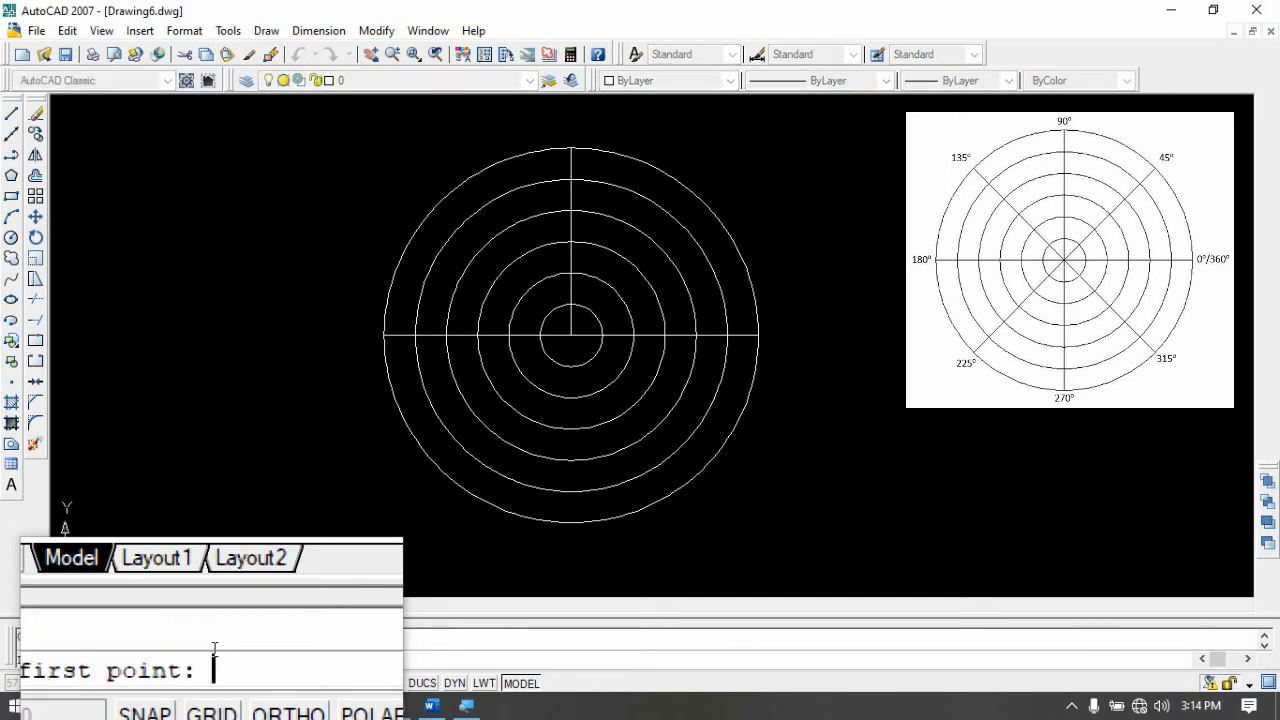
text(50,2)
text(5)
key(Return)
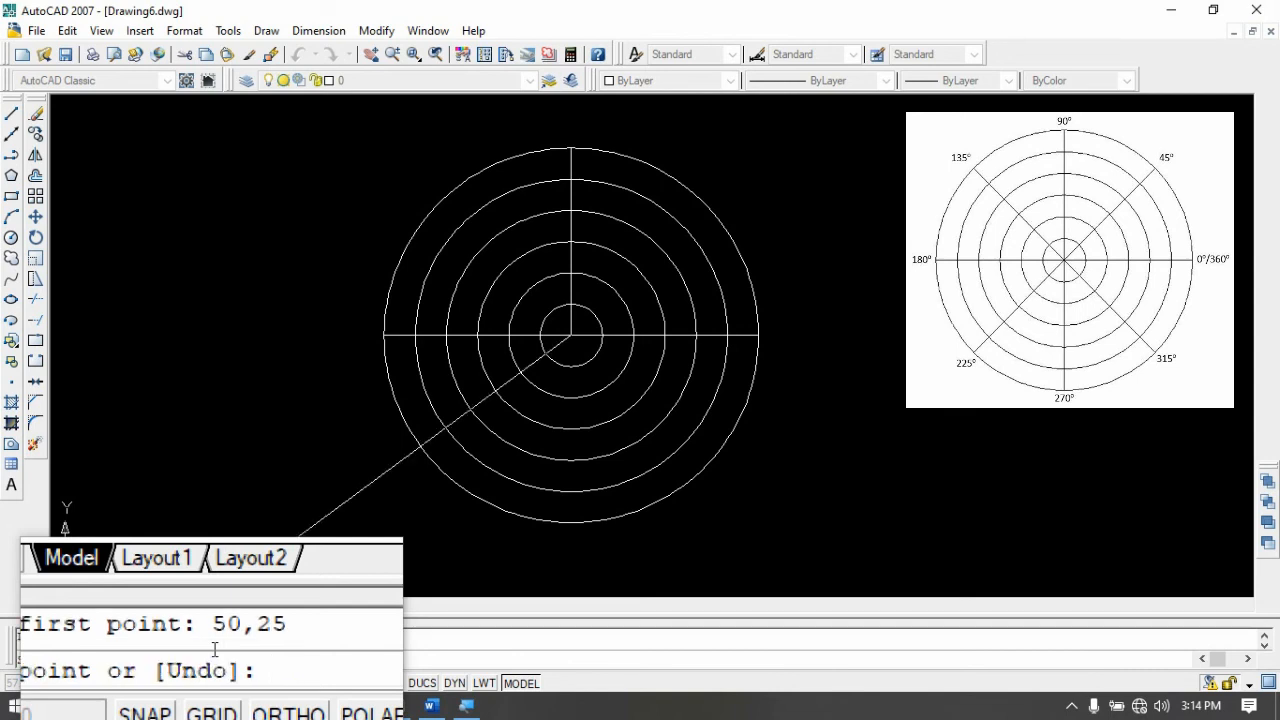
text(@18<2)
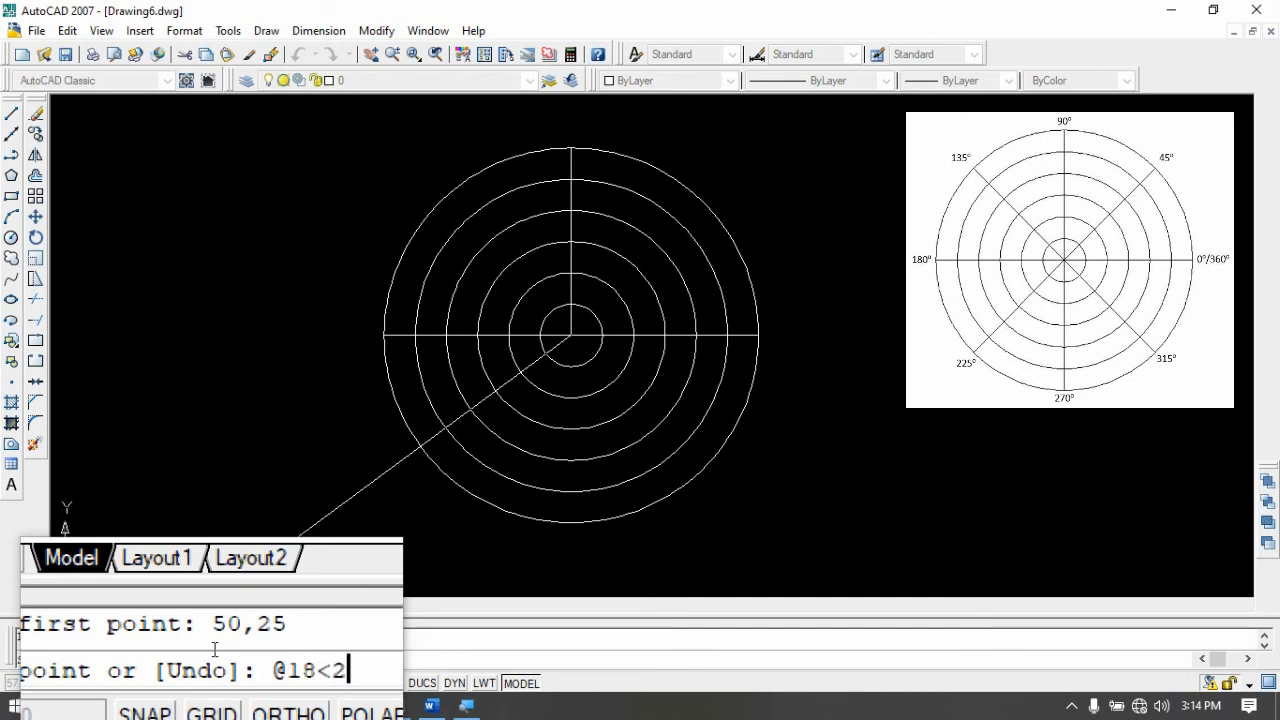
text(70)
key(Return)
key(Return)
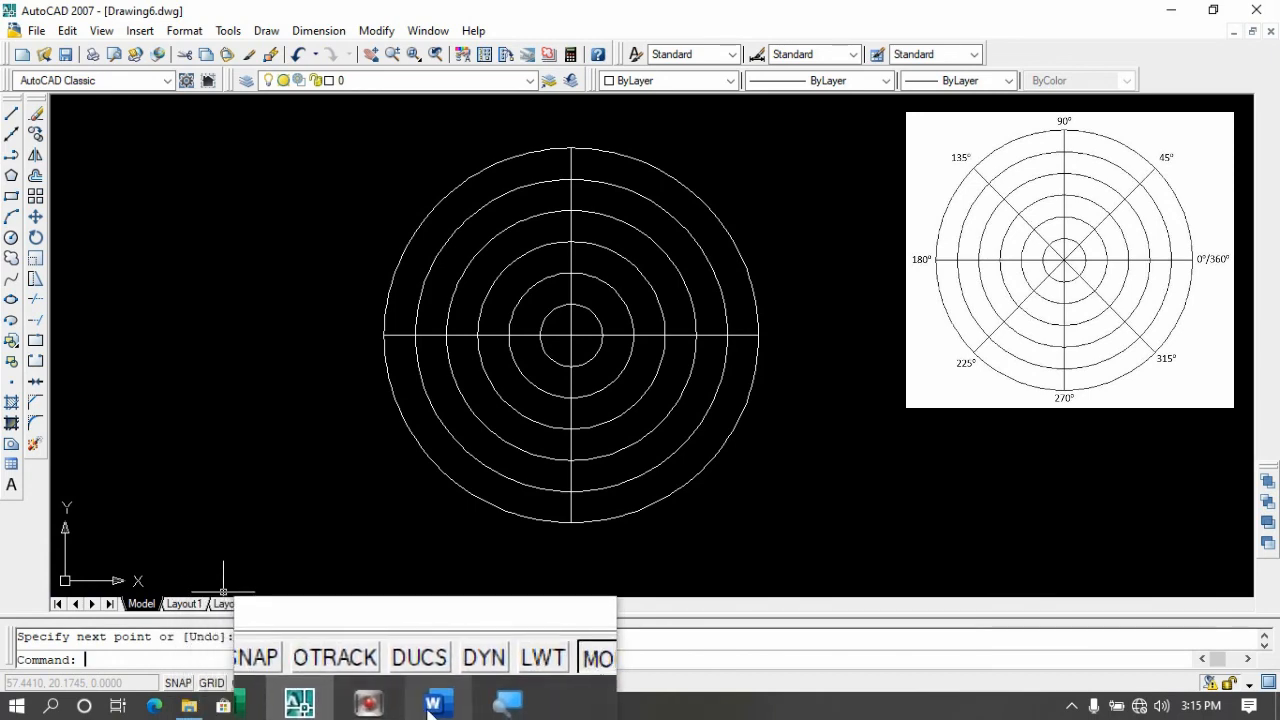
click(430, 705)
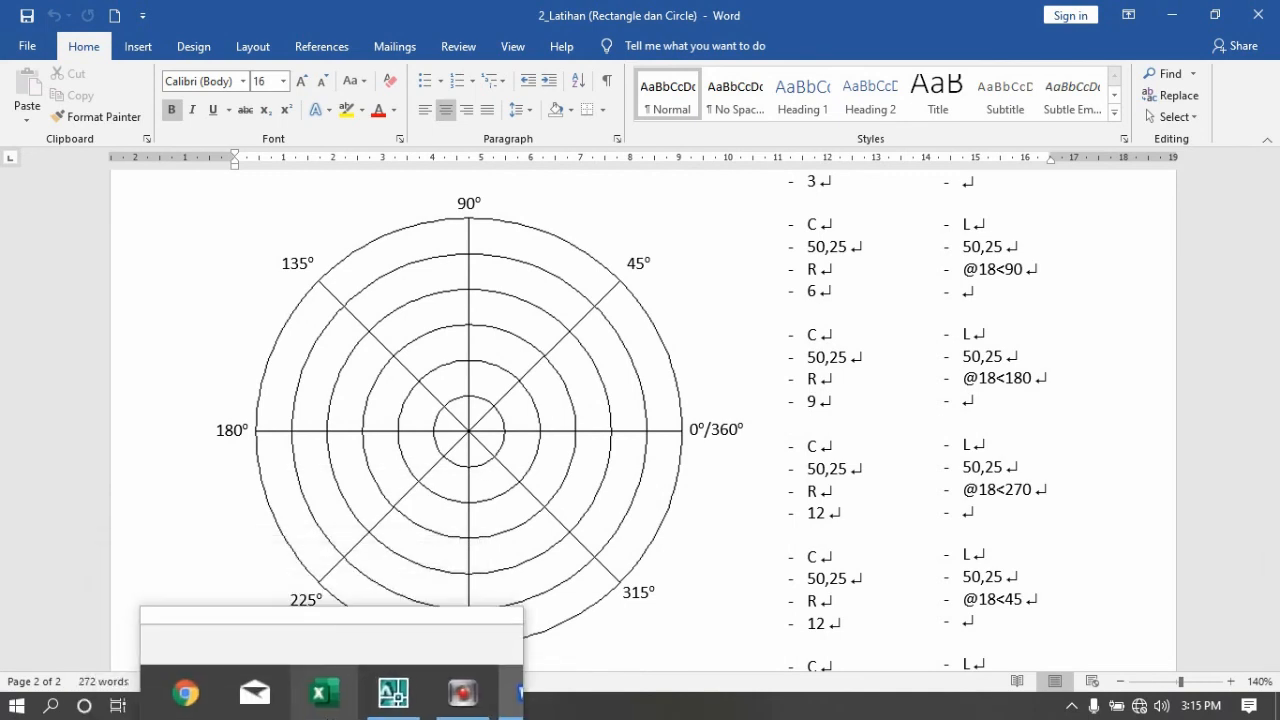
click(363, 706)
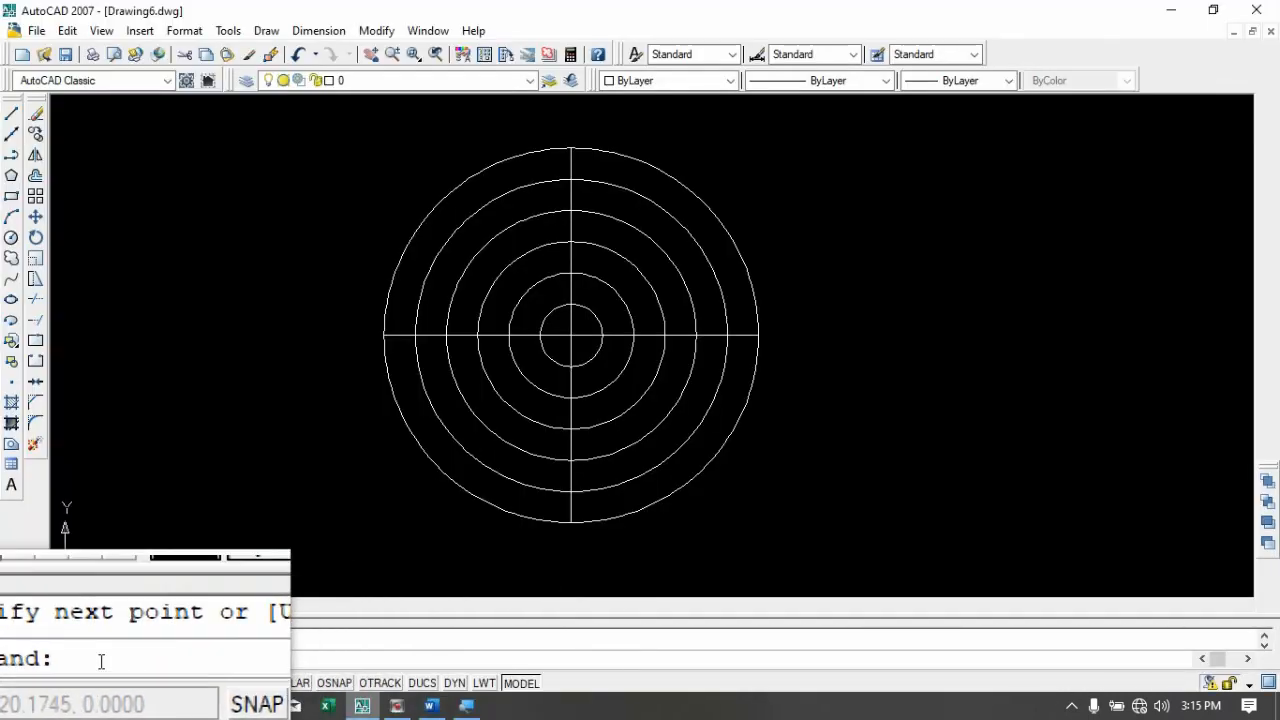
text(l)
key(Return)
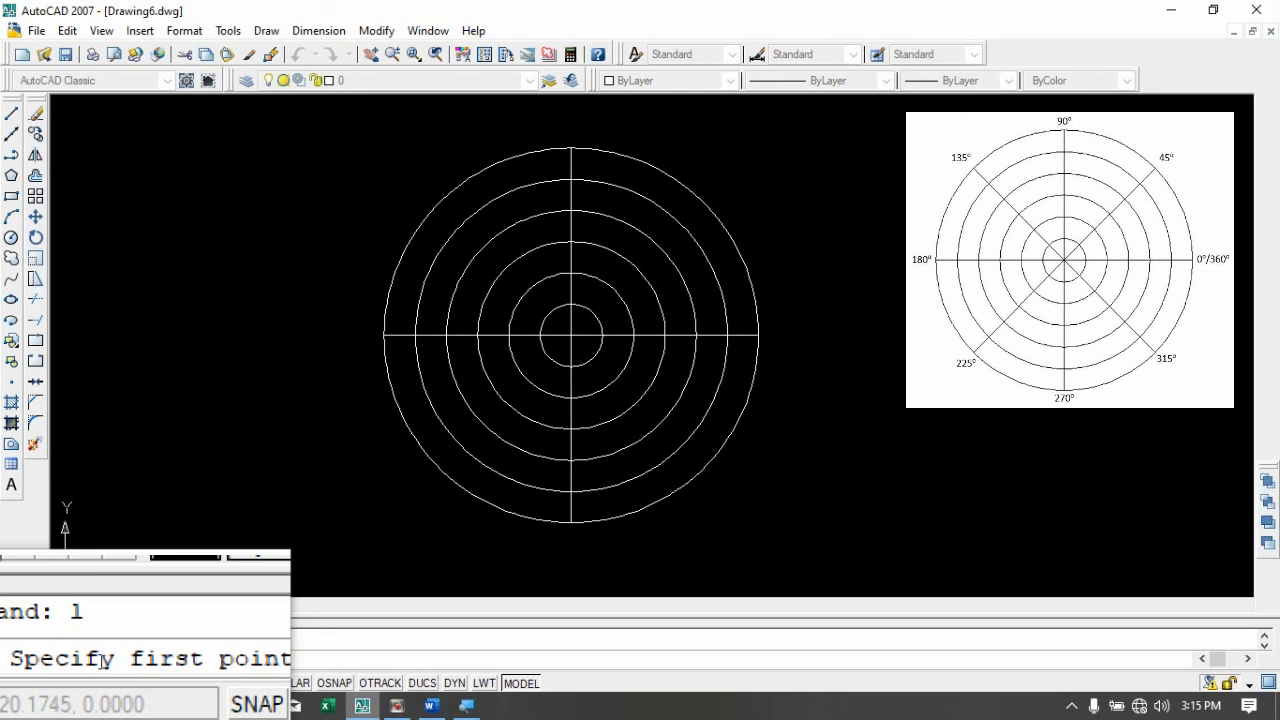
key(Return)
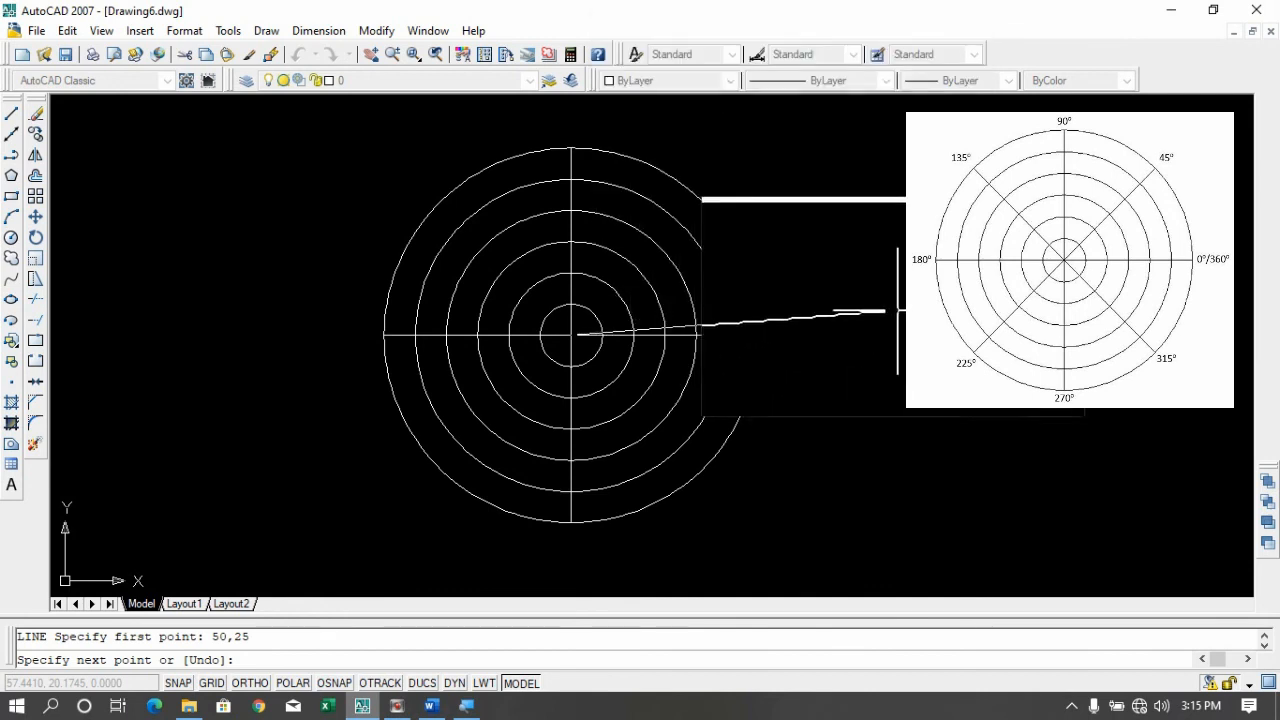
text(@18)
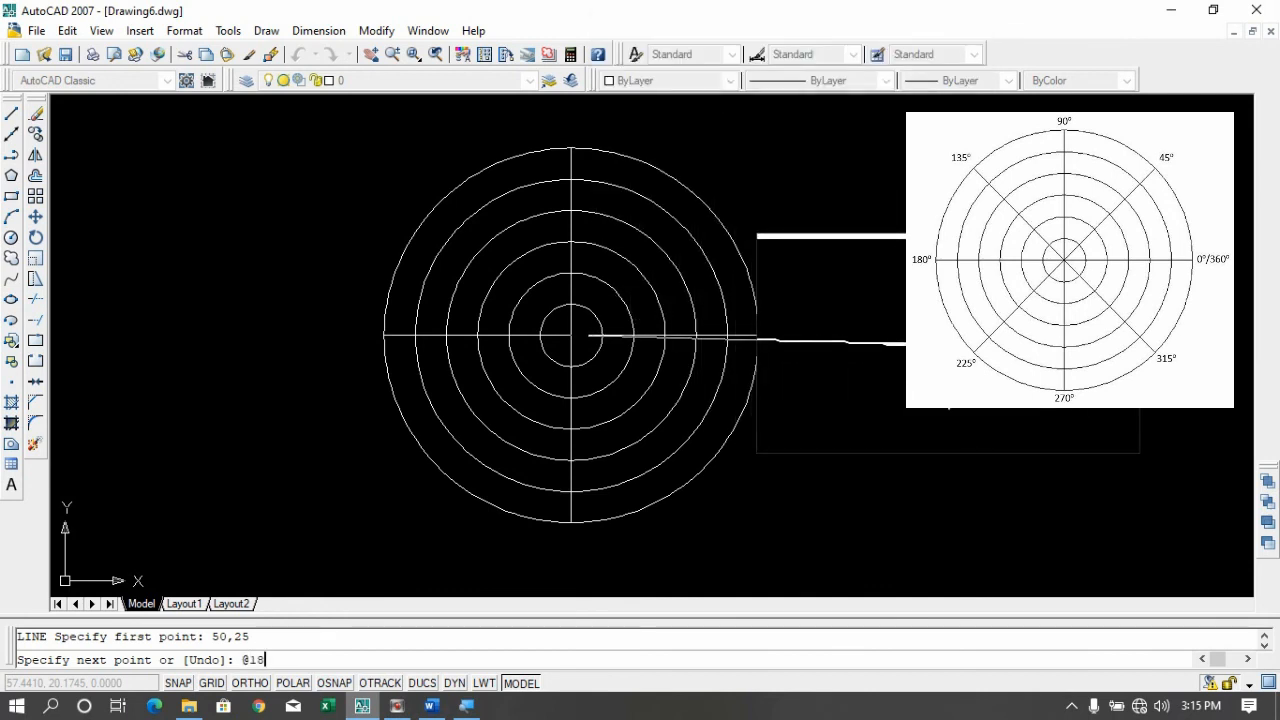
text(<45)
key(Return)
key(Return)
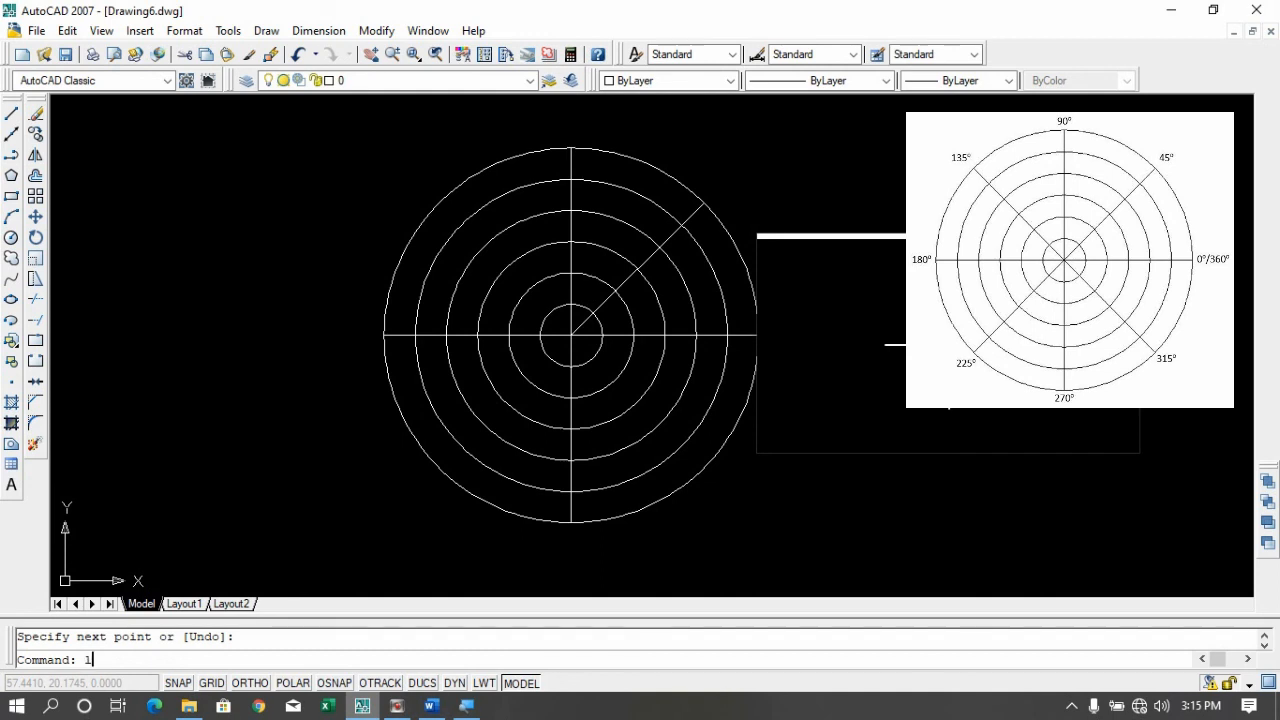
key(Return)
text(5)
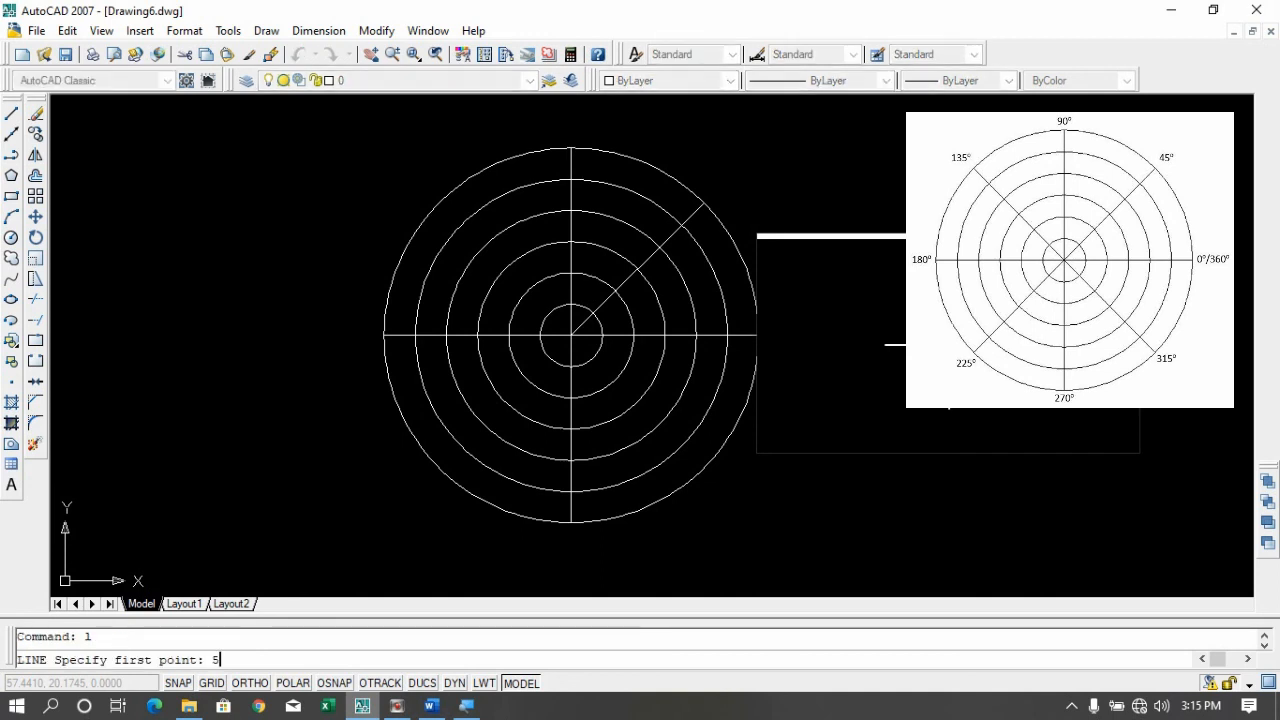
text(0,25)
key(Return)
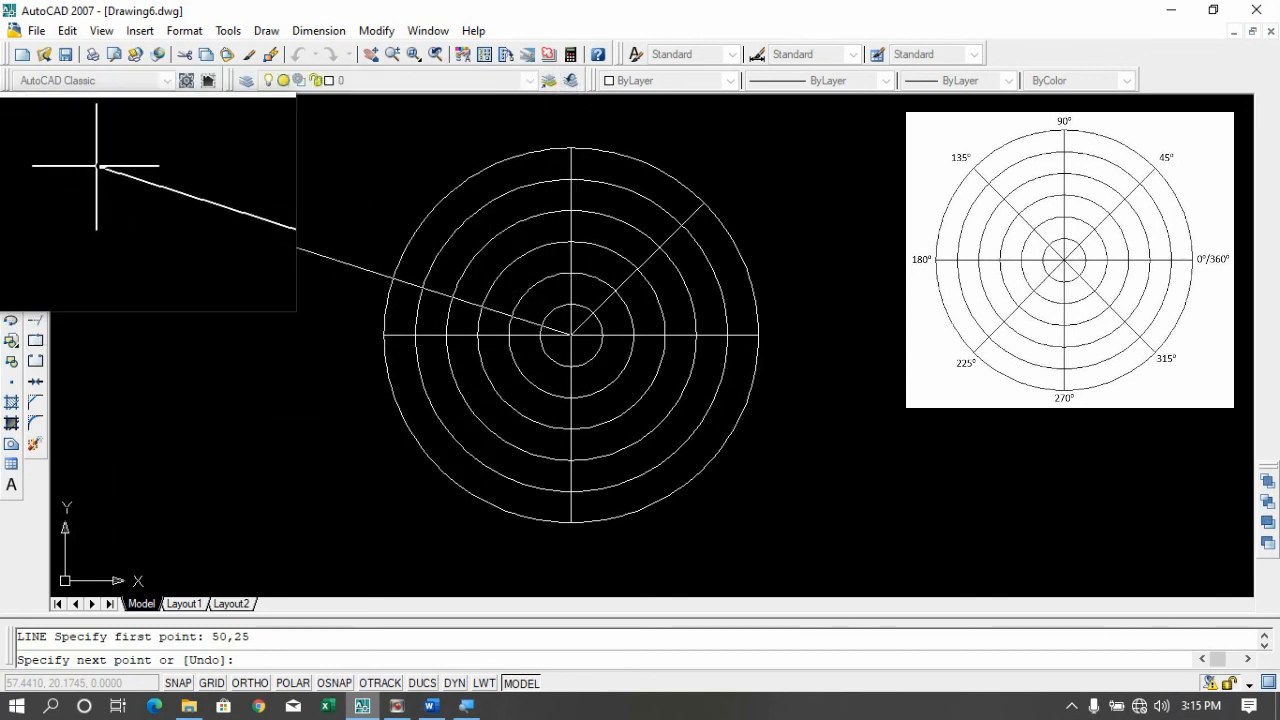
text(@18)
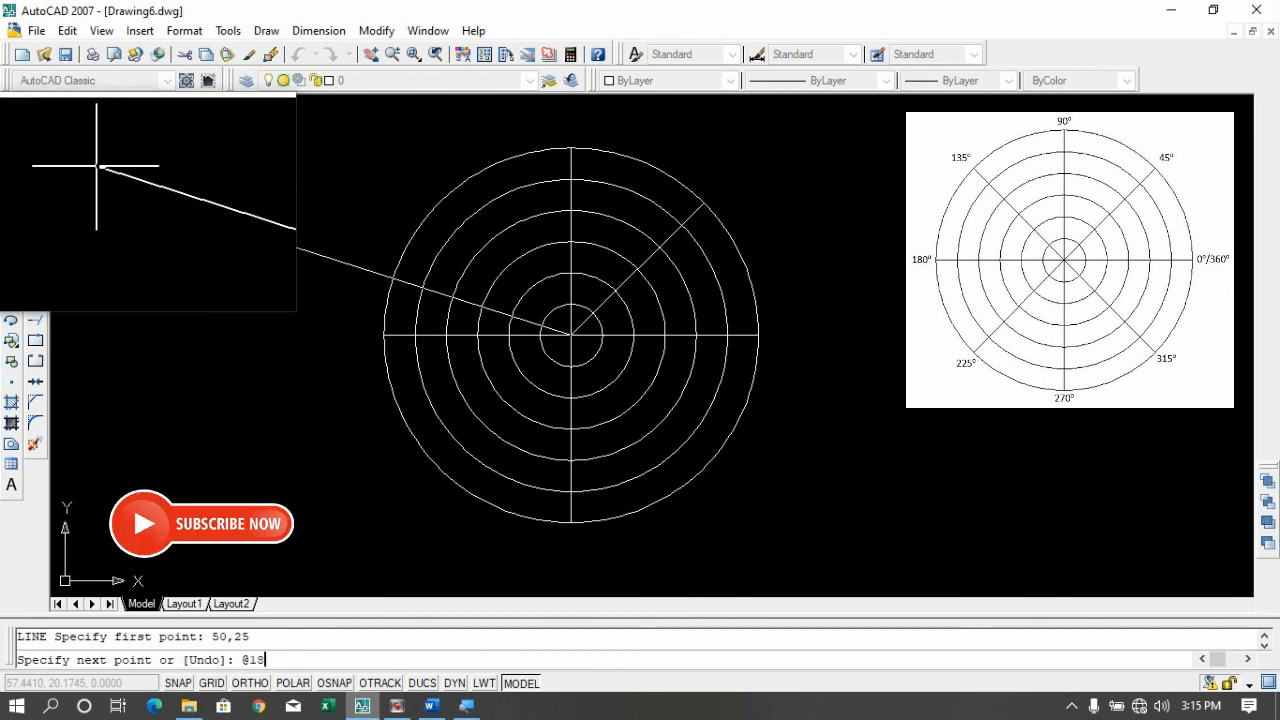
text(<135)
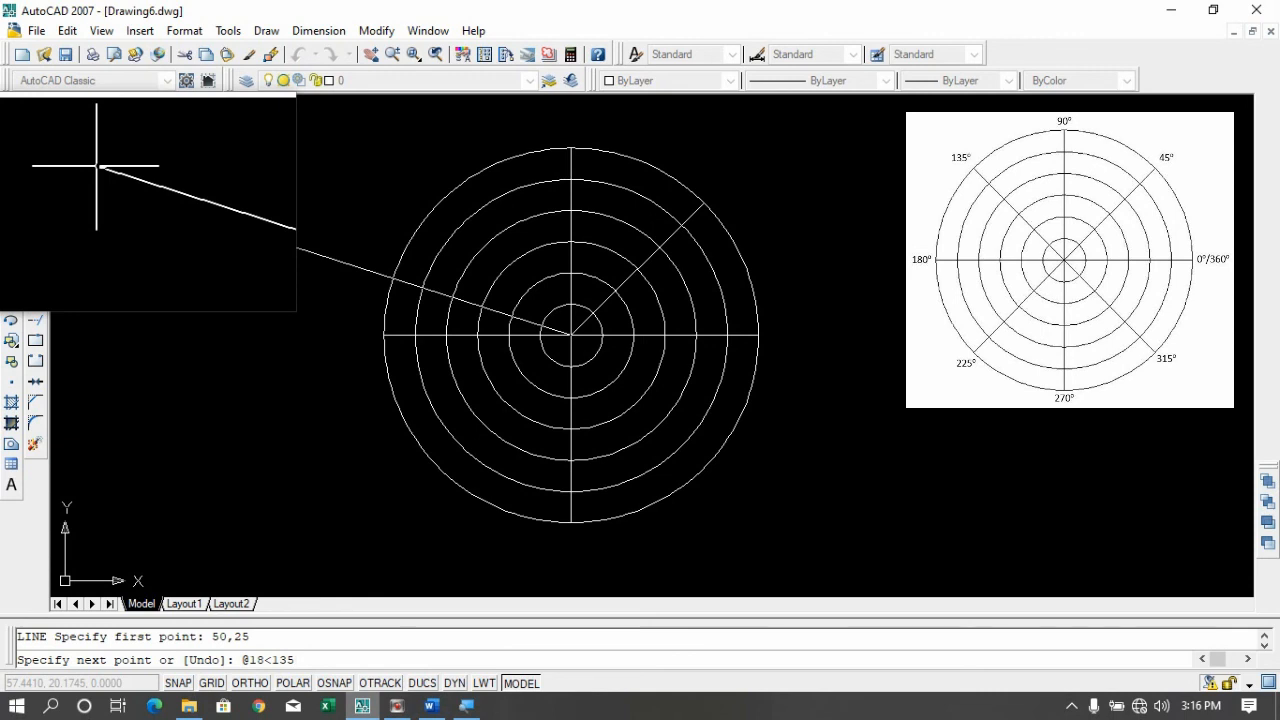
key(Return)
key(Return)
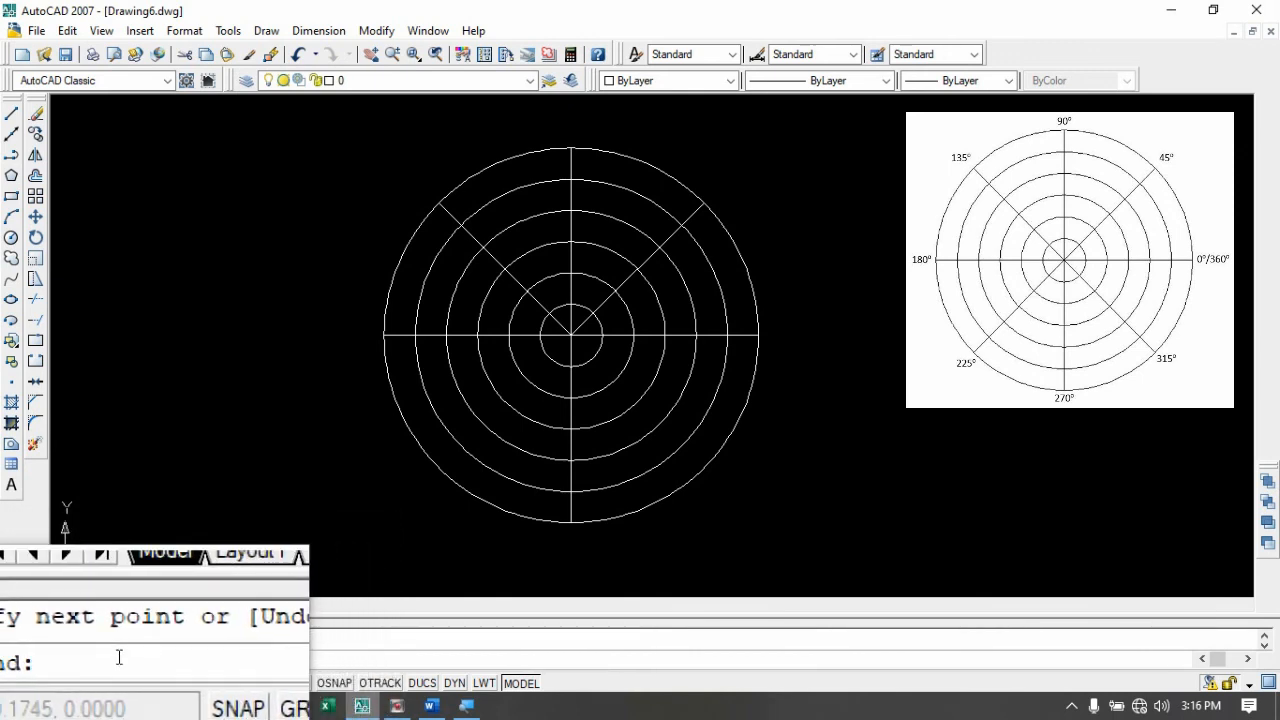
text(l)
key(Return)
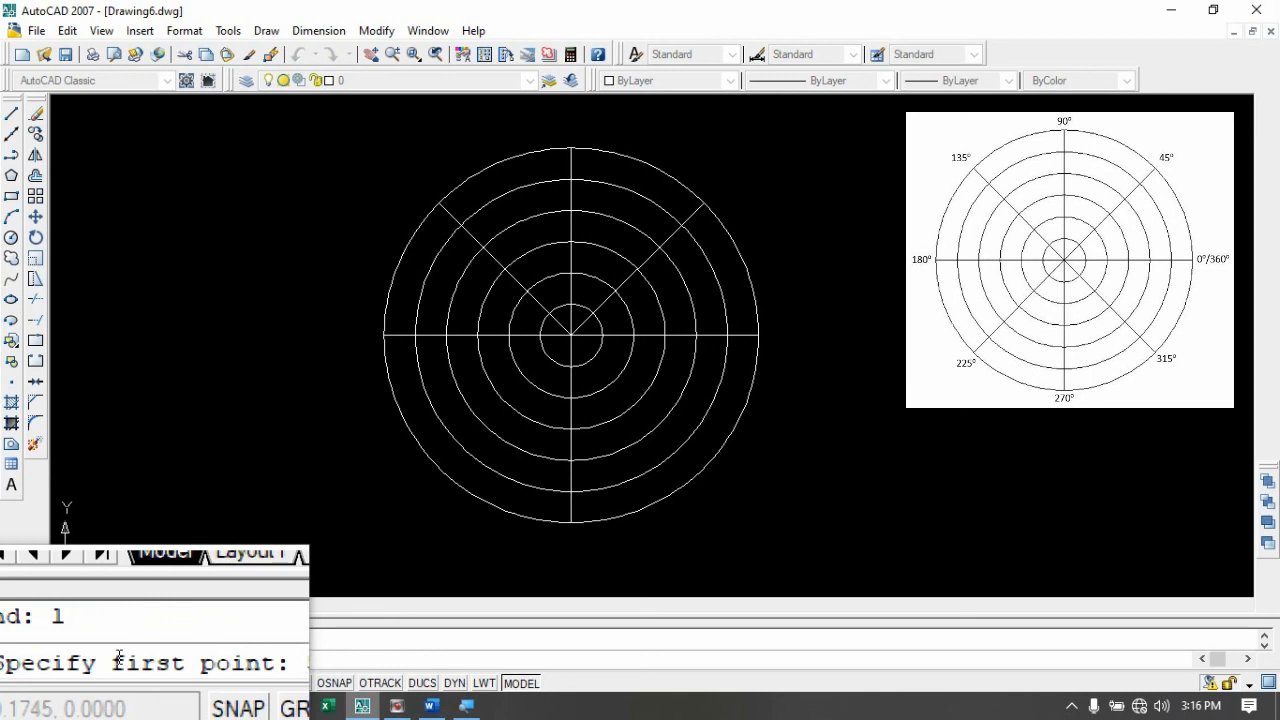
key(Return)
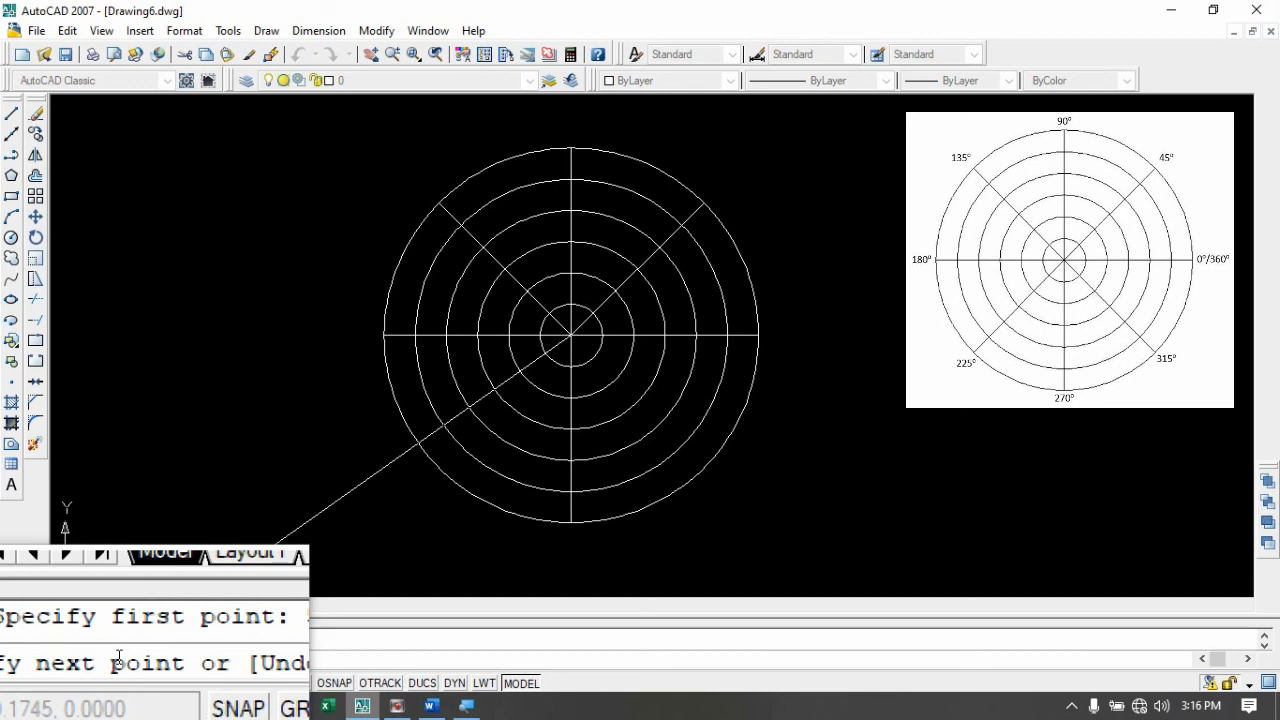
text(@18)
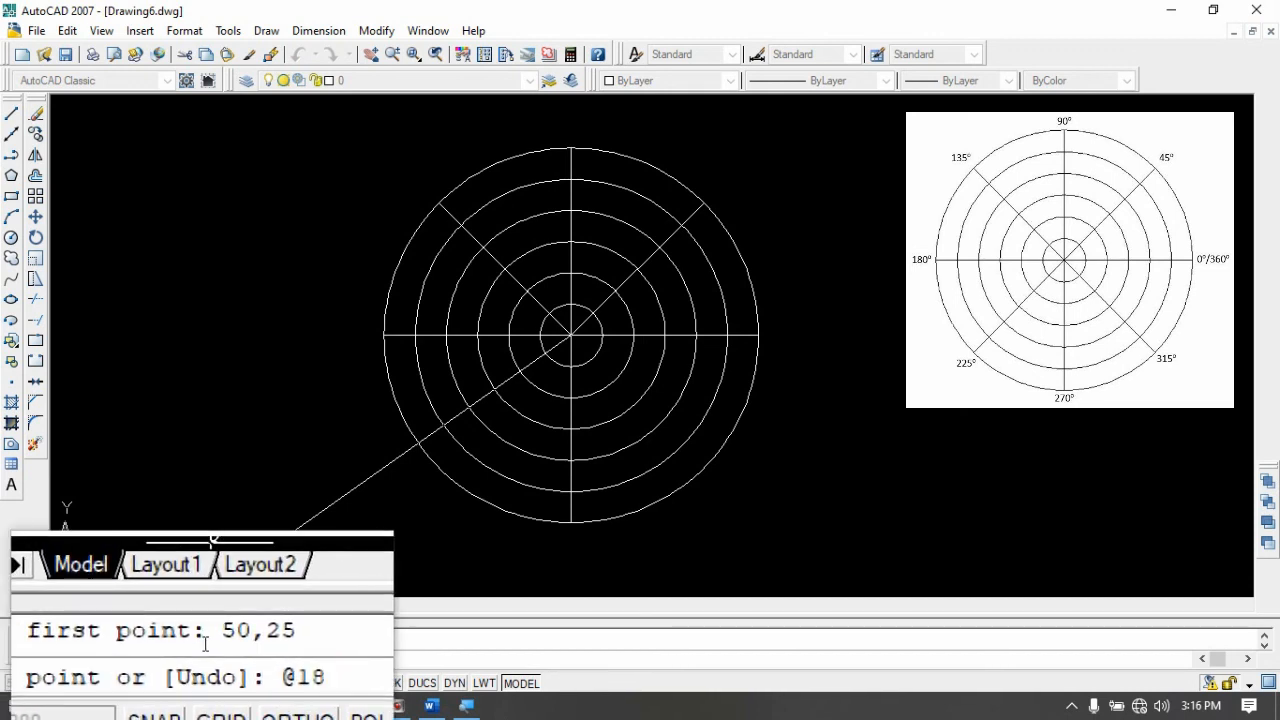
text(<)
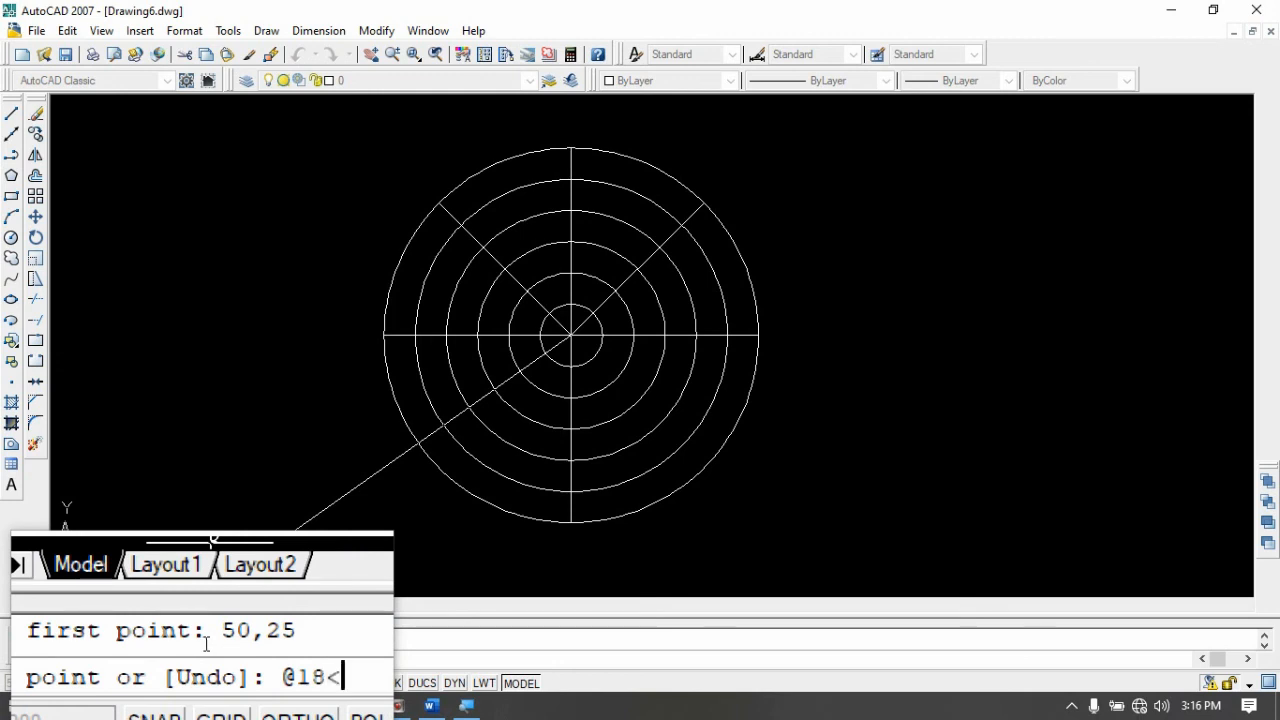
click(425, 712)
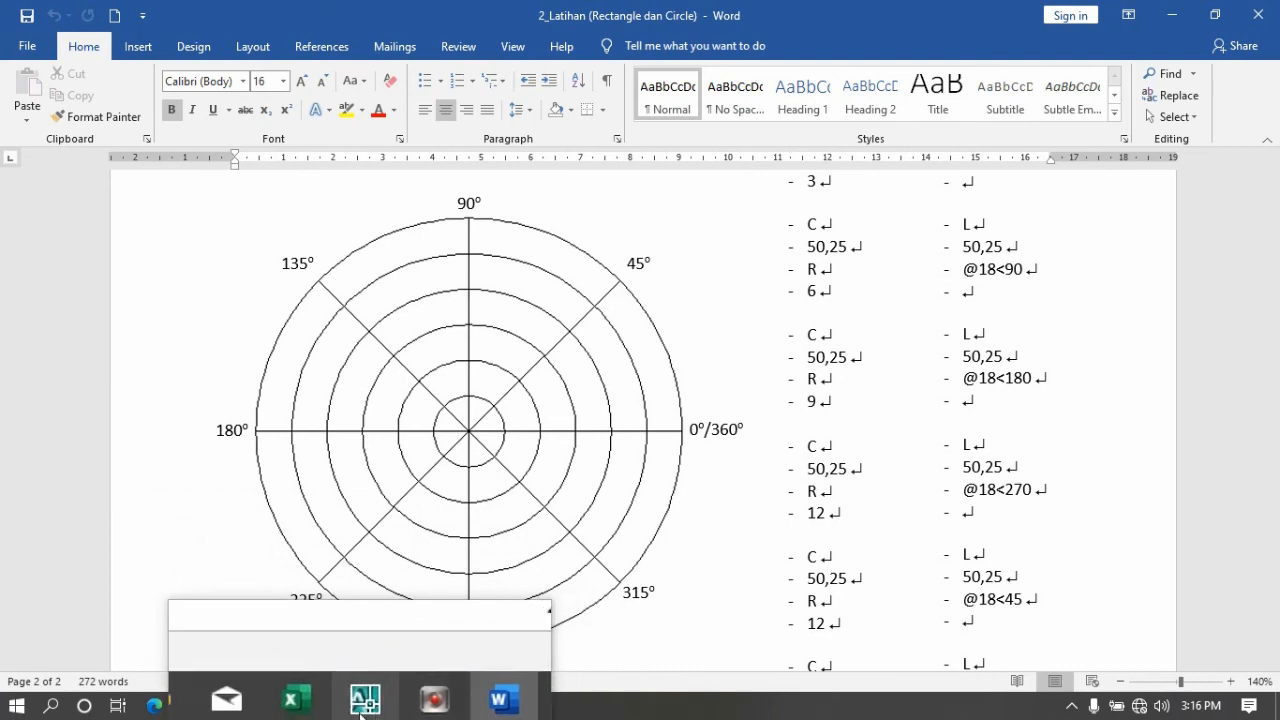
click(363, 702)
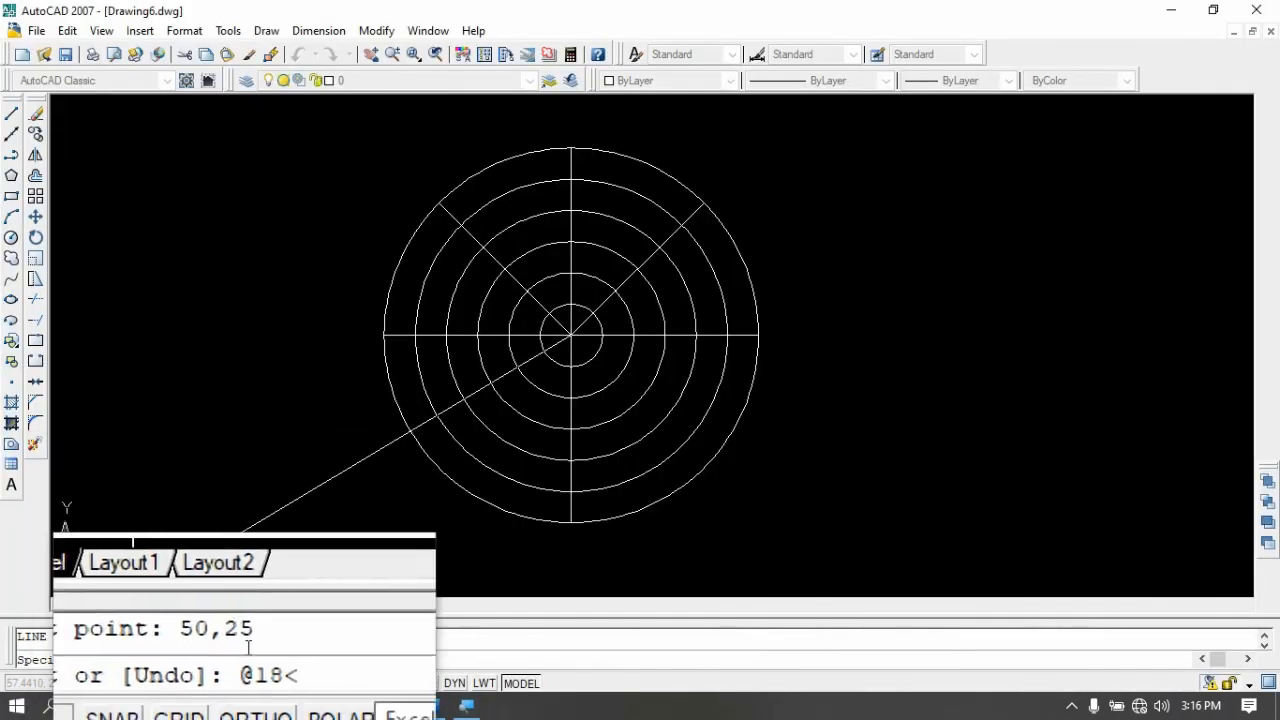
text(225)
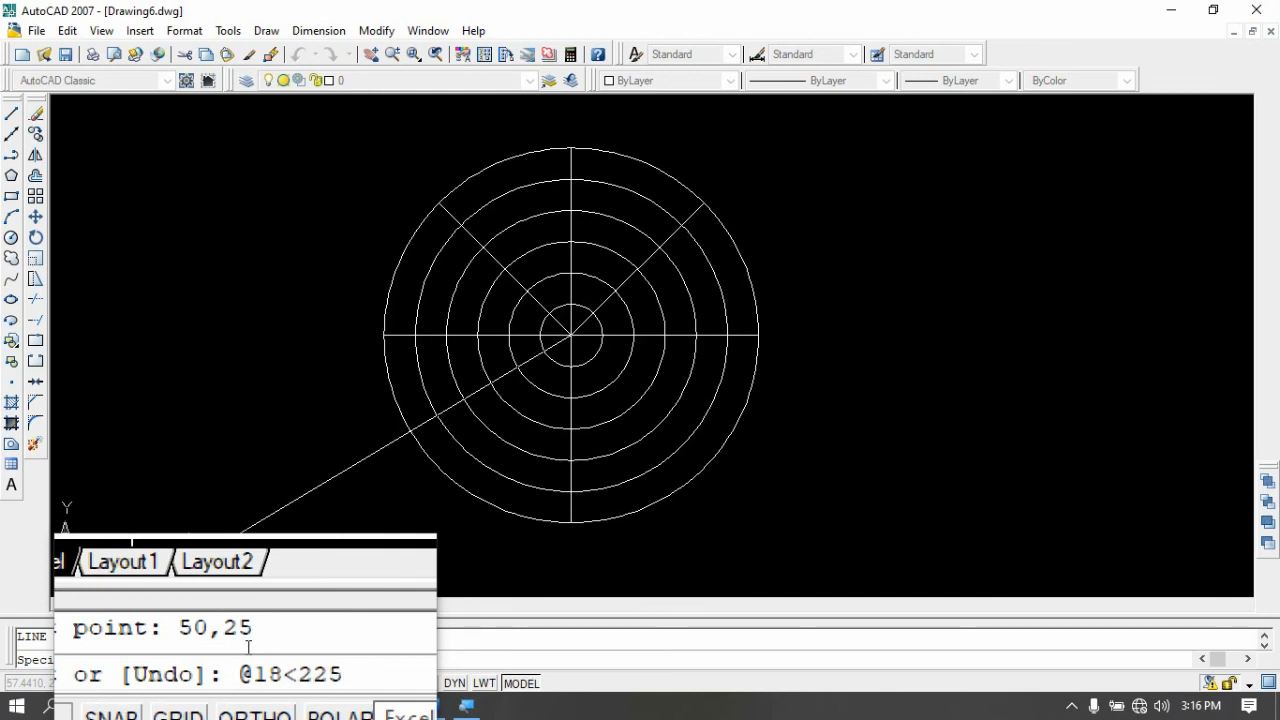
key(Return)
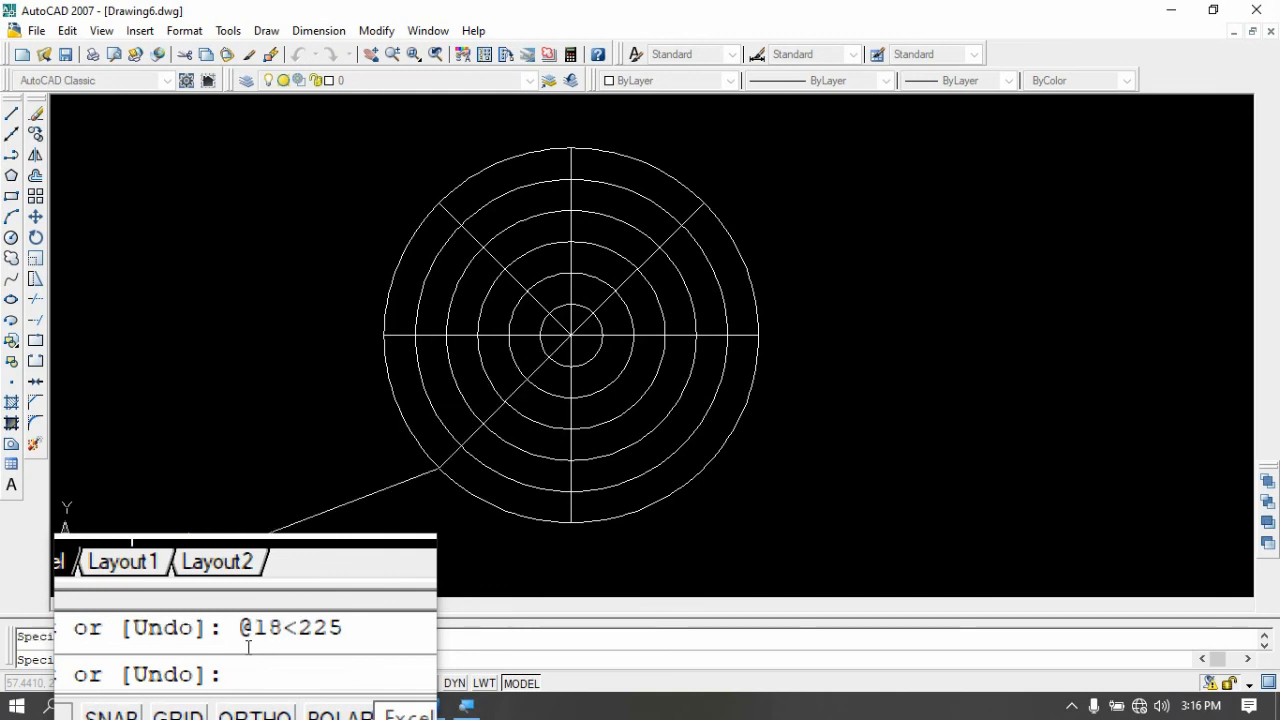
key(Return)
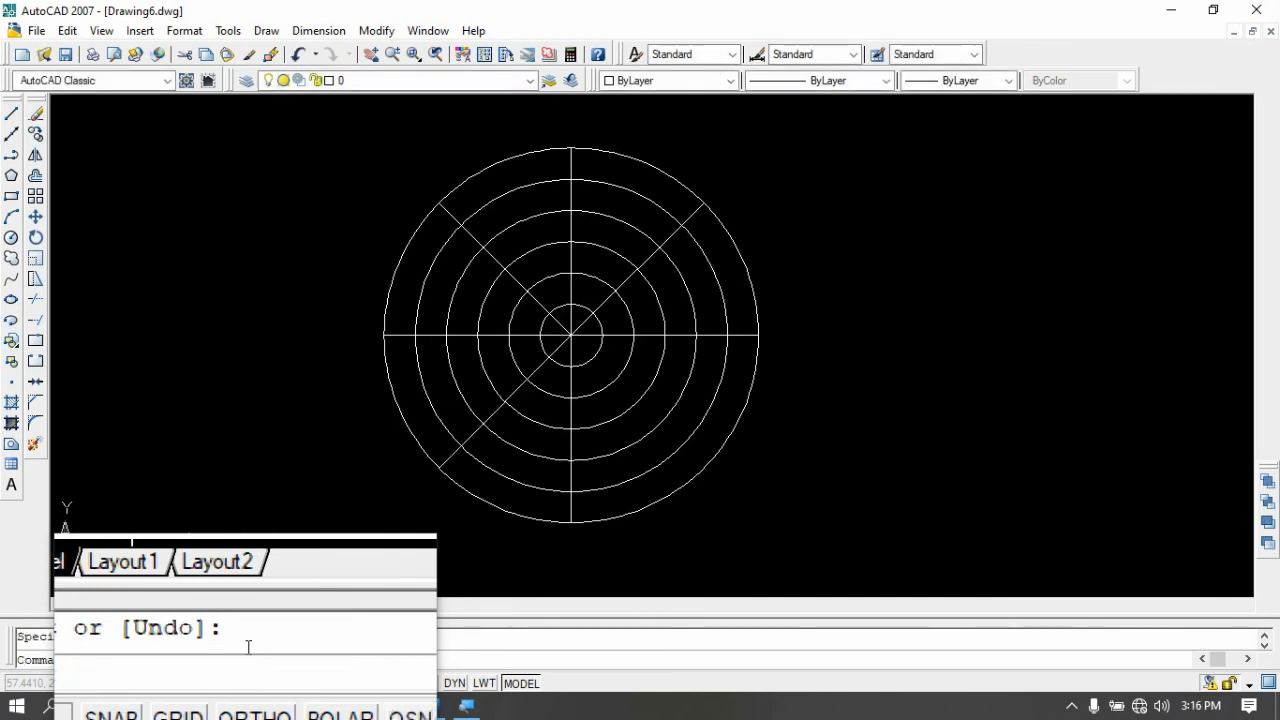
key(Return)
text(50)
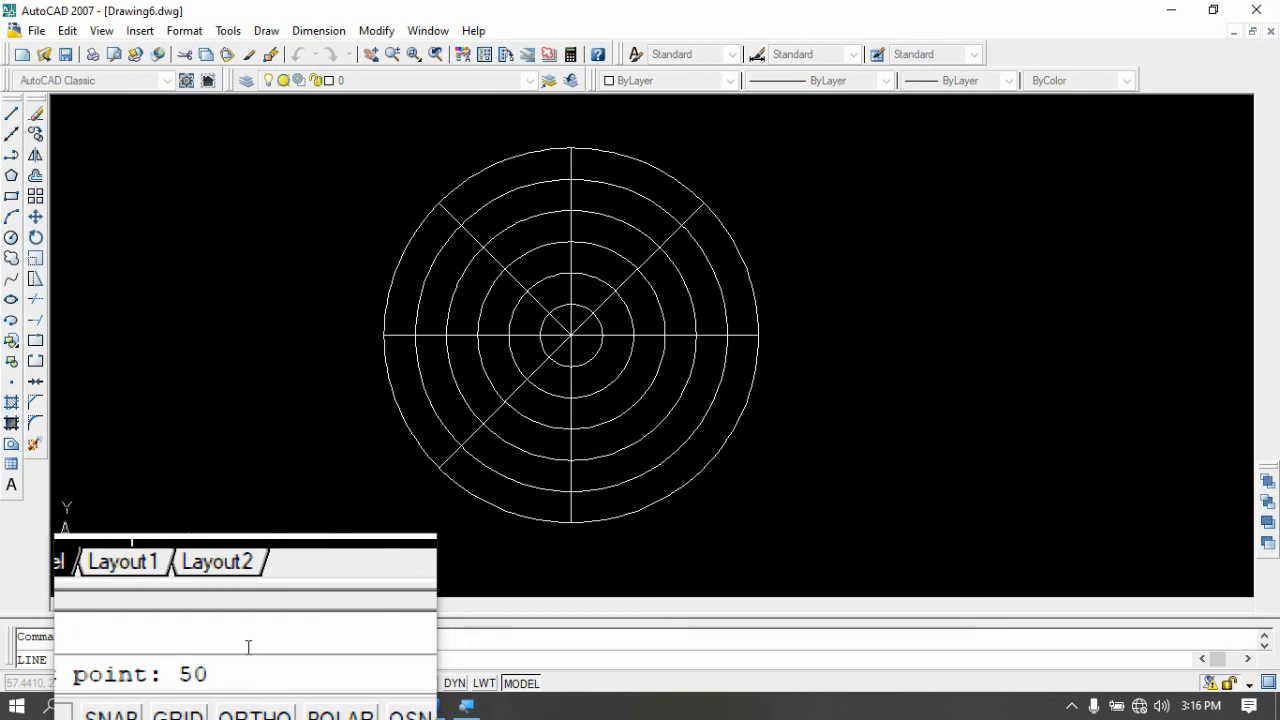
text(,2)
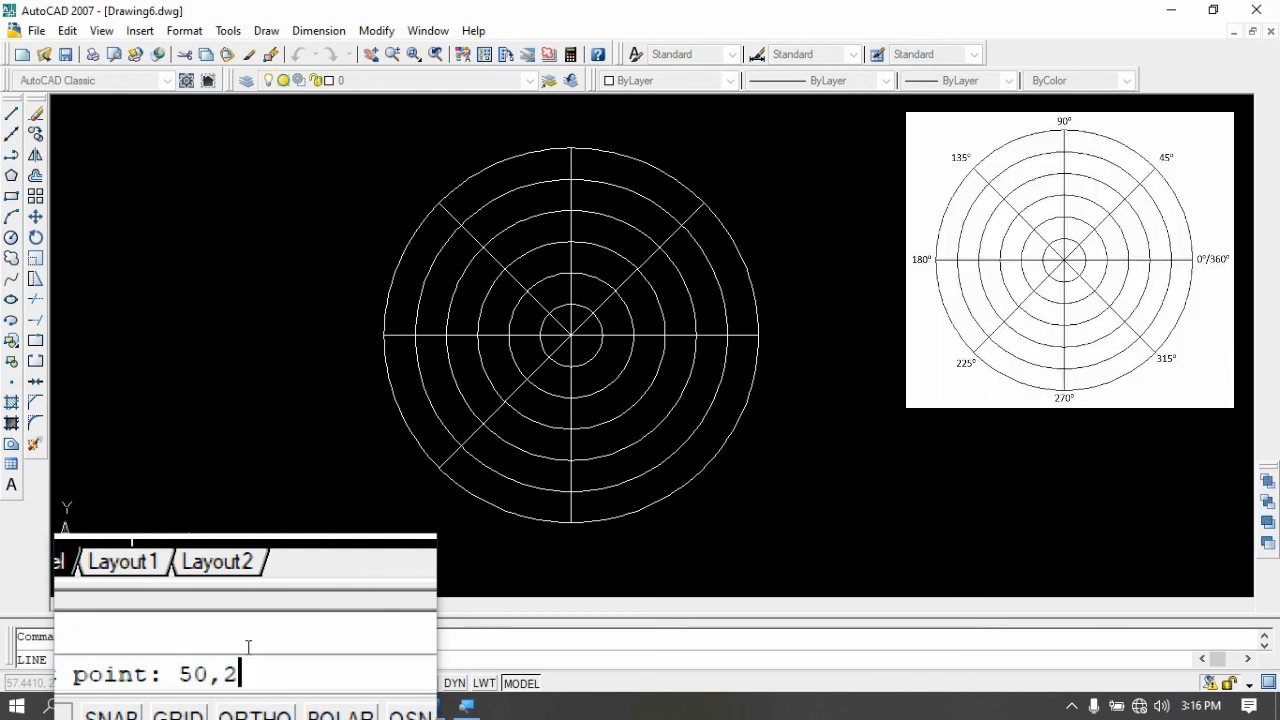
text(5)
key(Return)
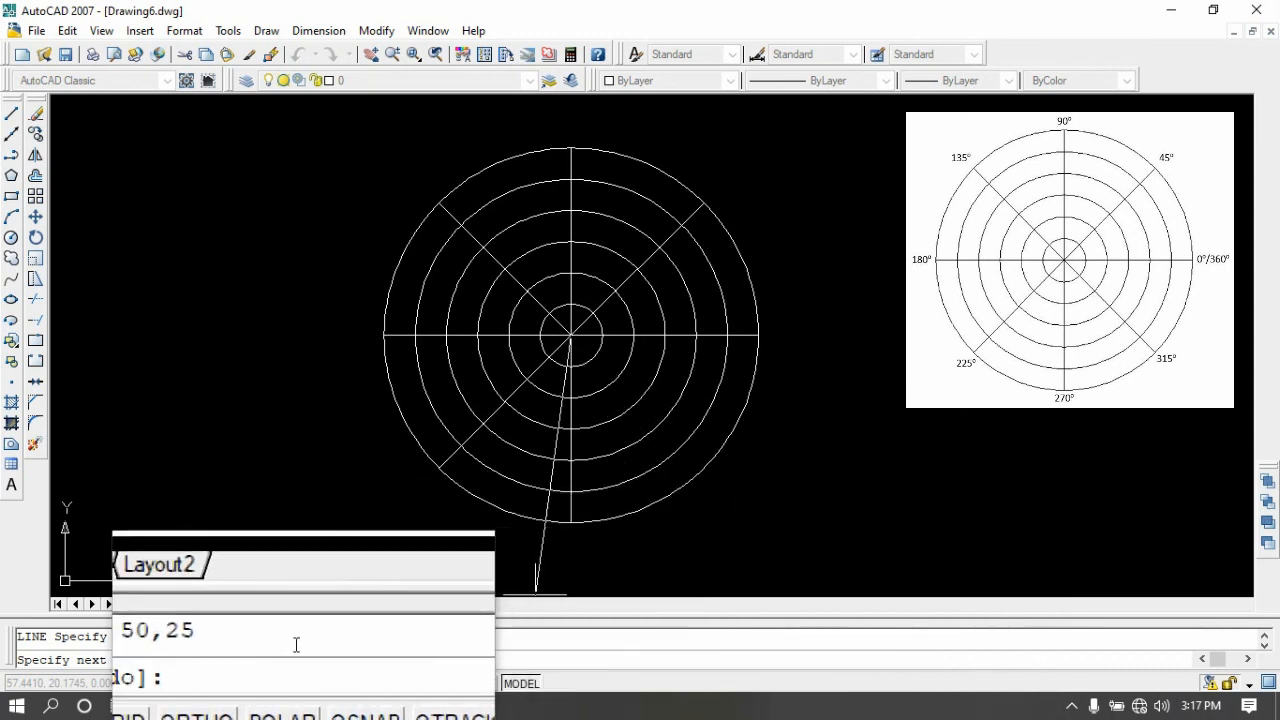
text(@)
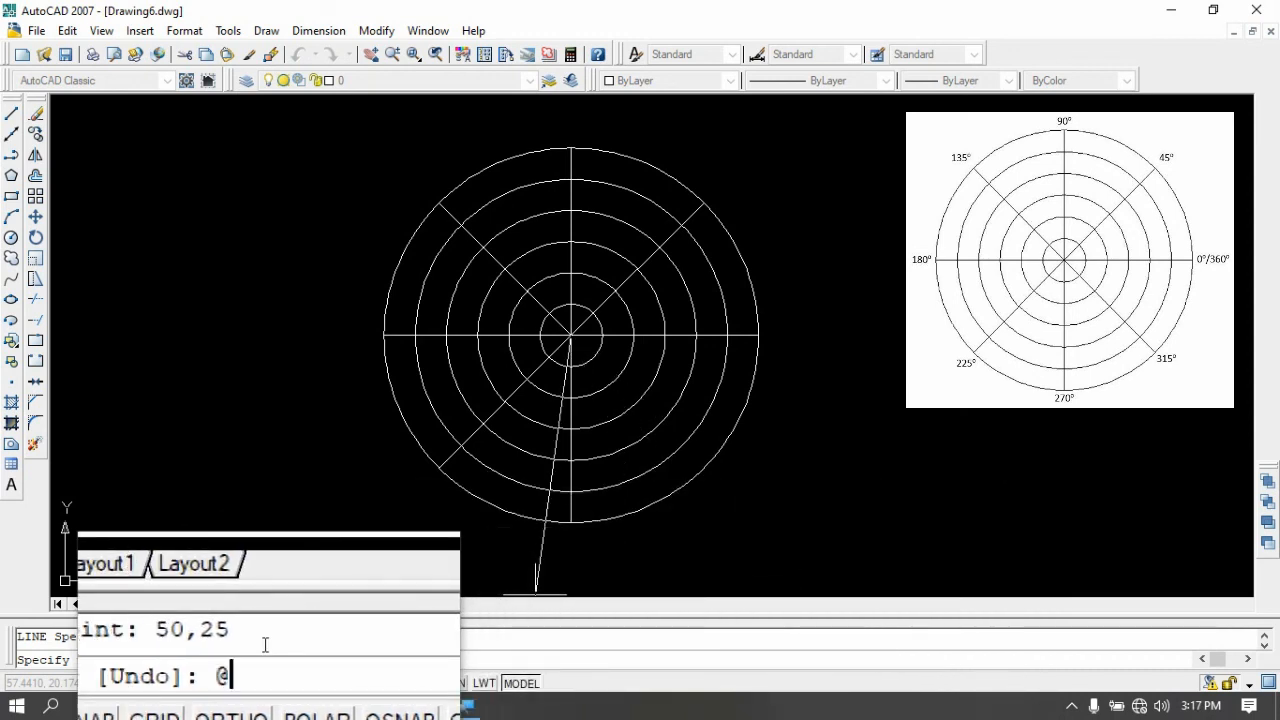
text(18<315)
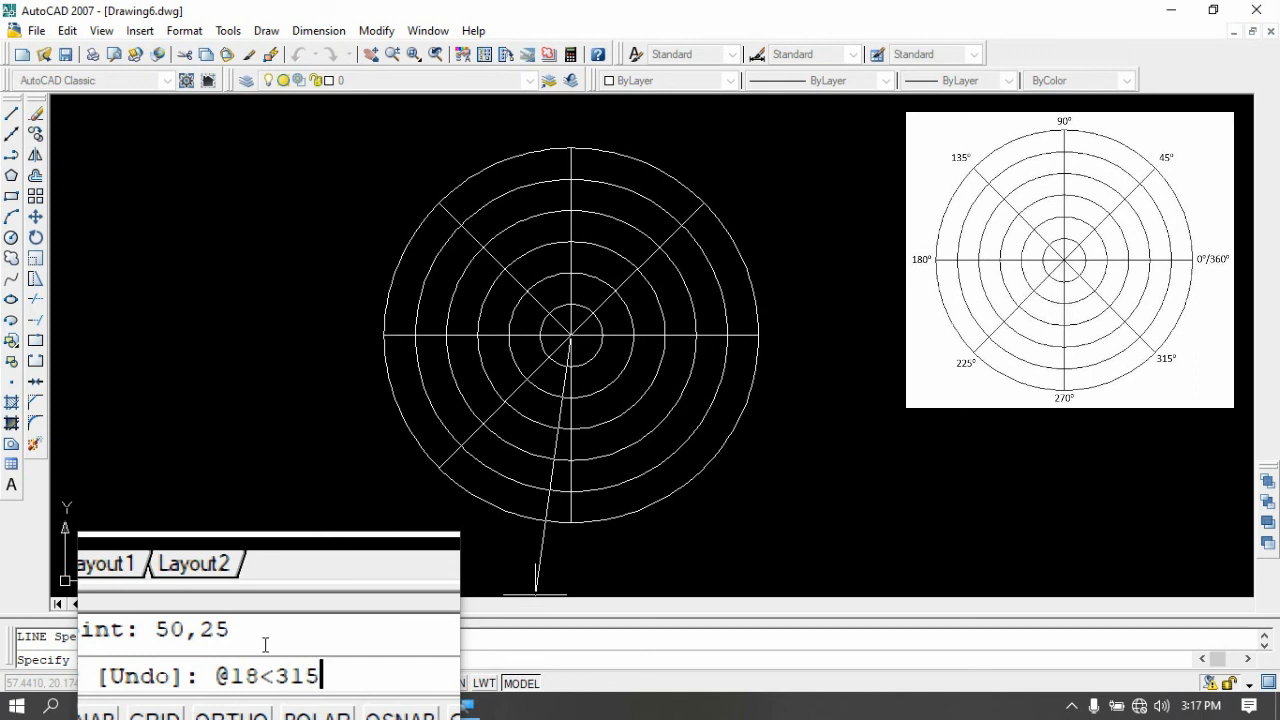
key(Return)
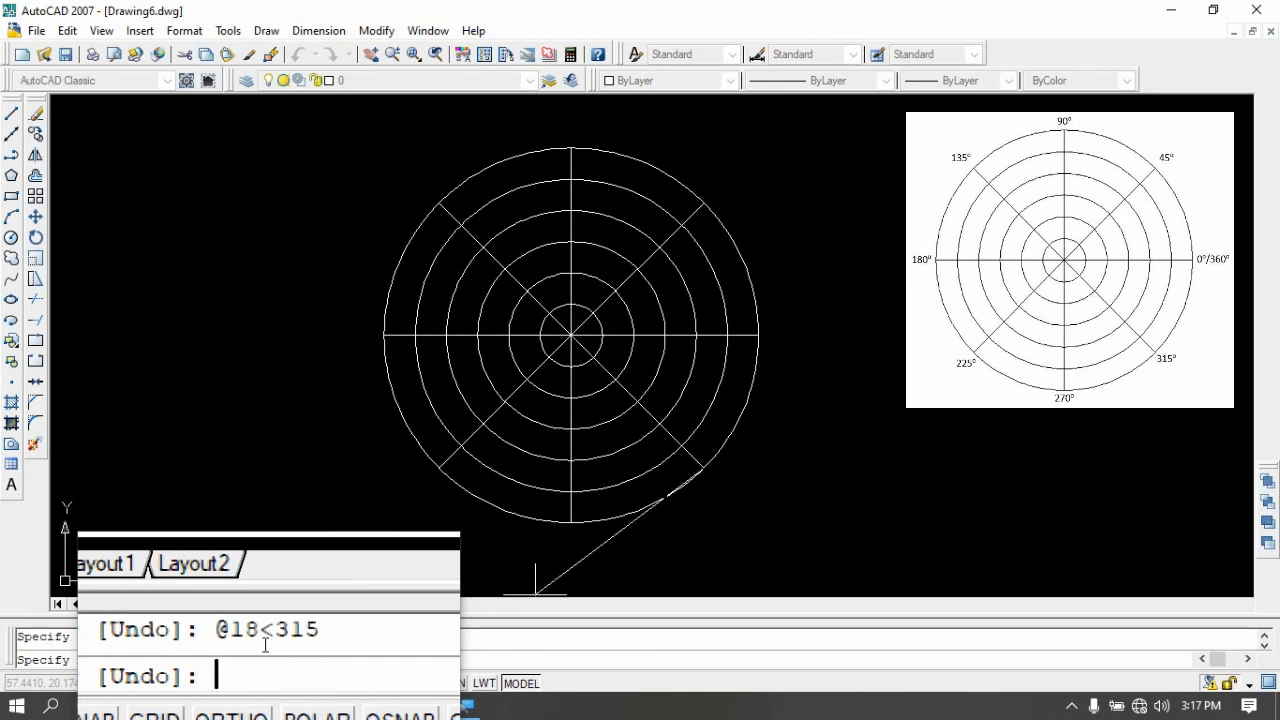
key(ctrl+z)
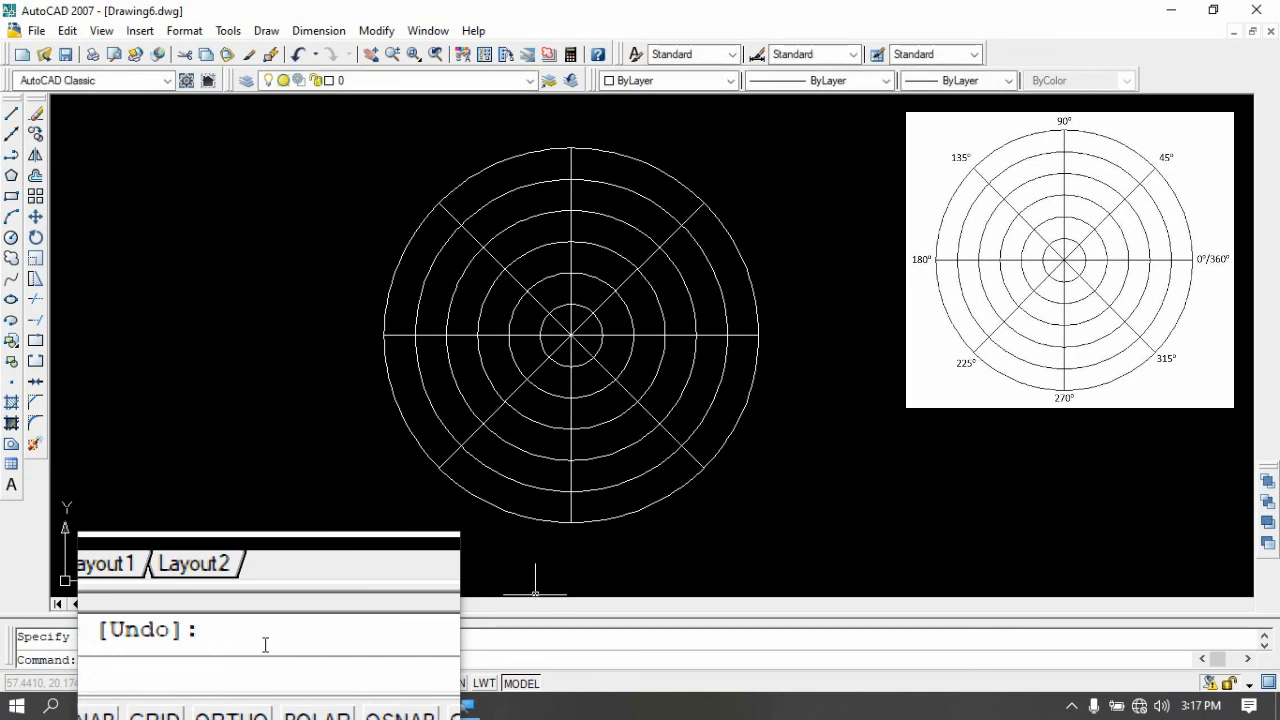